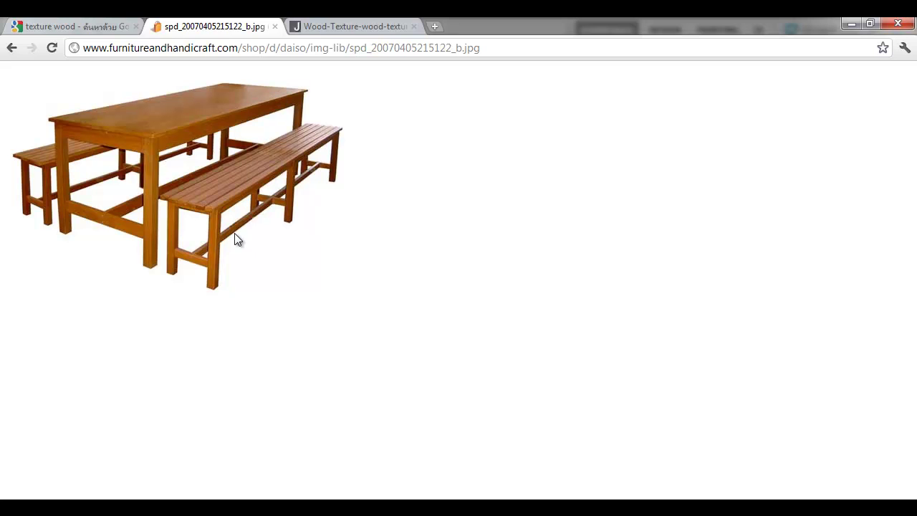
Step: Look over the "texture wood" image search results for a wood texture that suits the furniture
{"action": "left_click", "coordinate": [323, 27]}
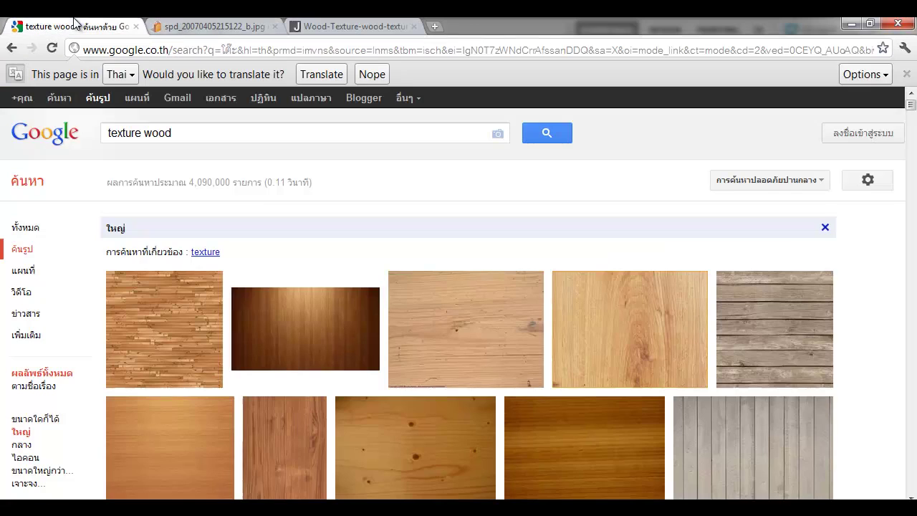
{"action": "left_click", "coordinate": [68, 27]}
{"action": "scroll", "coordinate": [358, 235], "scroll_direction": "down", "scroll_amount": 1}
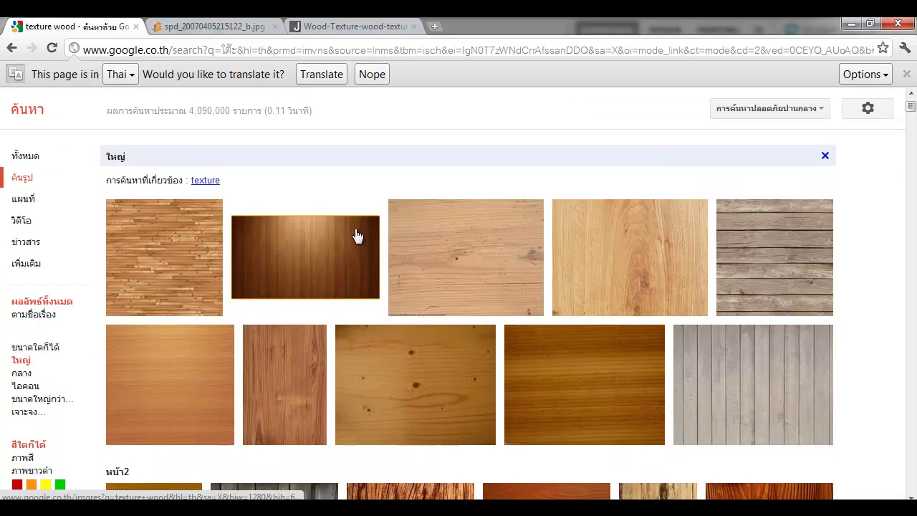
{"action": "scroll", "coordinate": [203, 161], "scroll_direction": "up", "scroll_amount": 1}
{"action": "left_click", "coordinate": [206, 133]}
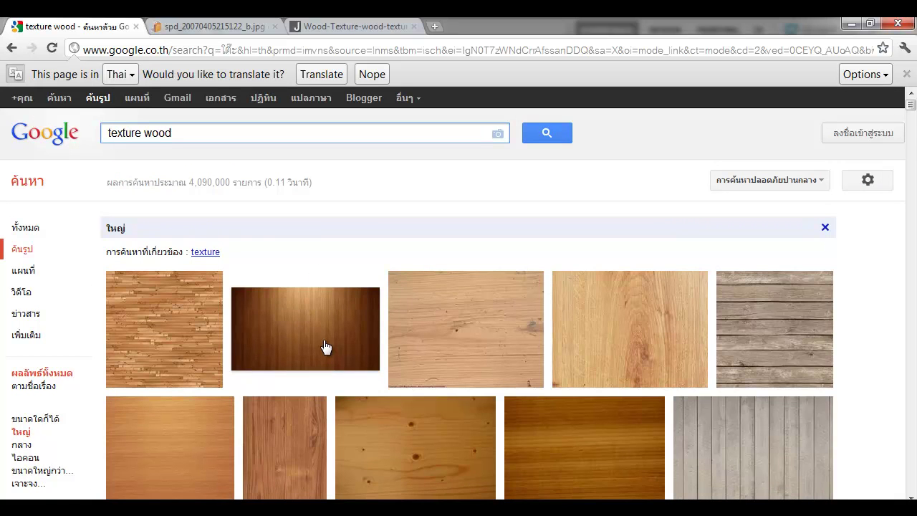
{"action": "mouse_move", "coordinate": [326, 348]}
{"action": "mouse_move", "coordinate": [266, 357]}
Step: Copy the full-size 1920x1080 wood texture image from its browser page and paste it into a new clipboard-sized Photoshop document
{"action": "left_click", "coordinate": [349, 26]}
{"action": "right_click", "coordinate": [413, 202]}
{"action": "left_click", "coordinate": [464, 244]}
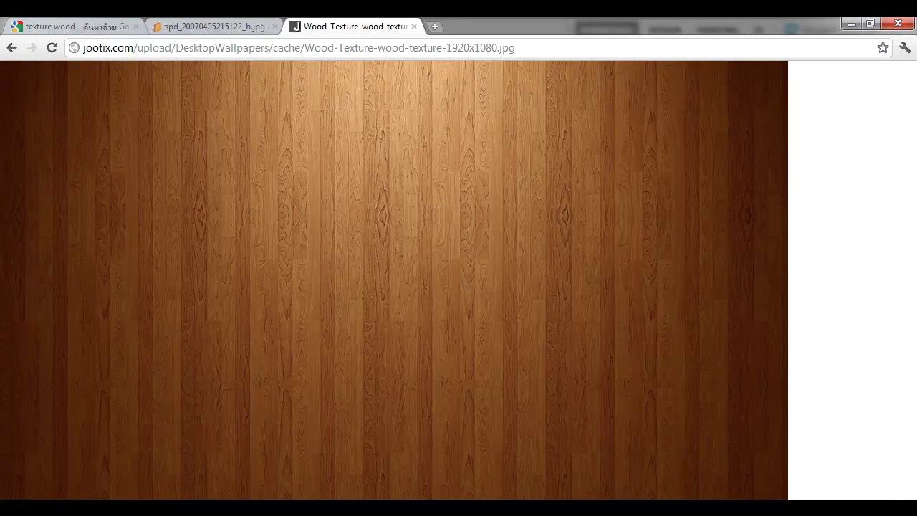
{"action": "key", "text": "alt+Tab"}
{"action": "key", "text": "ctrl+n"}
{"action": "key", "text": "Return"}
{"action": "key", "text": "ctrl+v"}
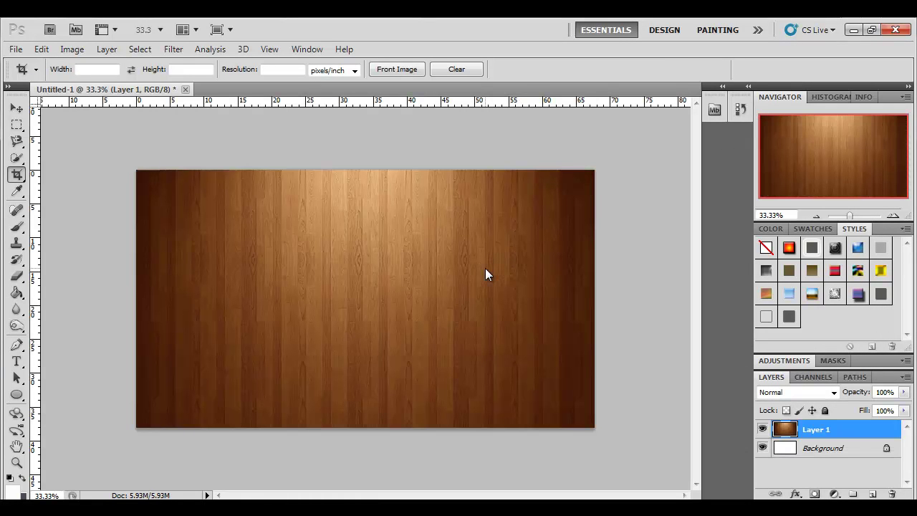
{"action": "key", "text": "n"}
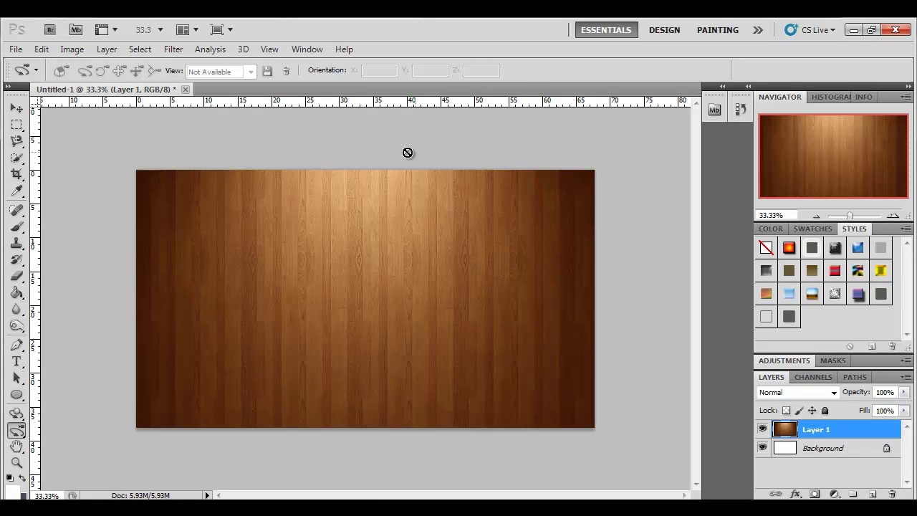
{"action": "key", "text": "v"}
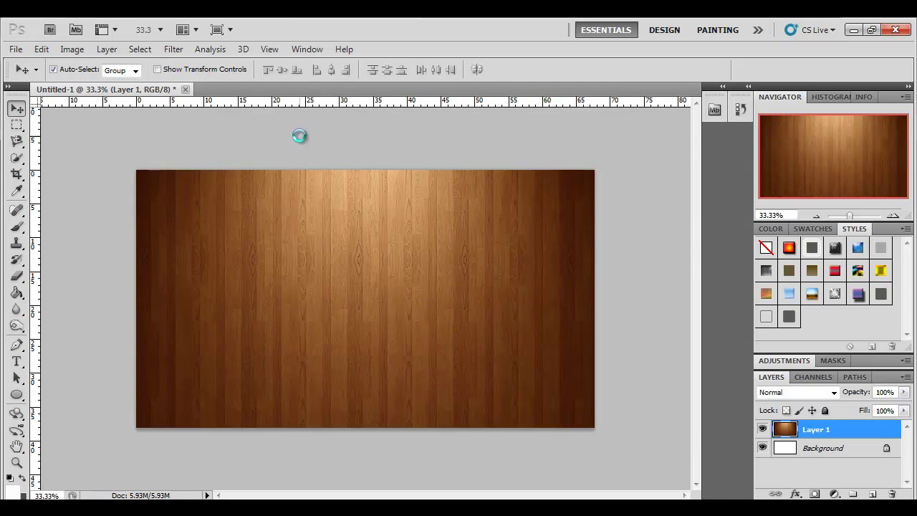
{"action": "key", "text": "ctrl+n"}
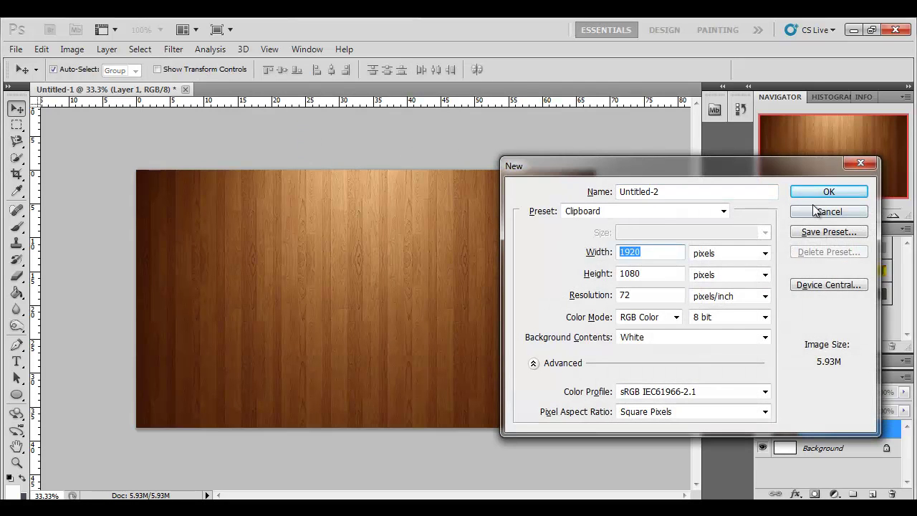
{"action": "left_click", "coordinate": [829, 212]}
Step: Switch to the browser to view the reference picture of the wooden table and benches, and return to Photoshop
{"action": "left_click", "coordinate": [151, 493]}
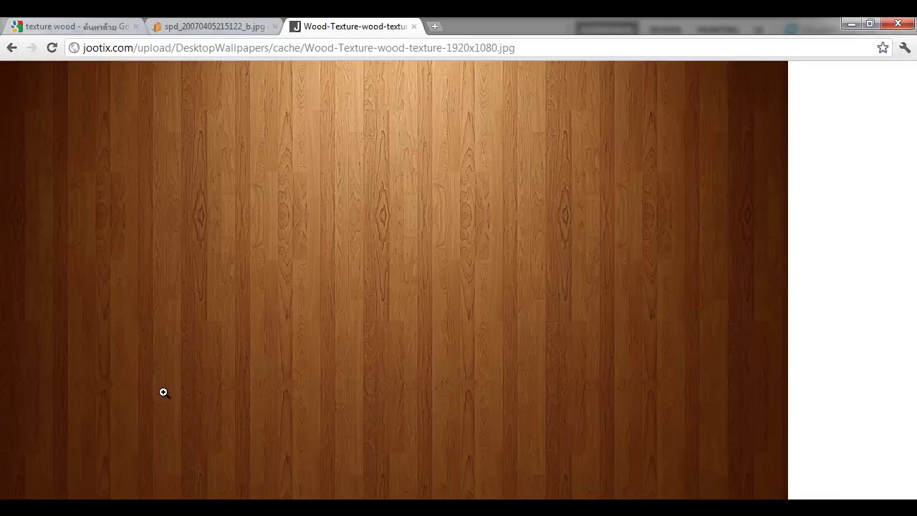
{"action": "left_click", "coordinate": [182, 27]}
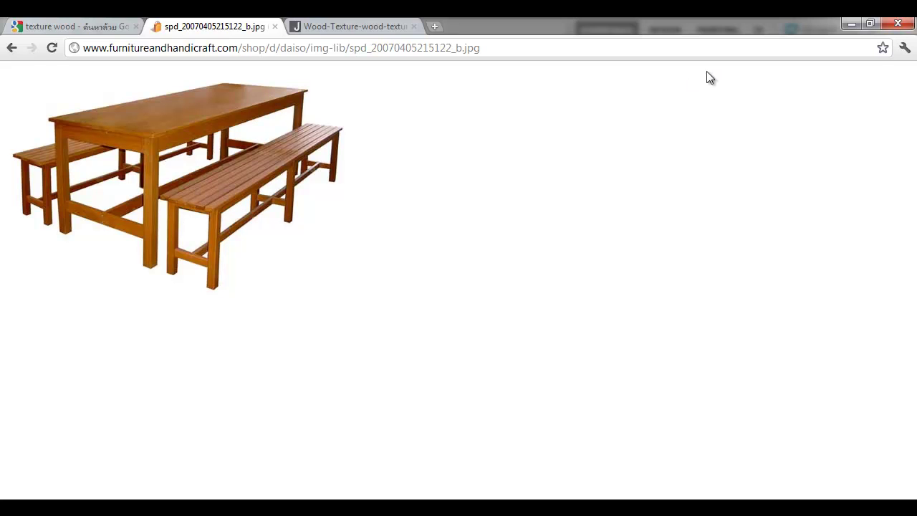
{"action": "left_click", "coordinate": [852, 25]}
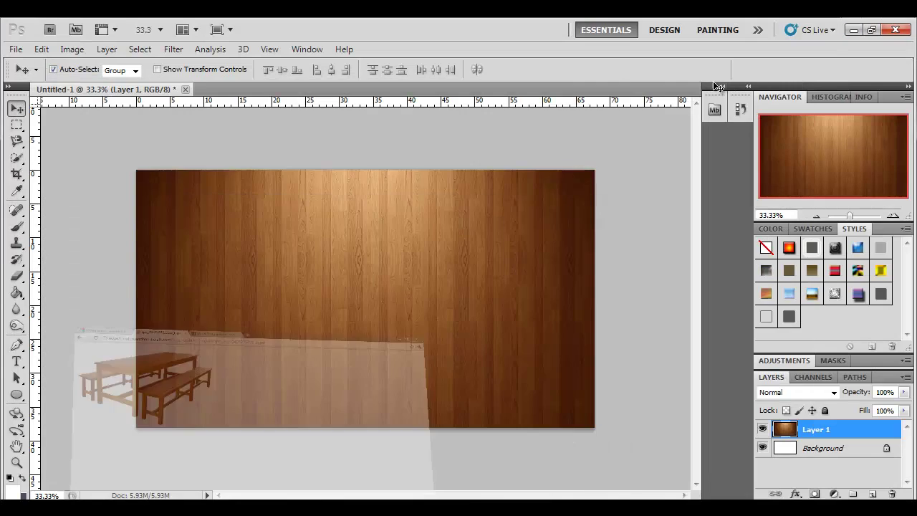
Step: Create a new RGB document 400 pixels wide and 700 pixels high at 72 pixels/inch with a white background
{"action": "key", "text": "ctrl+n"}
{"action": "type", "text": "400"}
{"action": "key", "text": "Tab"}
{"action": "key", "text": "Tab"}
{"action": "type", "text": "700"}
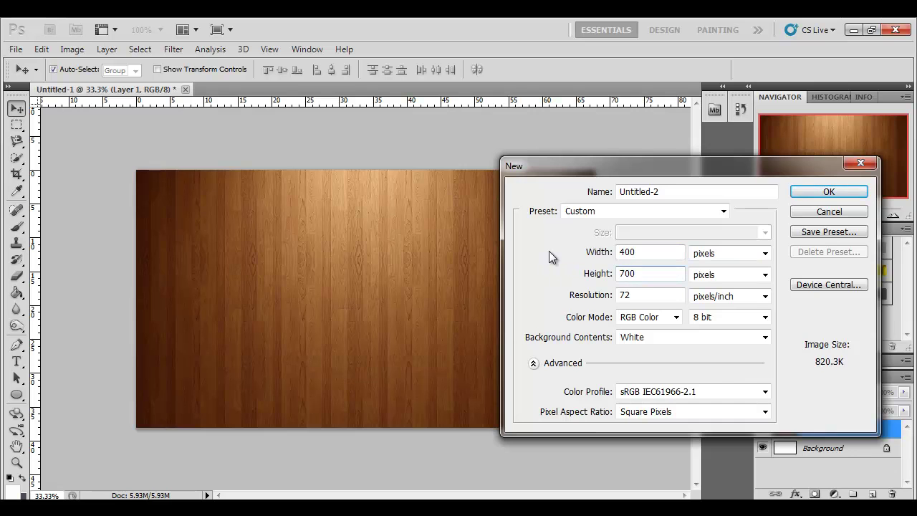
{"action": "key", "text": "Return"}
Step: Copy a tall rectangular area from the bright middle of the wood texture and paste it into the 400 x 700 document
{"action": "left_click", "coordinate": [151, 89]}
{"action": "key", "text": "m"}
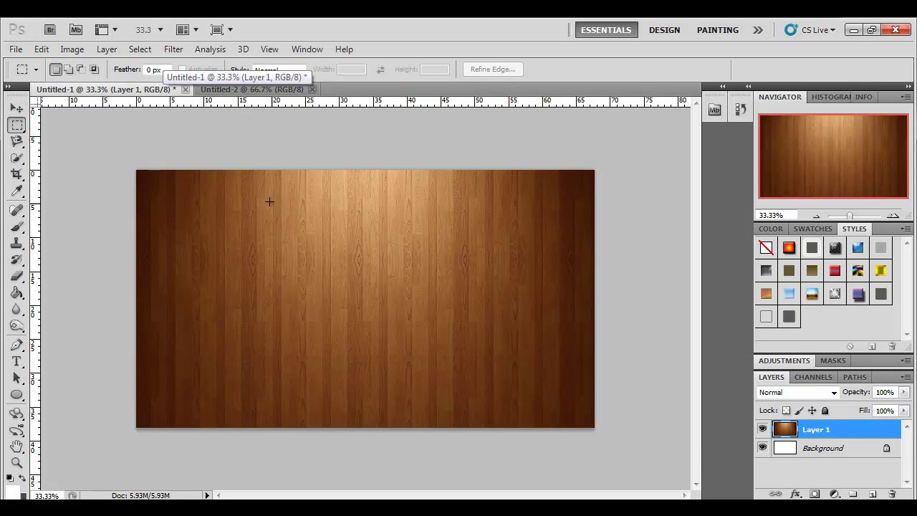
{"action": "left_click_drag", "start_coordinate": [243, 179], "coordinate": [395, 377]}
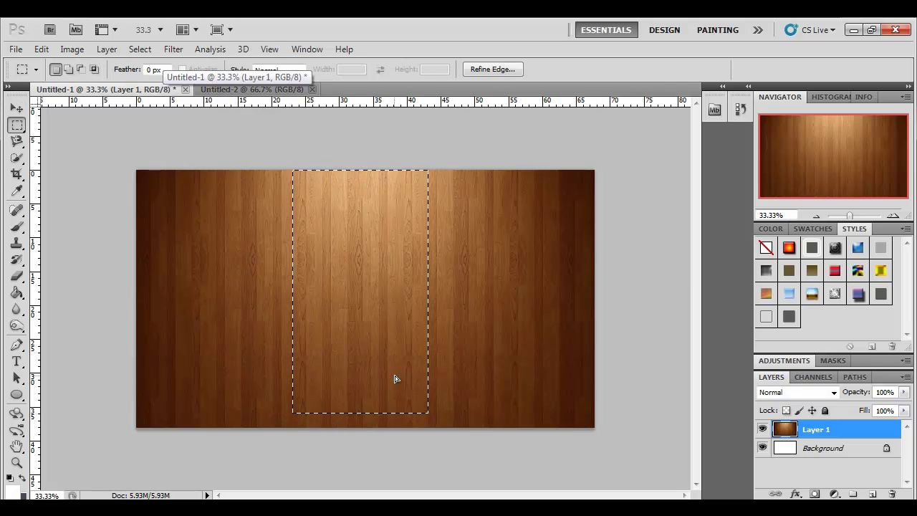
{"action": "left_click", "coordinate": [256, 90]}
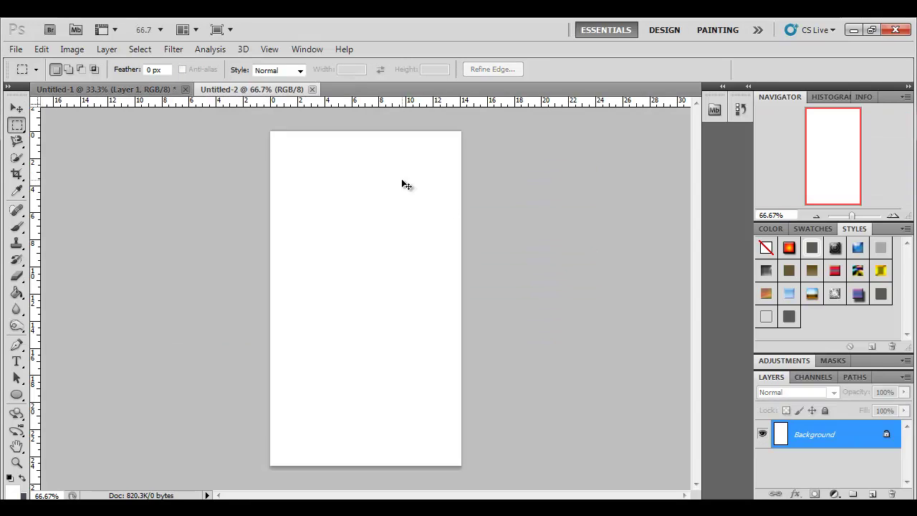
{"action": "key", "text": "ctrl+v"}
Step: Scale the pasted wood layer proportionally to about 70.7% and position it so it covers the whole tall canvas
{"action": "key", "text": "v"}
{"action": "left_click_drag", "start_coordinate": [375, 258], "coordinate": [367, 230]}
{"action": "key", "text": "ctrl+t"}
{"action": "key", "text": "ctrl+minus"}
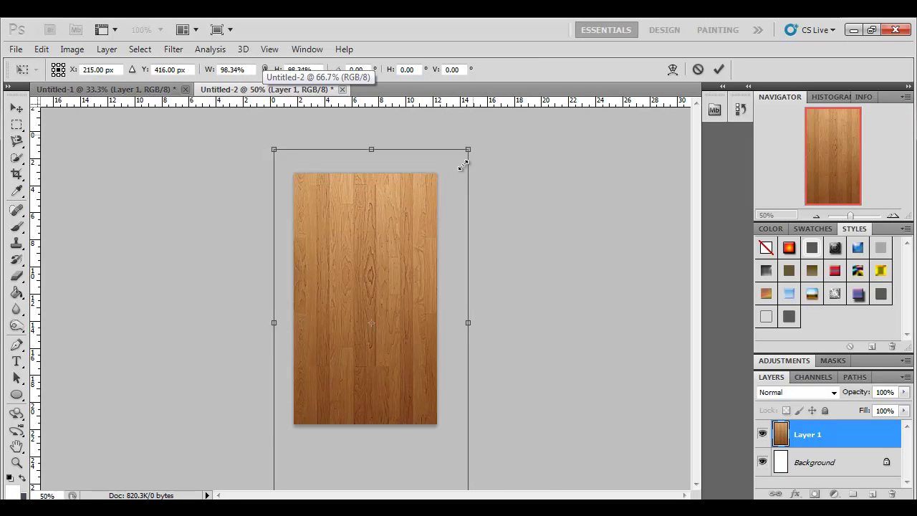
{"action": "left_click_drag", "start_coordinate": [473, 140], "coordinate": [430, 231]}
{"action": "left_click_drag", "start_coordinate": [383, 273], "coordinate": [354, 291]}
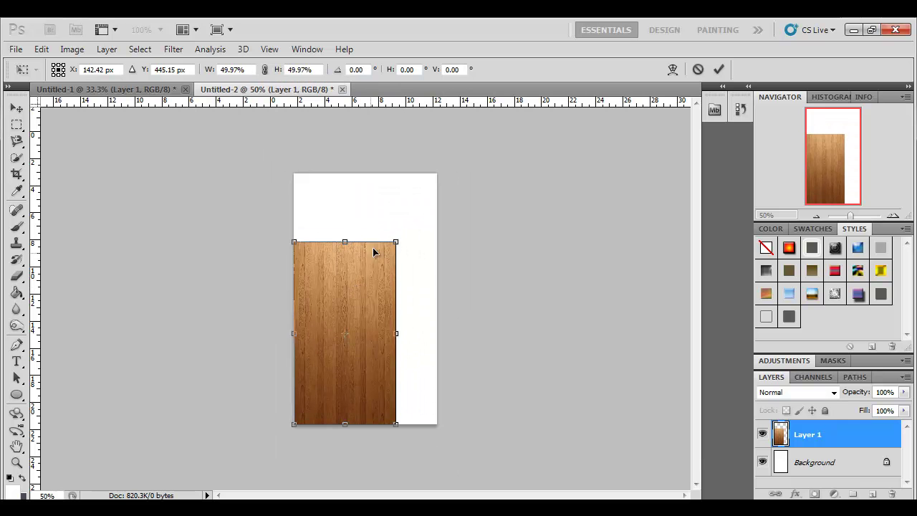
{"action": "left_click_drag", "start_coordinate": [396, 241], "coordinate": [445, 165]}
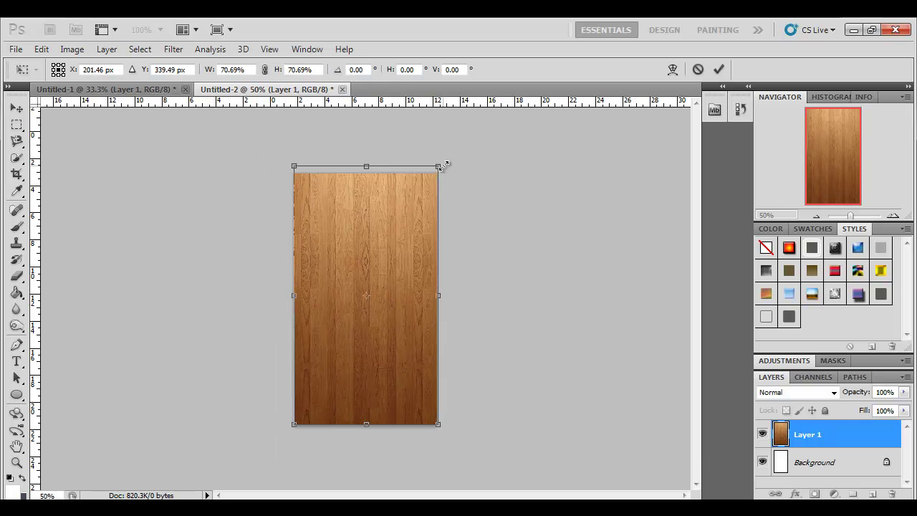
{"action": "key", "text": "Return"}
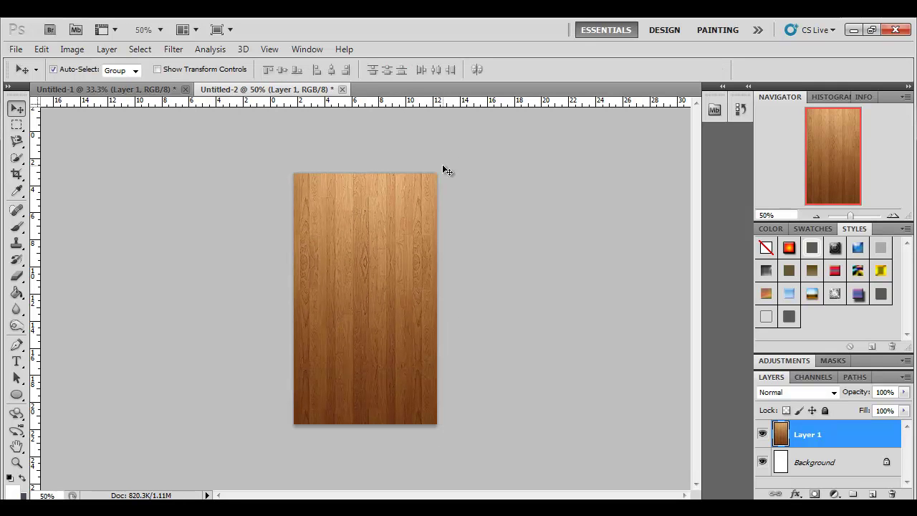
{"action": "left_click", "coordinate": [496, 190]}
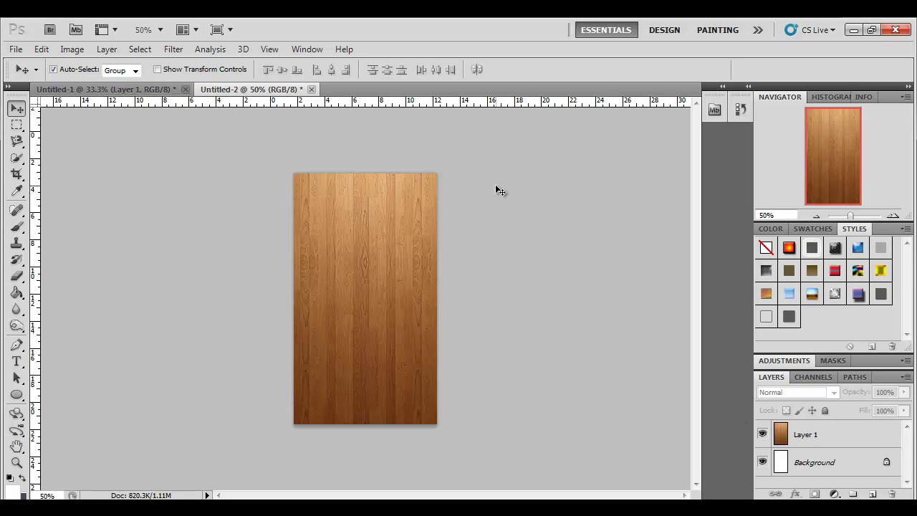
Step: Save the tall wood texture as a PNG in the "after" folder, replacing T001.png
{"action": "key", "text": "ctrl+s"}
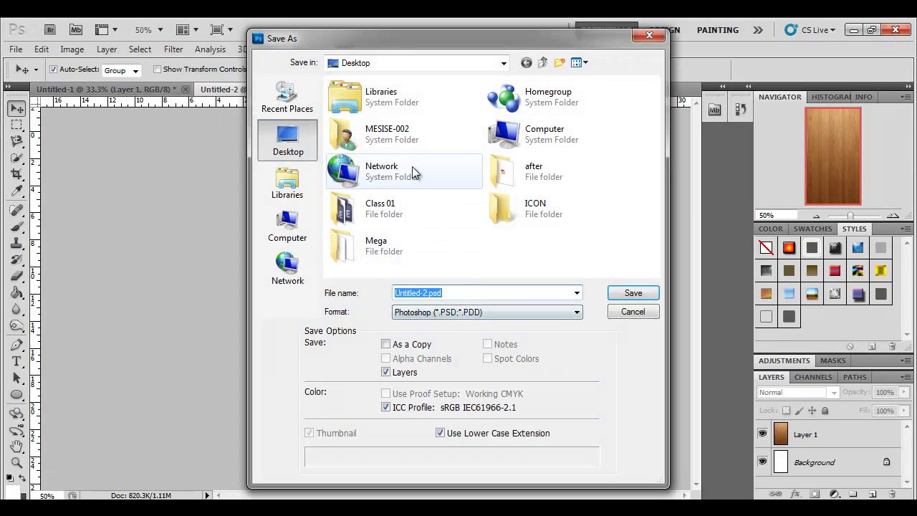
{"action": "double_click", "coordinate": [522, 179]}
{"action": "left_click", "coordinate": [448, 316]}
{"action": "left_click", "coordinate": [439, 467]}
{"action": "left_click", "coordinate": [356, 100]}
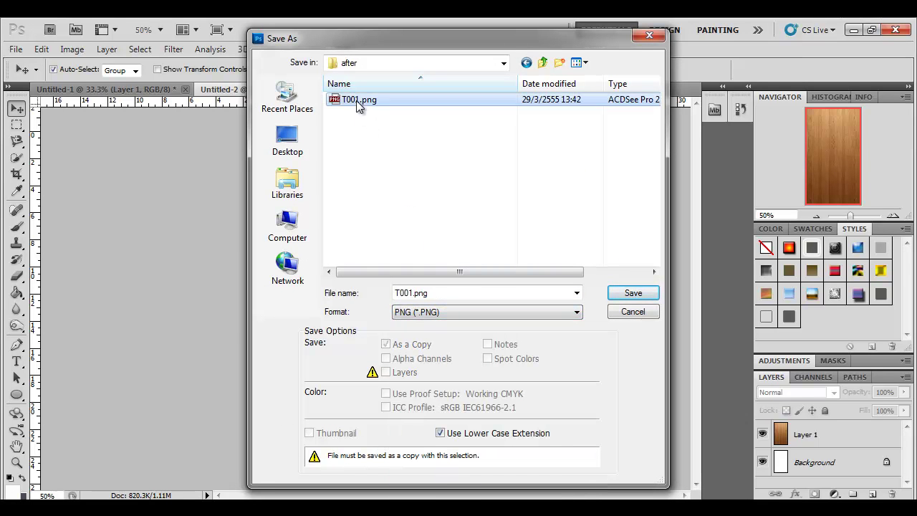
{"action": "left_click", "coordinate": [627, 292]}
{"action": "left_click", "coordinate": [467, 215]}
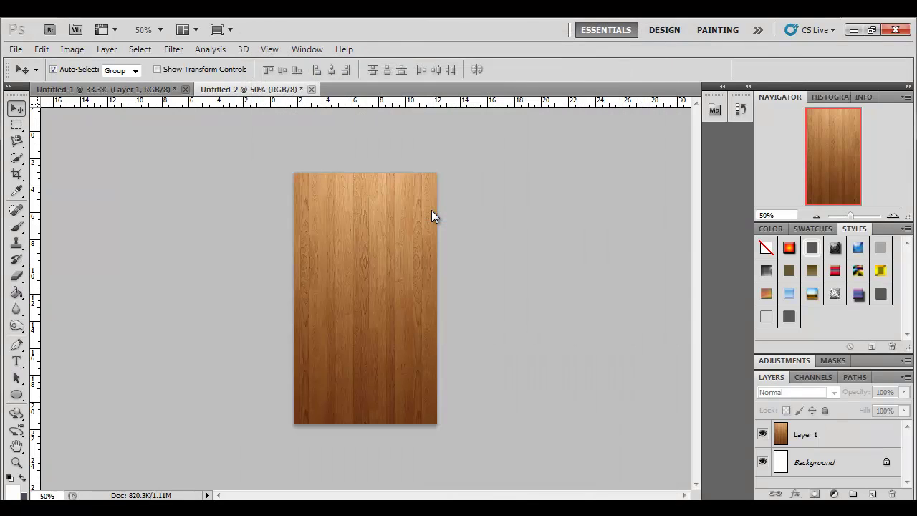
{"action": "key", "text": "Return"}
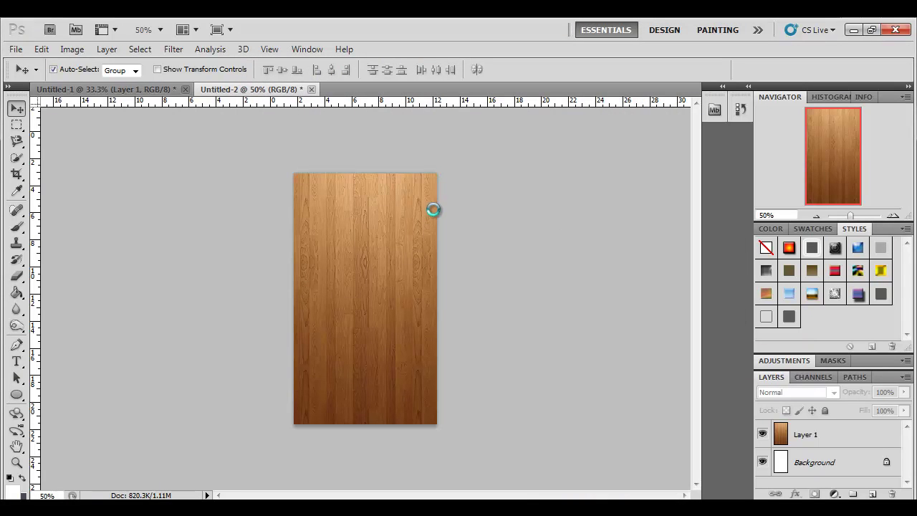
Step: Review both texture documents against the furniture reference picture, and check the image size of the tall texture
{"action": "left_click", "coordinate": [133, 91]}
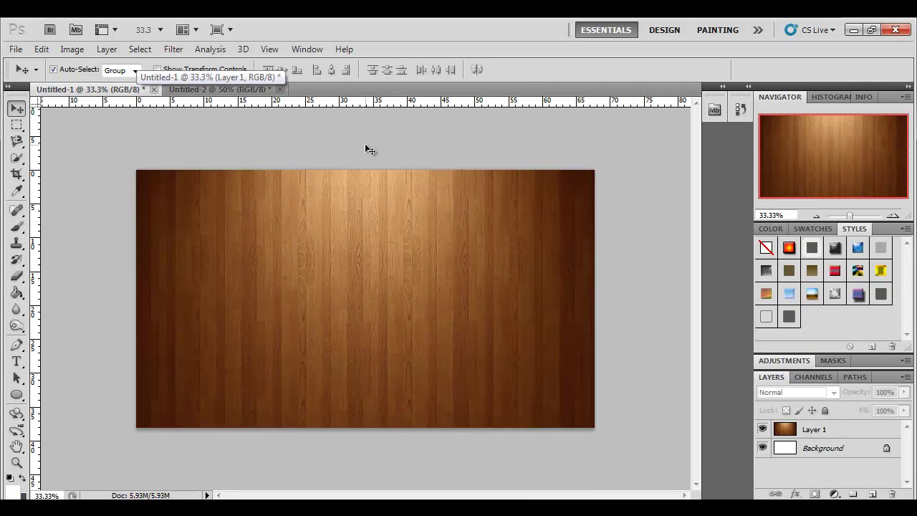
{"action": "left_click", "coordinate": [237, 90]}
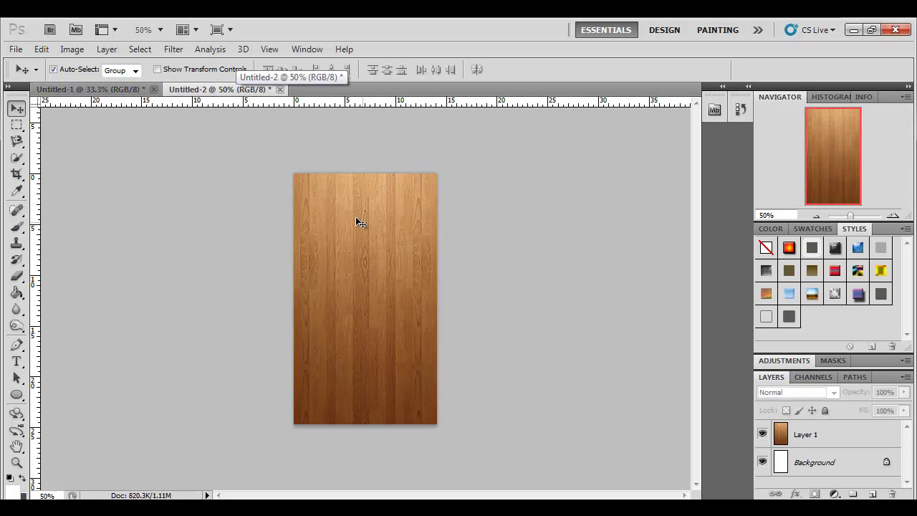
{"action": "key", "text": "alt+Tab"}
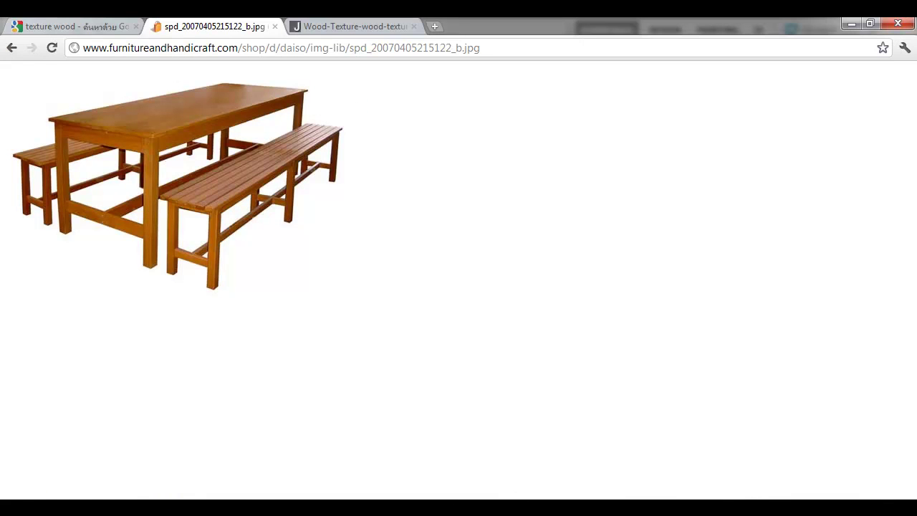
{"action": "key", "text": "alt+Tab"}
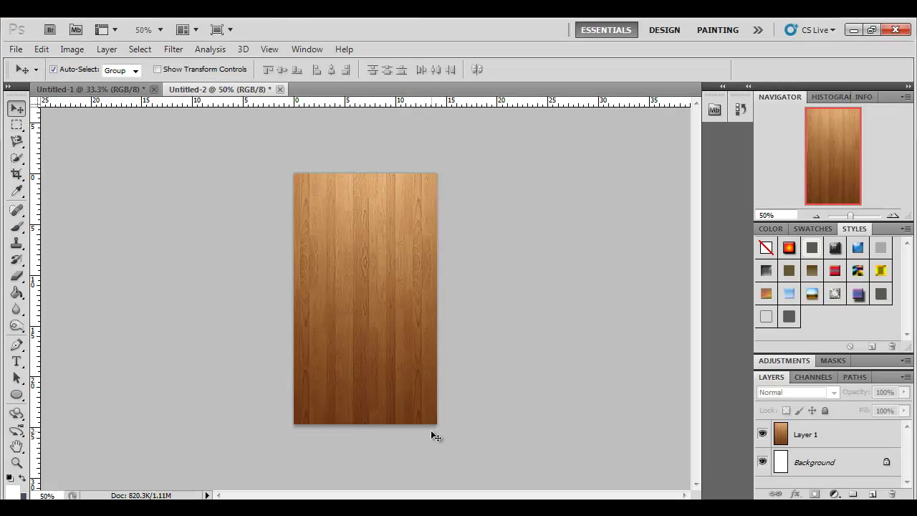
{"action": "left_click", "coordinate": [72, 49]}
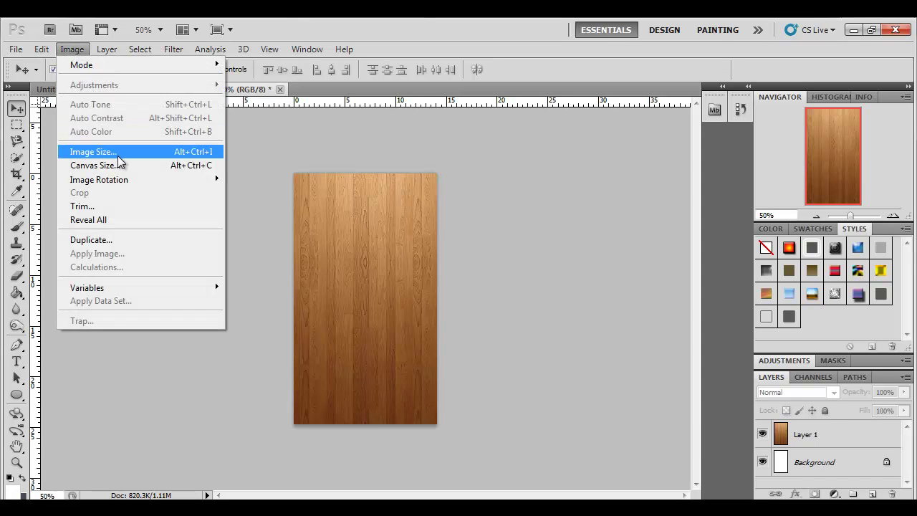
{"action": "left_click", "coordinate": [118, 152]}
{"action": "left_click", "coordinate": [791, 236]}
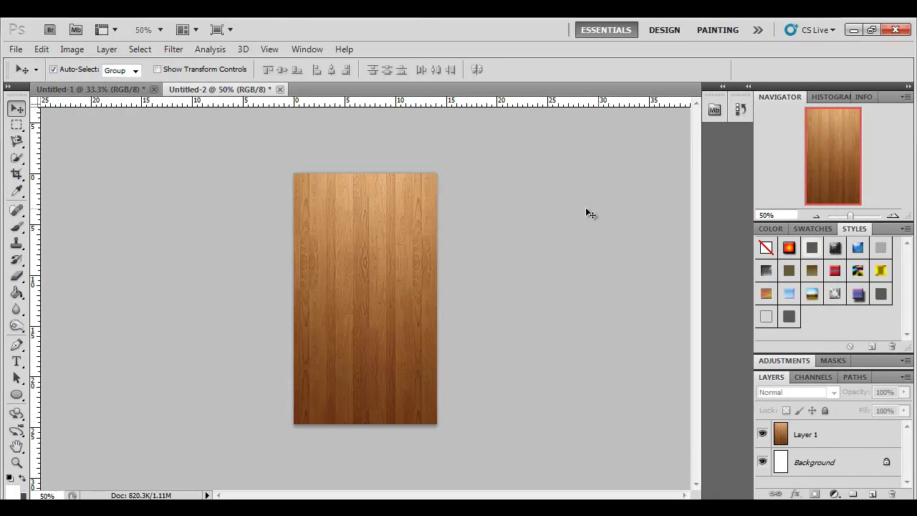
Step: Create a new RGB document of 400 x 400 pixels at 72 pixels/inch with a white background
{"action": "key", "text": "ctrl+n"}
{"action": "key", "text": "Tab"}
{"action": "type", "text": "400"}
{"action": "key", "text": "Tab"}
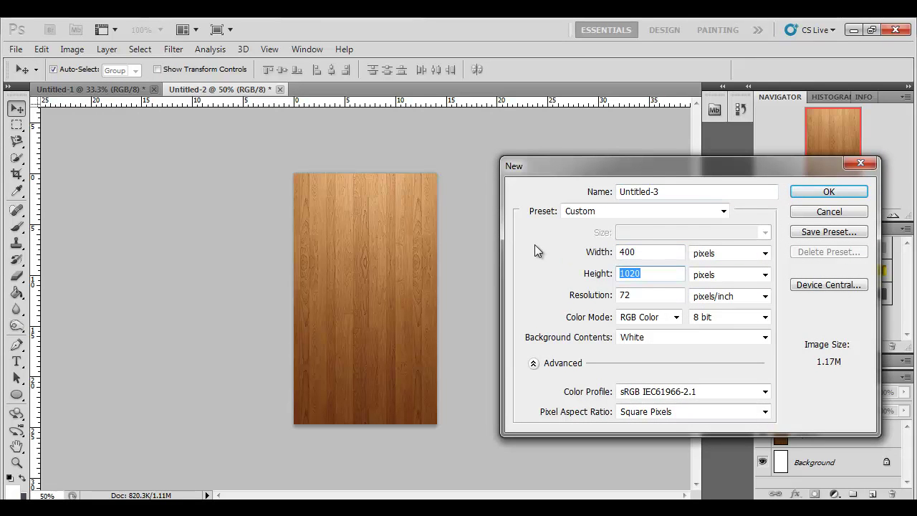
{"action": "type", "text": "400"}
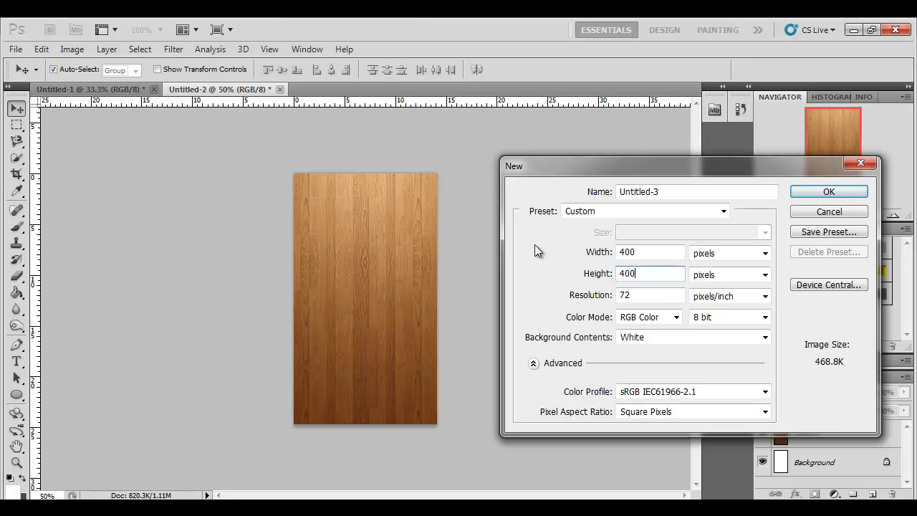
{"action": "key", "text": "Return"}
Step: Copy a roughly square area from the middle of the original wood texture and paste it into the 400 x 400 document
{"action": "left_click", "coordinate": [126, 90]}
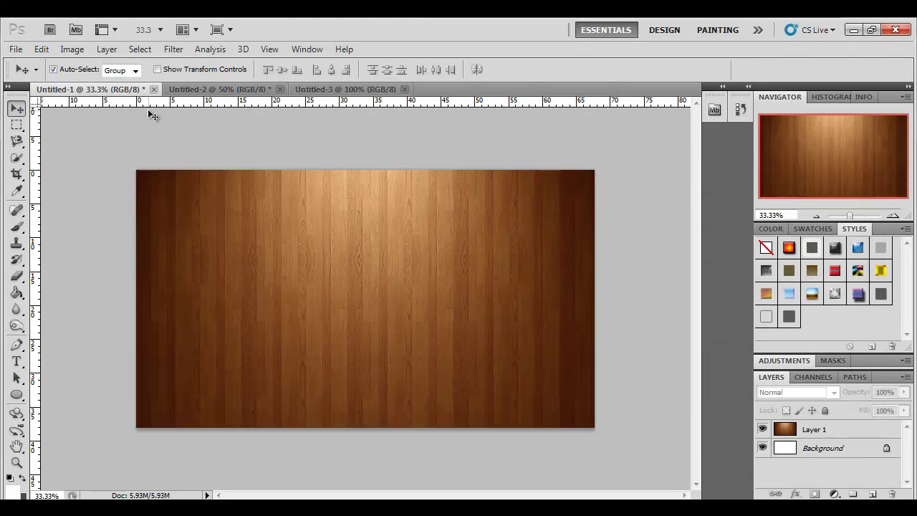
{"action": "left_click", "coordinate": [332, 212]}
{"action": "key", "text": "m"}
{"action": "left_click_drag", "start_coordinate": [268, 183], "coordinate": [460, 379]}
{"action": "left_click", "coordinate": [365, 90]}
{"action": "key", "text": "ctrl+v"}
Step: Scale the pasted wood layer down with Free Transform until it spans the width of the square canvas
{"action": "key", "text": "v"}
{"action": "key", "text": "ctrl+t"}
{"action": "left_click_drag", "start_coordinate": [238, 146], "coordinate": [295, 207]}
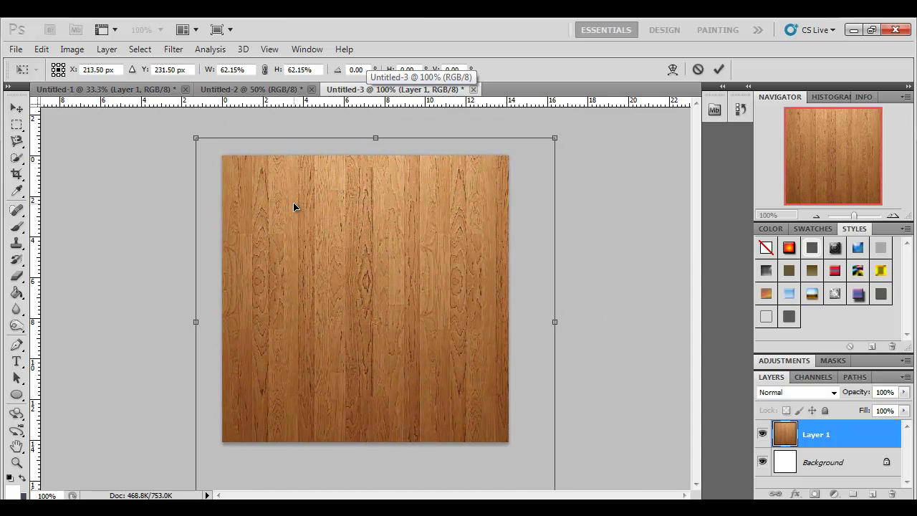
{"action": "left_click_drag", "start_coordinate": [556, 139], "coordinate": [511, 158]}
{"action": "key", "text": "Return"}
Step: Nudge the wood layer up by about 24 pixels on the square canvas
{"action": "key", "text": "shift+Up"}
{"action": "key", "text": "shift+Up"}
{"action": "key", "text": "Up"}
{"action": "key", "text": "Up"}
{"action": "key", "text": "Up"}
{"action": "key", "text": "Up"}
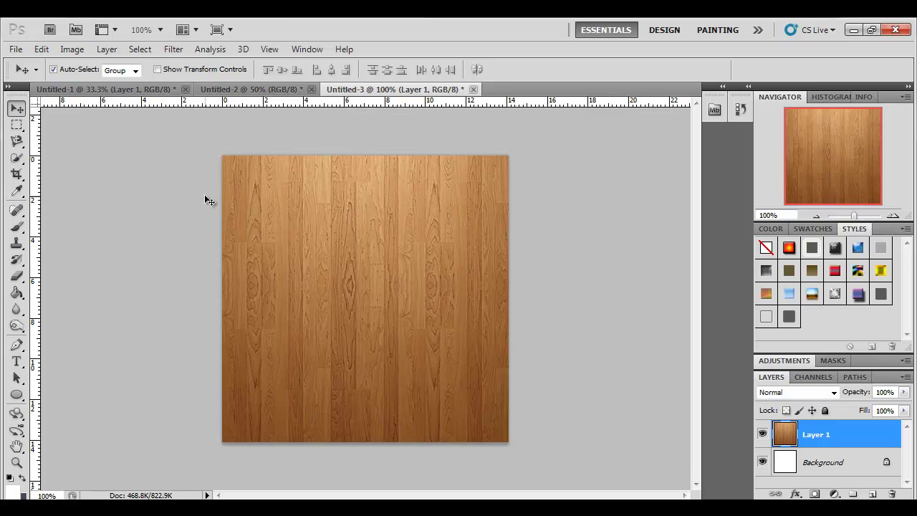
Step: Add vertical guides near 1.2 and 12.9 cm and horizontal guides near 2.2, 10.4 and 11.6 cm on the square canvas
{"action": "left_click", "coordinate": [15, 127]}
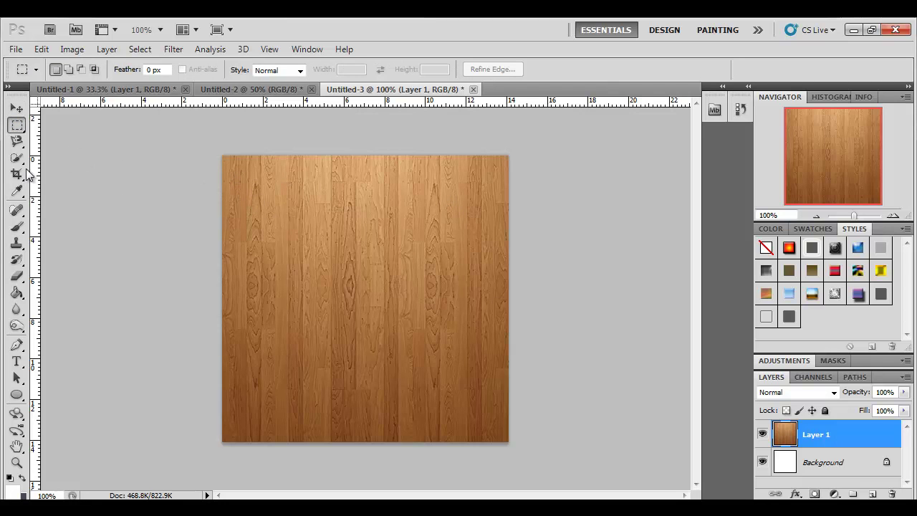
{"action": "left_click_drag", "start_coordinate": [38, 176], "coordinate": [245, 195]}
{"action": "left_click_drag", "start_coordinate": [39, 201], "coordinate": [485, 225]}
{"action": "left_click_drag", "start_coordinate": [478, 105], "coordinate": [493, 202]}
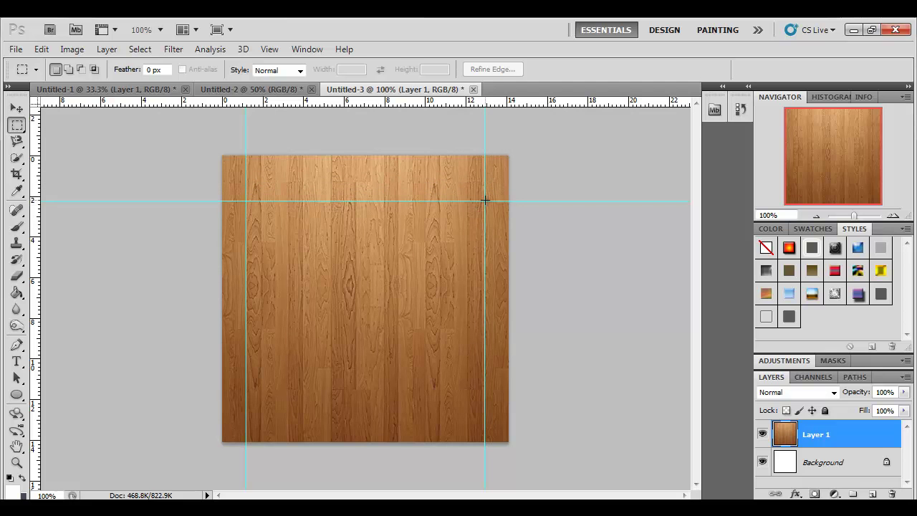
{"action": "left_click_drag", "start_coordinate": [504, 107], "coordinate": [523, 367]}
{"action": "left_click_drag", "start_coordinate": [531, 109], "coordinate": [534, 393]}
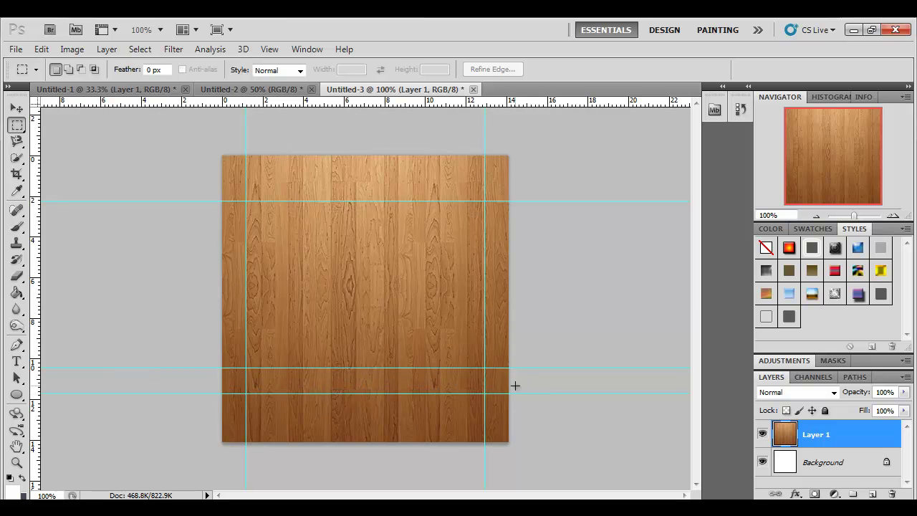
Step: Clear the wood between the vertical guides below the lowest guide and between the upper two horizontal guides, and deselect
{"action": "left_click_drag", "start_coordinate": [278, 448], "coordinate": [250, 460]}
{"action": "left_click_drag", "start_coordinate": [246, 394], "coordinate": [486, 464]}
{"action": "key", "text": "Delete"}
{"action": "left_click_drag", "start_coordinate": [485, 367], "coordinate": [246, 202]}
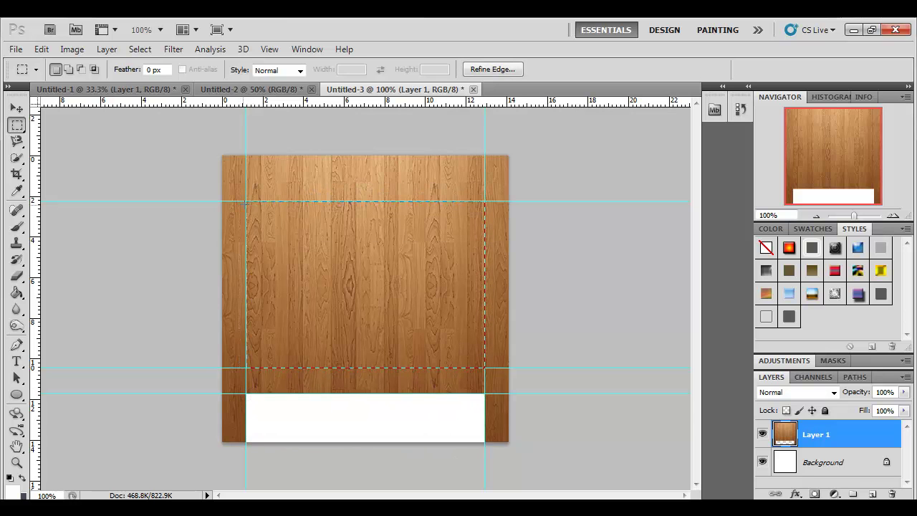
{"action": "key", "text": "Delete"}
{"action": "key", "text": "ctrl+d"}
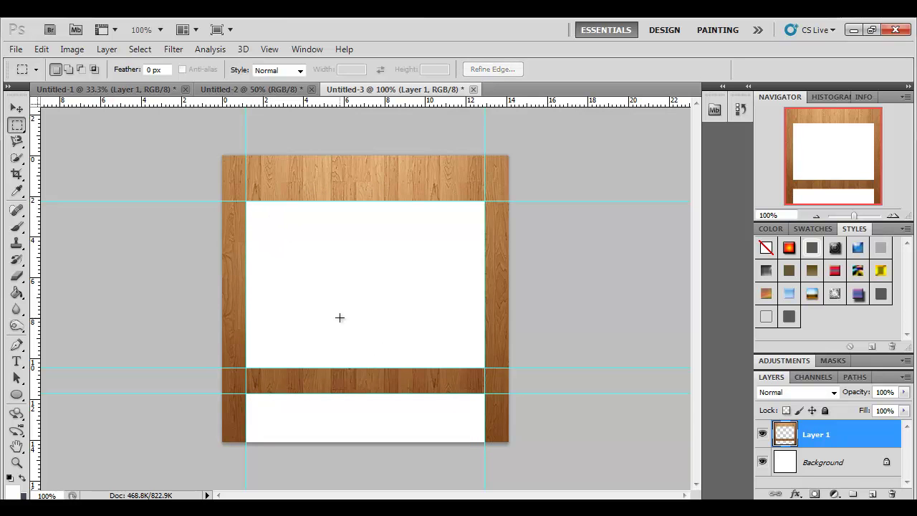
Step: Copy a single vertical plank of about 55 x 735 pixels from the original wood texture and paste it into the 400 x 400 document
{"action": "key", "text": "v"}
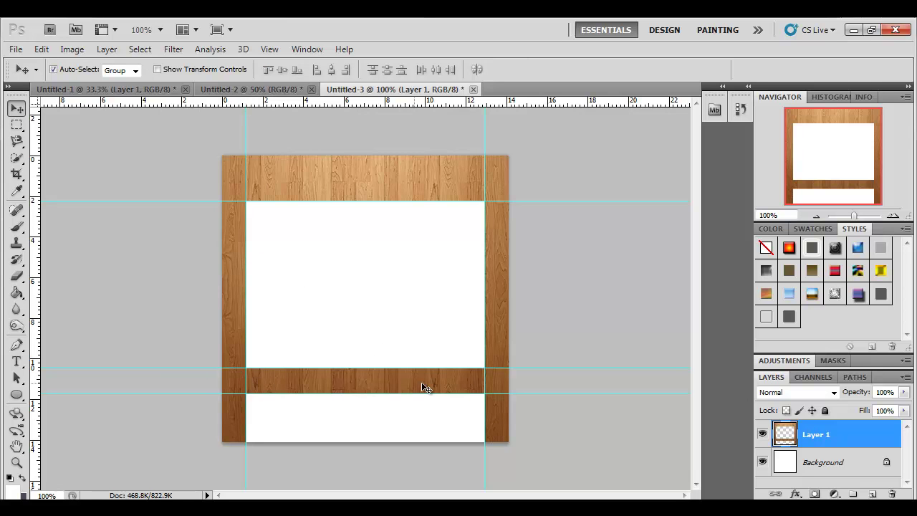
{"action": "left_click", "coordinate": [258, 89]}
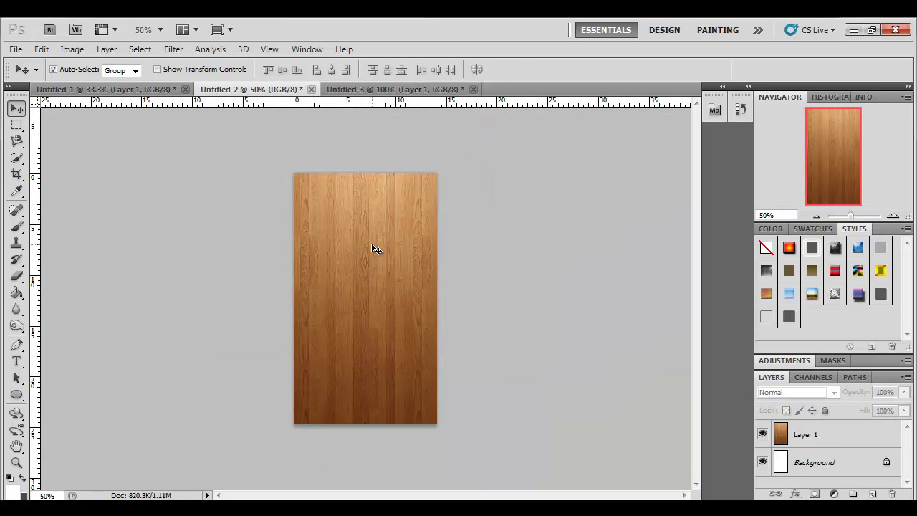
{"action": "left_click", "coordinate": [163, 89]}
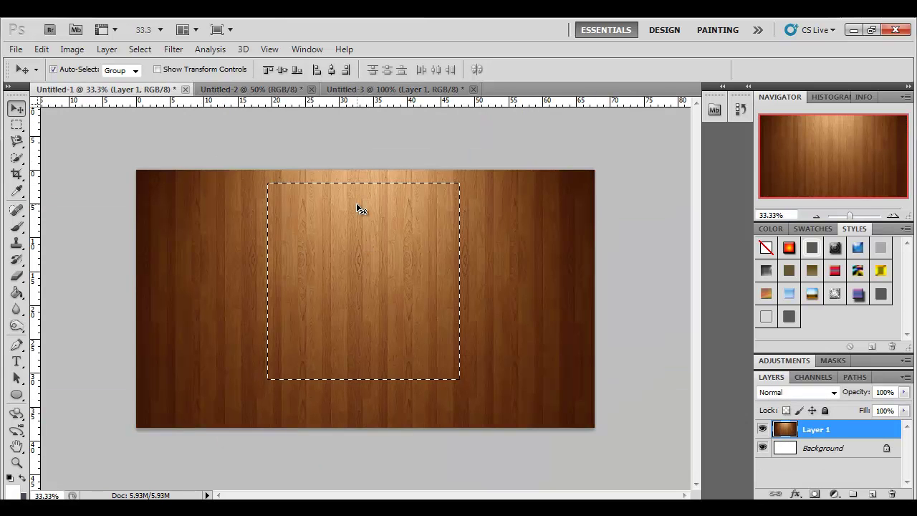
{"action": "key", "text": "m"}
{"action": "key", "text": "ctrl+d"}
{"action": "key", "text": "ctrl+plus"}
{"action": "key", "text": "ctrl+plus"}
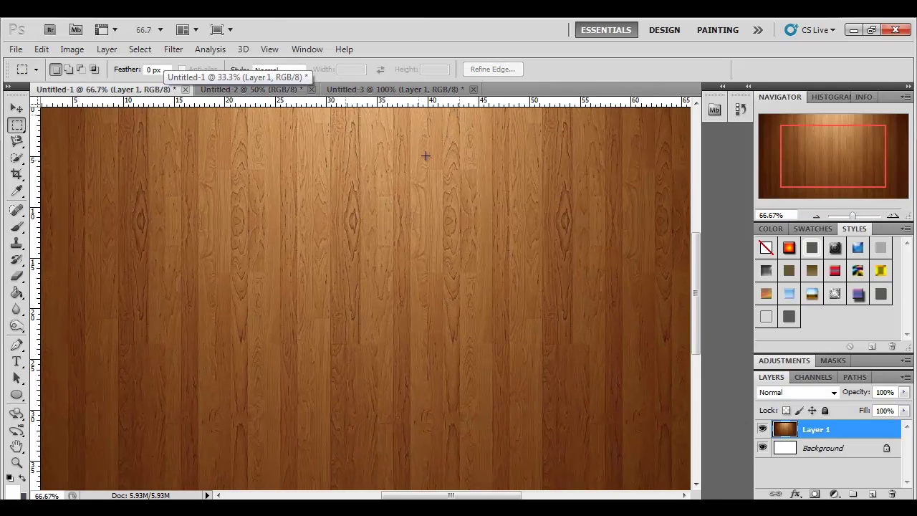
{"action": "left_click_drag", "start_coordinate": [337, 461], "coordinate": [332, 471]}
{"action": "key", "text": "ctrl+c"}
{"action": "left_click", "coordinate": [423, 89]}
{"action": "key", "text": "ctrl+v"}
Step: Rotate the pasted plank by -90 degrees and scale it down to fill the crossbar between the lower two horizontal guides
{"action": "key", "text": "ctrl+t"}
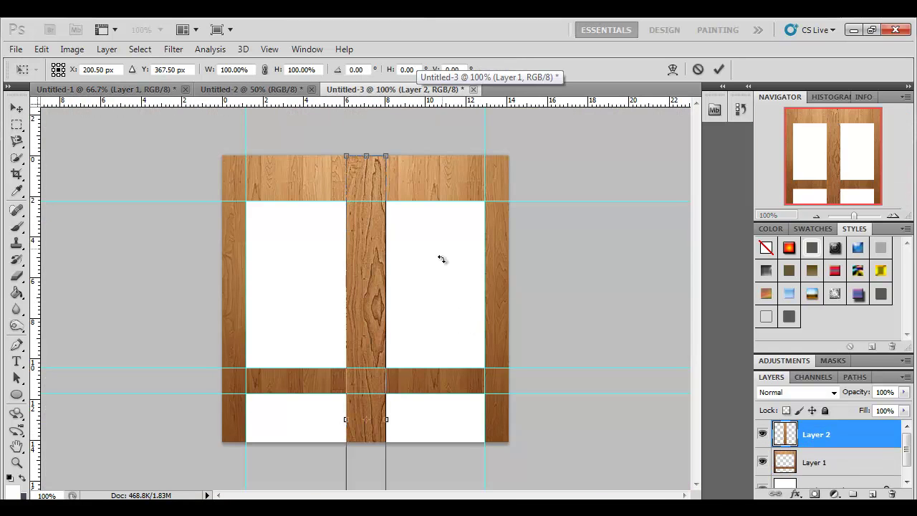
{"action": "left_click_drag", "start_coordinate": [430, 133], "coordinate": [115, 378]}
{"action": "left_click_drag", "start_coordinate": [292, 434], "coordinate": [441, 395]}
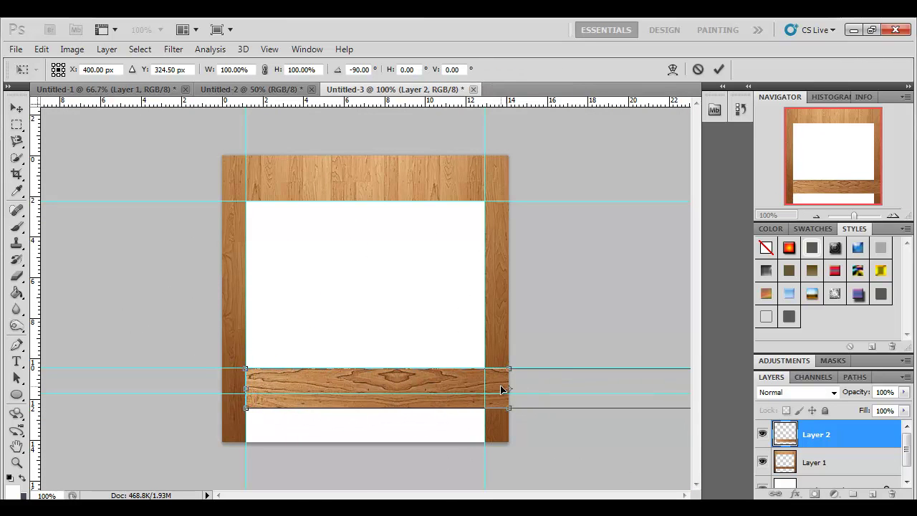
{"action": "left_click_drag", "start_coordinate": [504, 389], "coordinate": [289, 383]}
{"action": "left_click_drag", "start_coordinate": [561, 408], "coordinate": [486, 402]}
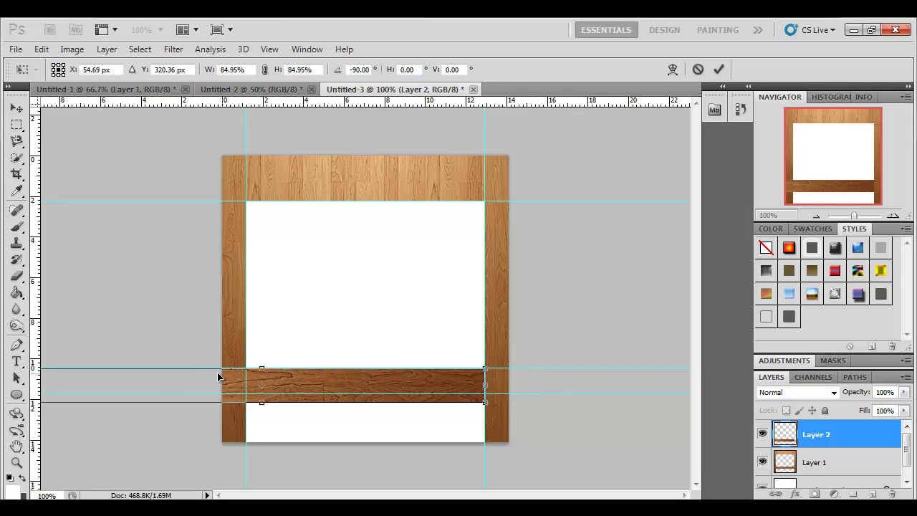
{"action": "left_click_drag", "start_coordinate": [158, 389], "coordinate": [272, 389]}
{"action": "left_click_drag", "start_coordinate": [148, 365], "coordinate": [280, 385]}
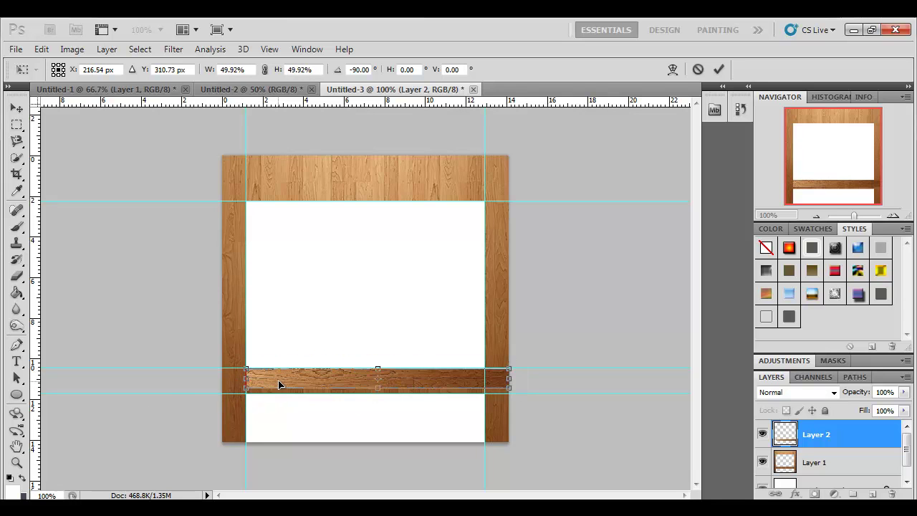
{"action": "left_click_drag", "start_coordinate": [507, 388], "coordinate": [563, 393]}
{"action": "key", "text": "Return"}
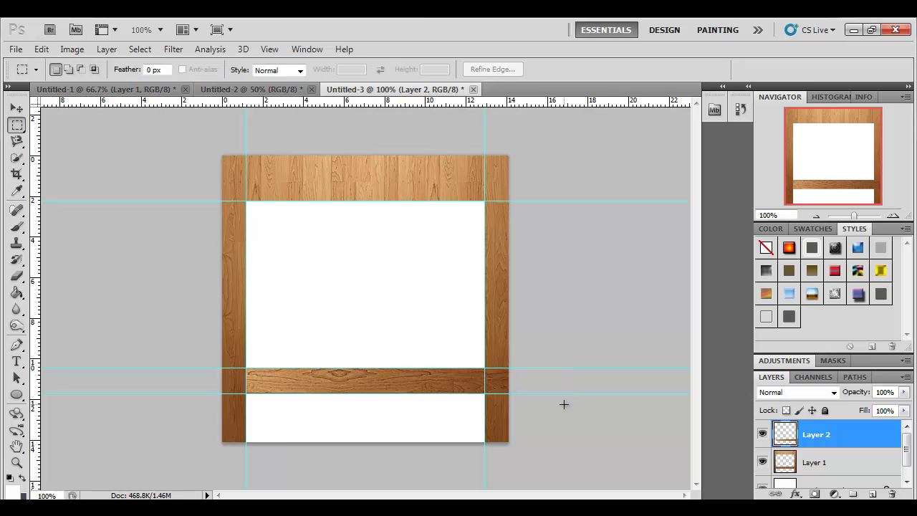
Step: Trim the crossbar plank where it extends past the right vertical guide, and deselect
{"action": "key", "text": "m"}
{"action": "left_click_drag", "start_coordinate": [499, 364], "coordinate": [642, 423]}
{"action": "key", "text": "Delete"}
{"action": "key", "text": "ctrl+d"}
{"action": "key", "text": "v"}
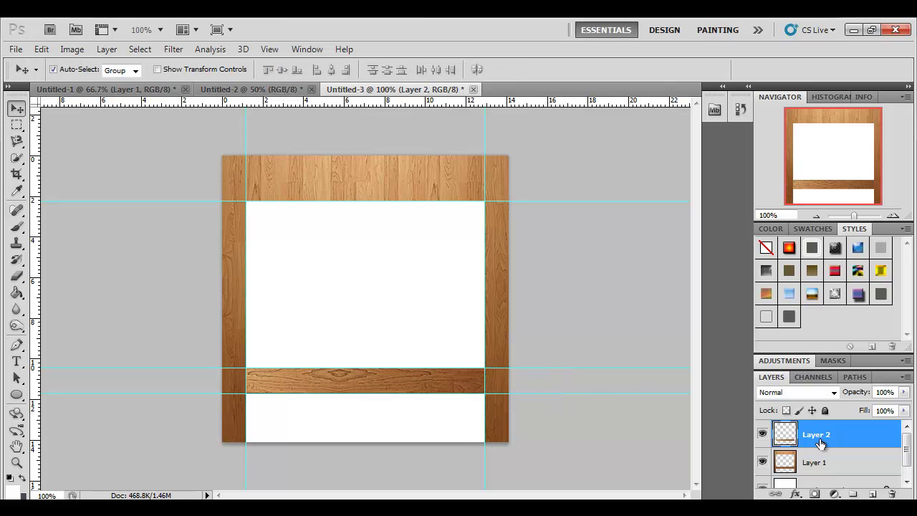
Step: Delete the white Background layer so the cut-out areas of the square texture are transparent
{"action": "scroll", "coordinate": [824, 456], "scroll_direction": "down", "scroll_amount": 1}
{"action": "left_click", "coordinate": [809, 484]}
{"action": "key", "text": "Delete"}
{"action": "left_click", "coordinate": [624, 341]}
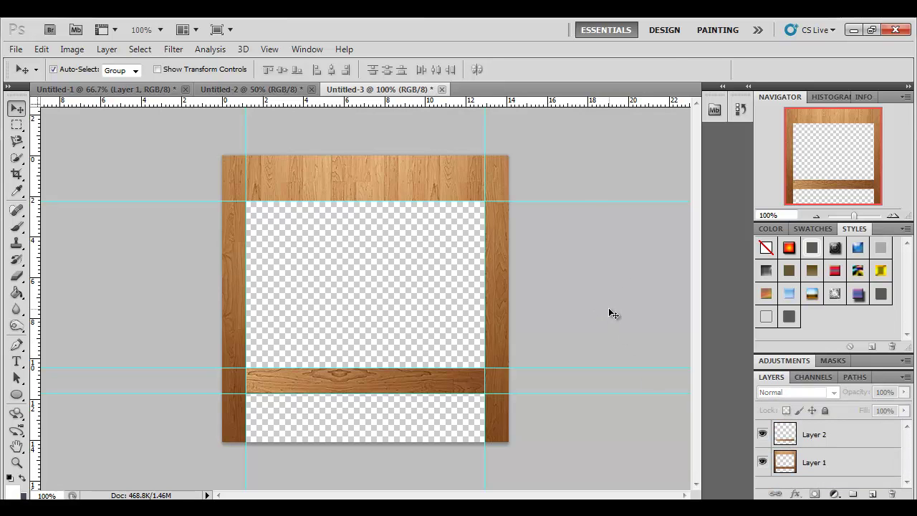
Step: Save the square table texture as a PNG named T002 in the "after" folder
{"action": "key", "text": "ctrl+shift+s"}
{"action": "left_click", "coordinate": [487, 312]}
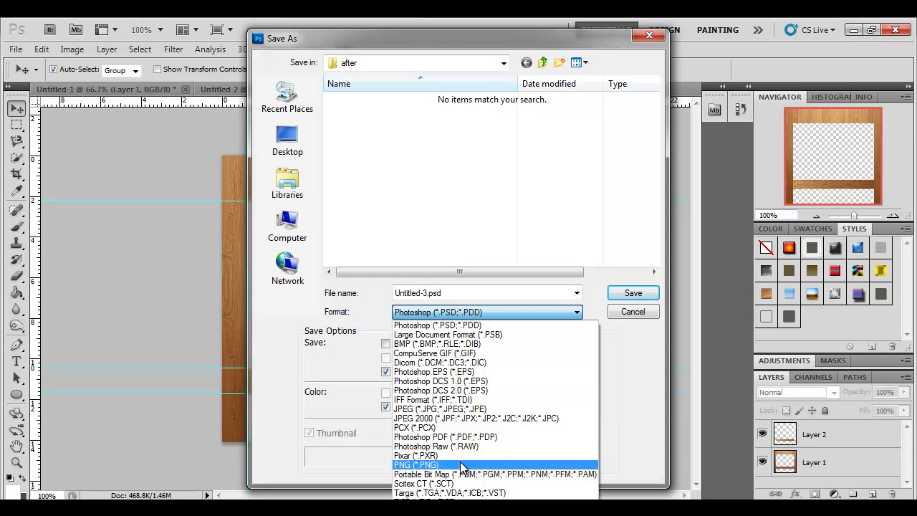
{"action": "left_click", "coordinate": [462, 466]}
{"action": "double_click", "coordinate": [450, 293]}
{"action": "type", "text": "T002"}
{"action": "key", "text": "Return"}
{"action": "key", "text": "Return"}
Step: Create a new RGB document of 400 x 700 pixels at 72 pixels/inch with a white background
{"action": "left_click", "coordinate": [287, 91]}
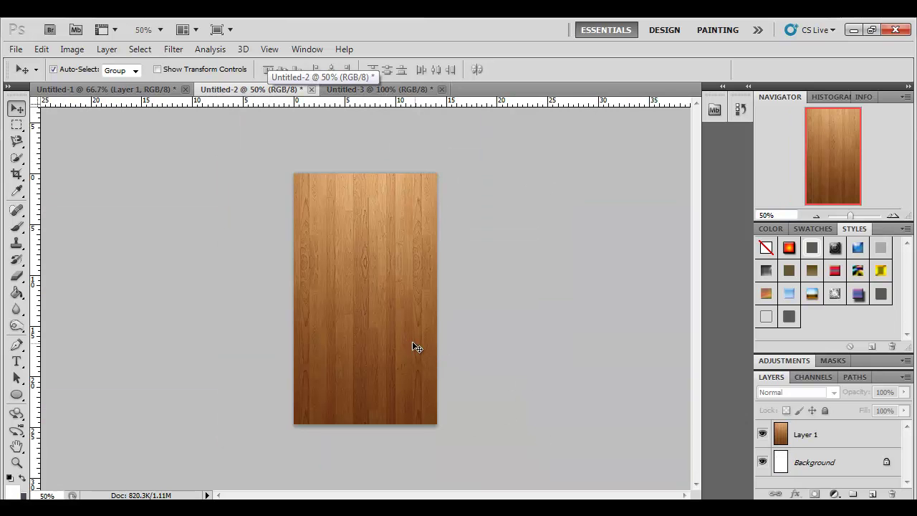
{"action": "key", "text": "ctrl+n"}
{"action": "key", "text": "Tab"}
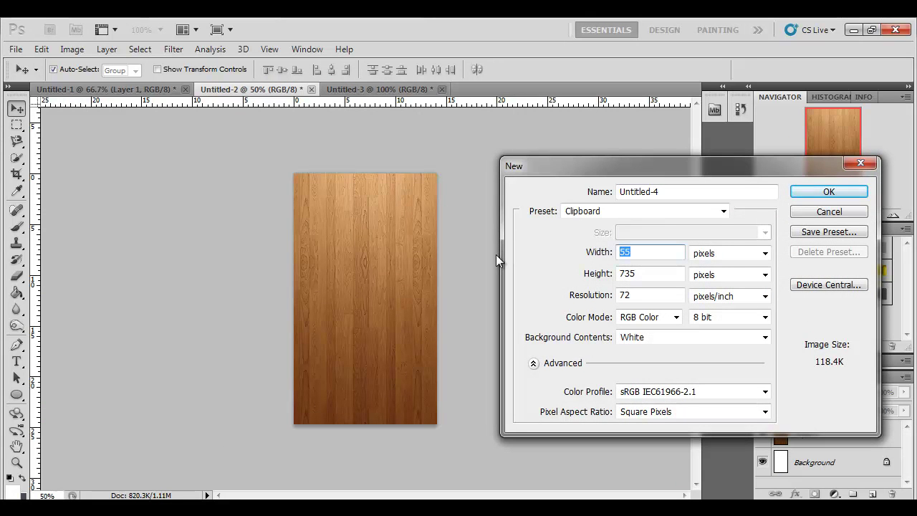
{"action": "type", "text": "400"}
{"action": "key", "text": "Tab"}
{"action": "key", "text": "Tab"}
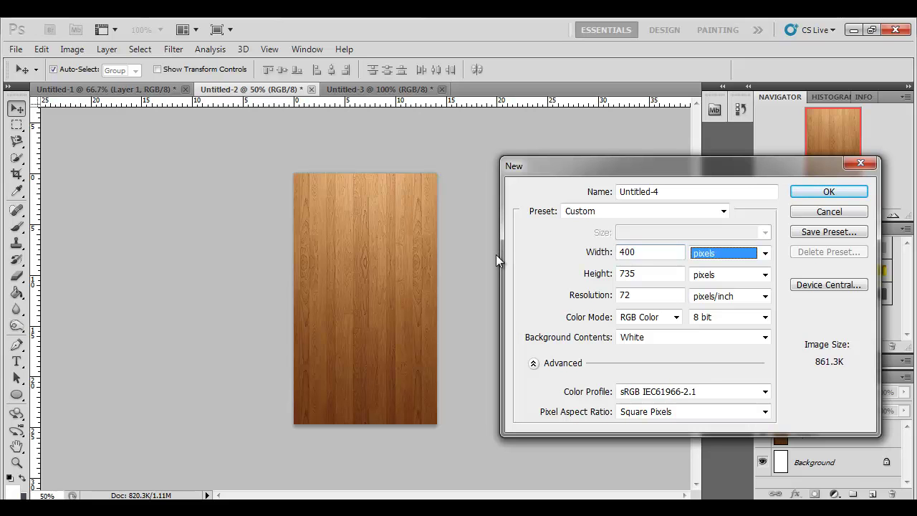
{"action": "type", "text": "700"}
{"action": "key", "text": "Return"}
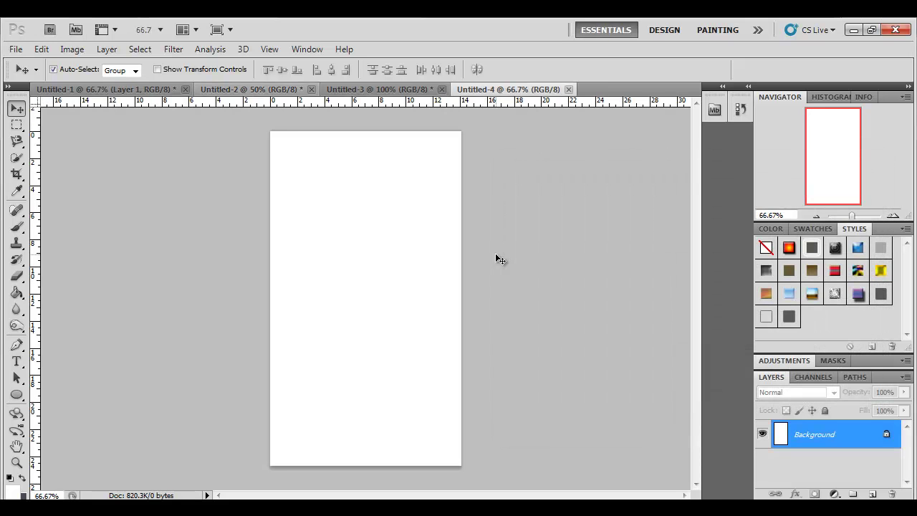
Step: Select the full-width wood band above the upper horizontal guide in the 400 x 400 table texture
{"action": "left_click", "coordinate": [107, 90]}
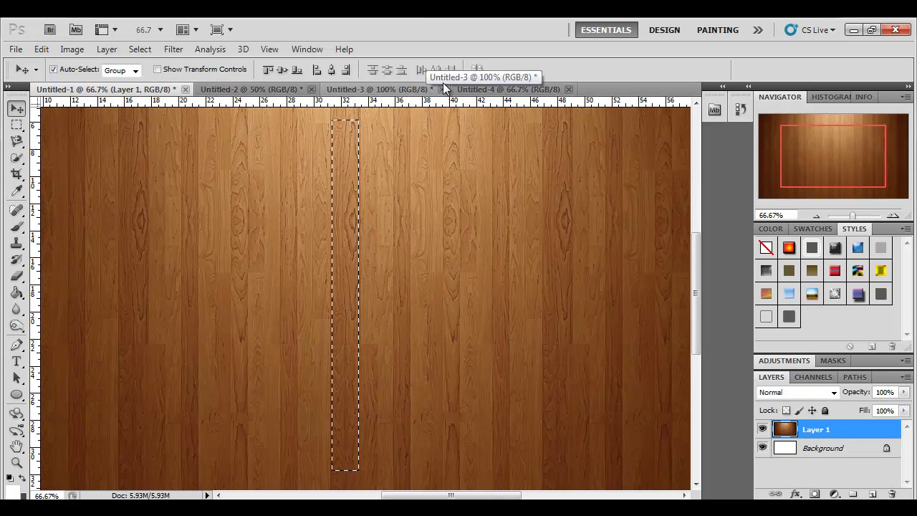
{"action": "left_click", "coordinate": [419, 90]}
{"action": "key", "text": "m"}
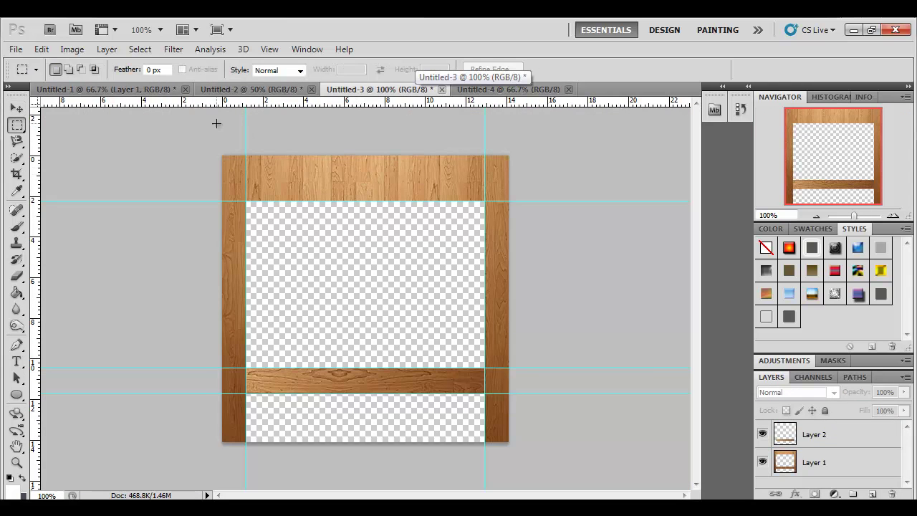
{"action": "left_click_drag", "start_coordinate": [424, 166], "coordinate": [545, 202]}
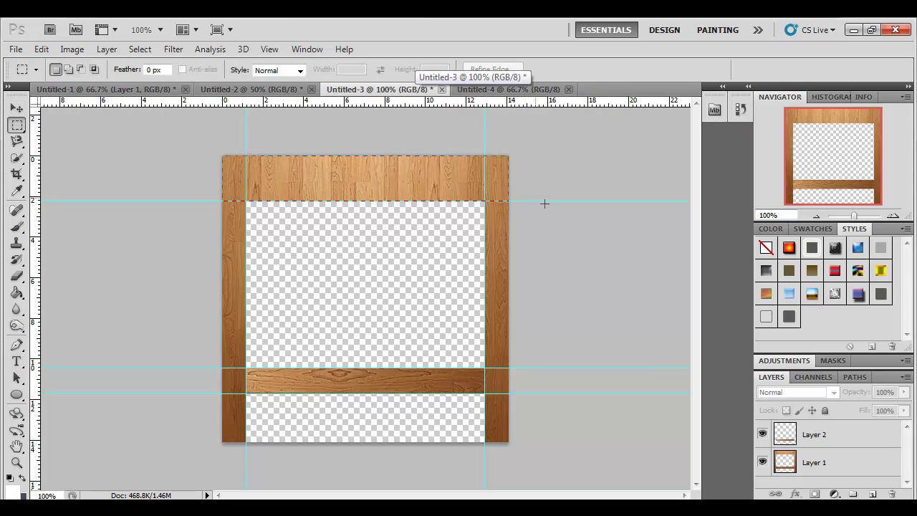
Step: Paste the clipboard contents into the new 400 x 700 document and align the piece with the canvas's left edge
{"action": "left_click", "coordinate": [508, 90]}
{"action": "key", "text": "ctrl+v"}
{"action": "key", "text": "v"}
{"action": "left_click_drag", "start_coordinate": [374, 316], "coordinate": [290, 269]}
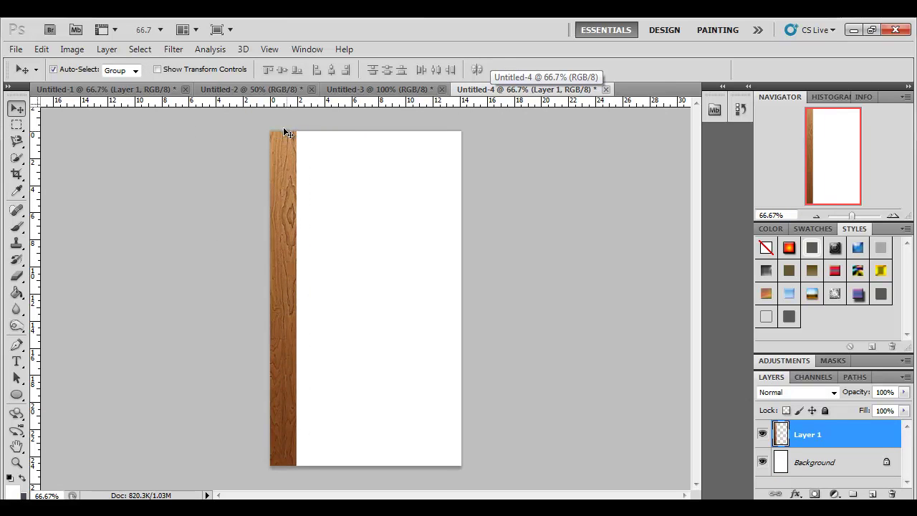
Step: Copy the selected top band from Layer 1 of the square texture, paste it into the new 400 x 700 document and delete the vertical plank there
{"action": "left_click", "coordinate": [274, 89]}
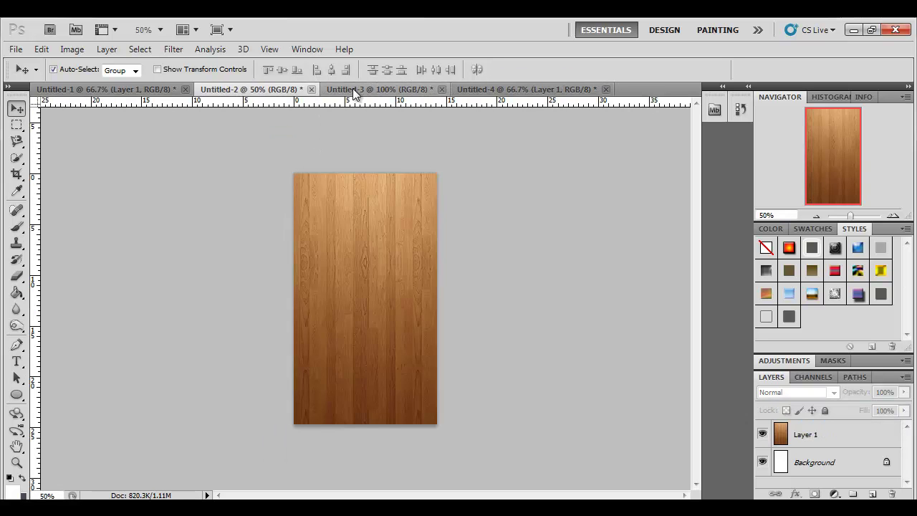
{"action": "left_click", "coordinate": [381, 90]}
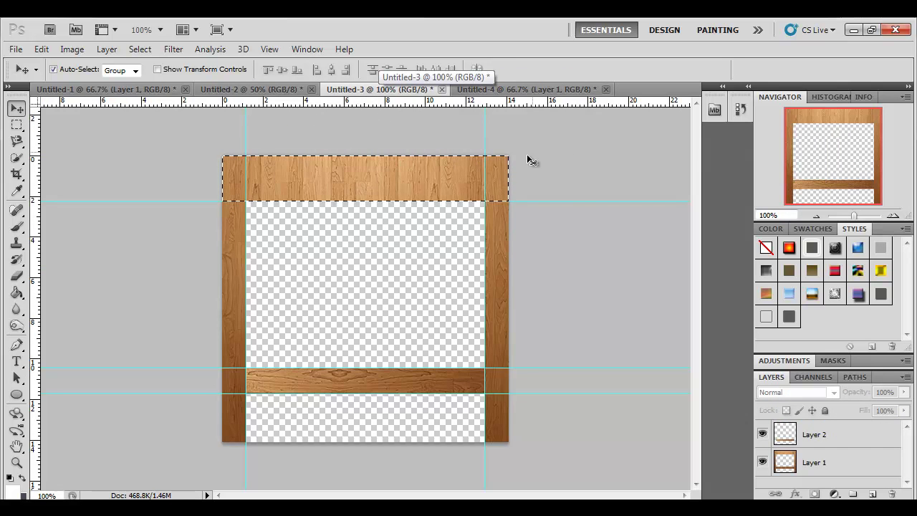
{"action": "left_click", "coordinate": [460, 208]}
{"action": "left_click", "coordinate": [484, 219]}
{"action": "left_click", "coordinate": [814, 462]}
{"action": "left_click", "coordinate": [523, 88]}
{"action": "key", "text": "ctrl+v"}
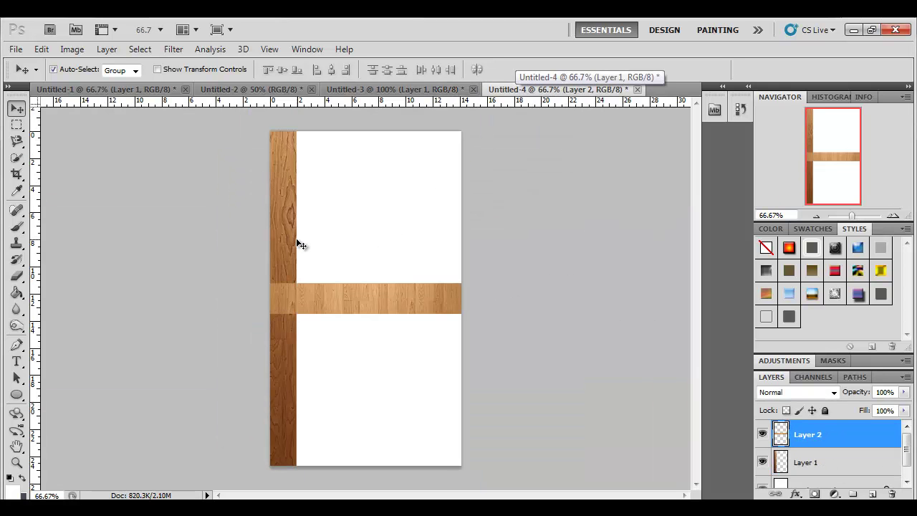
{"action": "left_click", "coordinate": [295, 241]}
{"action": "key", "text": "Delete"}
Step: Rotate the pasted band by -90 degrees and place it in the upper left corner of the canvas
{"action": "left_click_drag", "start_coordinate": [364, 306], "coordinate": [408, 286]}
{"action": "key", "text": "ctrl+t"}
{"action": "left_click_drag", "start_coordinate": [545, 254], "coordinate": [384, 192]}
{"action": "left_click_drag", "start_coordinate": [407, 230], "coordinate": [293, 176]}
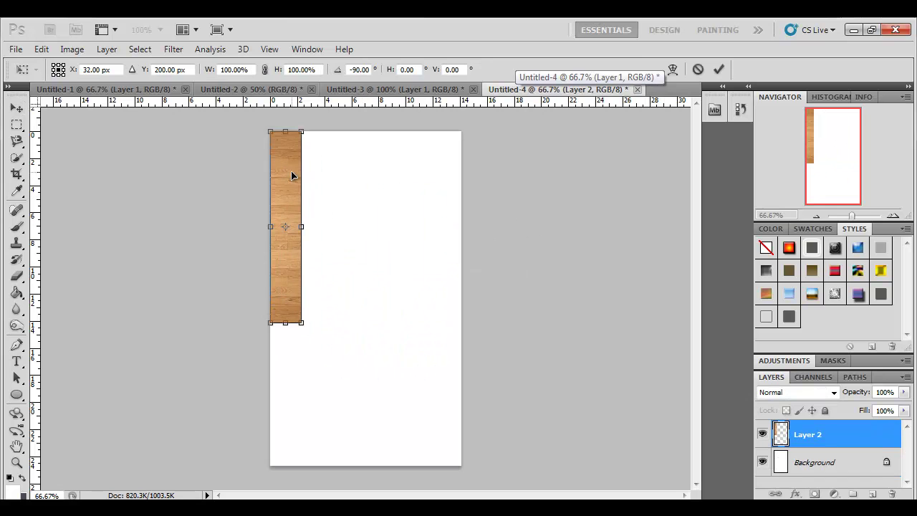
{"action": "key", "text": "Return"}
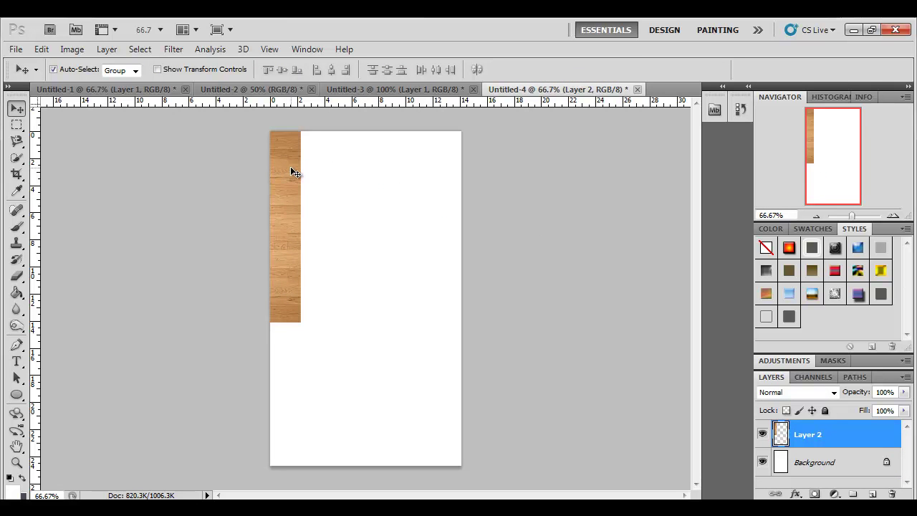
Step: Duplicate the vertical band below itself to cover the canvas's whole left edge, and delete the white Background layer
{"action": "key", "text": "ctrl+j"}
{"action": "left_click_drag", "start_coordinate": [287, 168], "coordinate": [287, 328]}
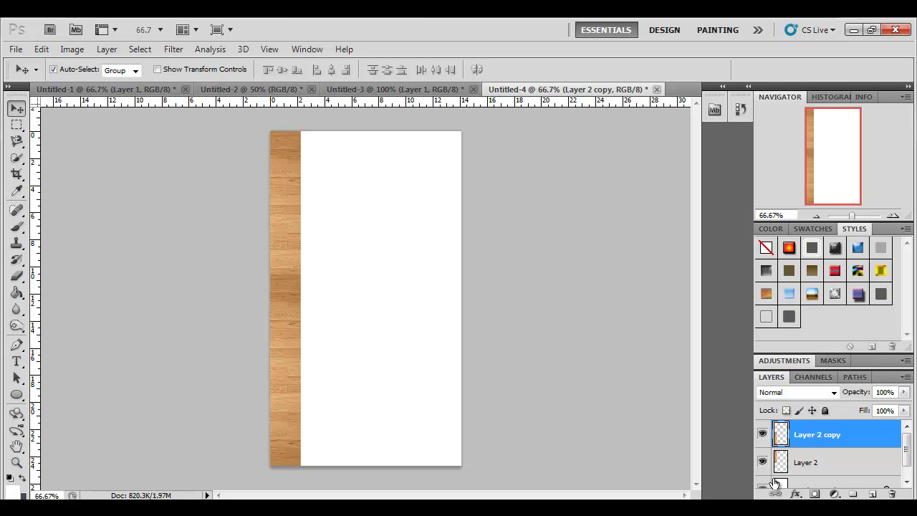
{"action": "left_click", "coordinate": [812, 486]}
{"action": "key", "text": "Delete"}
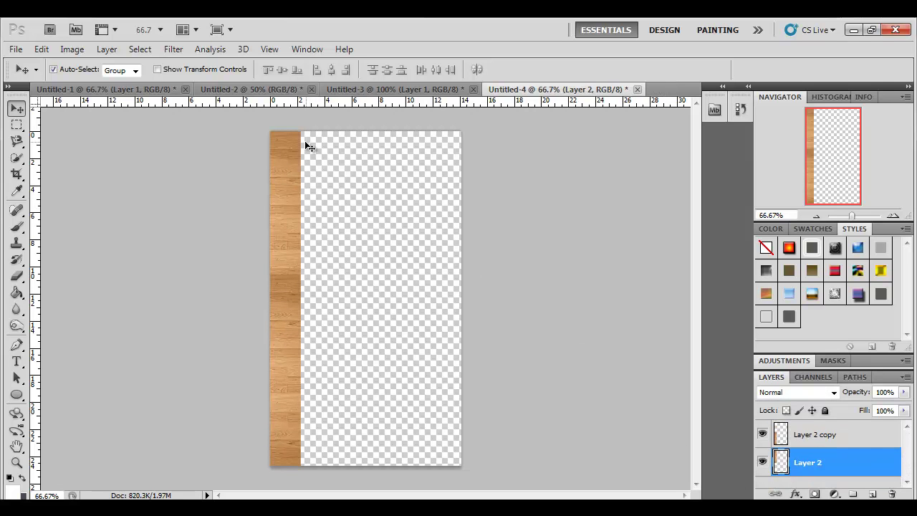
Step: Copy the full-height strip beyond the right vertical guide of the square texture and paste it into the 400 x 700 document
{"action": "left_click", "coordinate": [392, 86]}
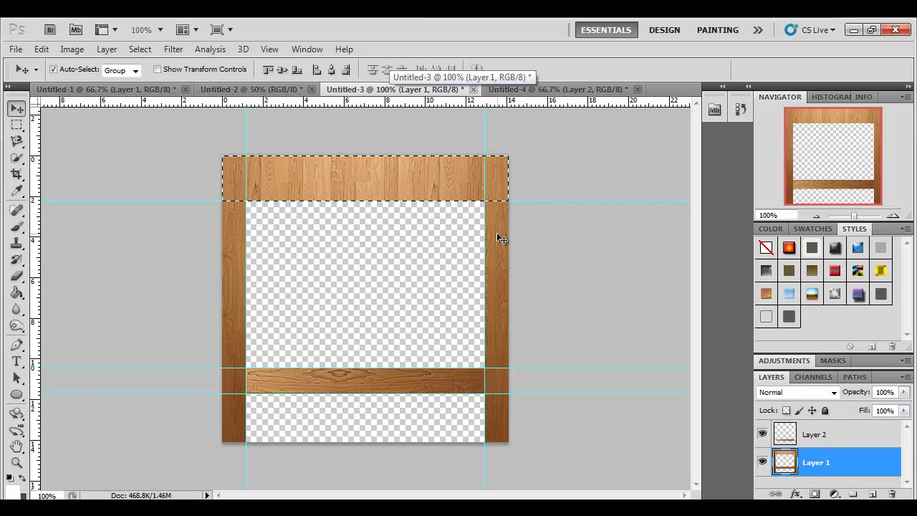
{"action": "key", "text": "m"}
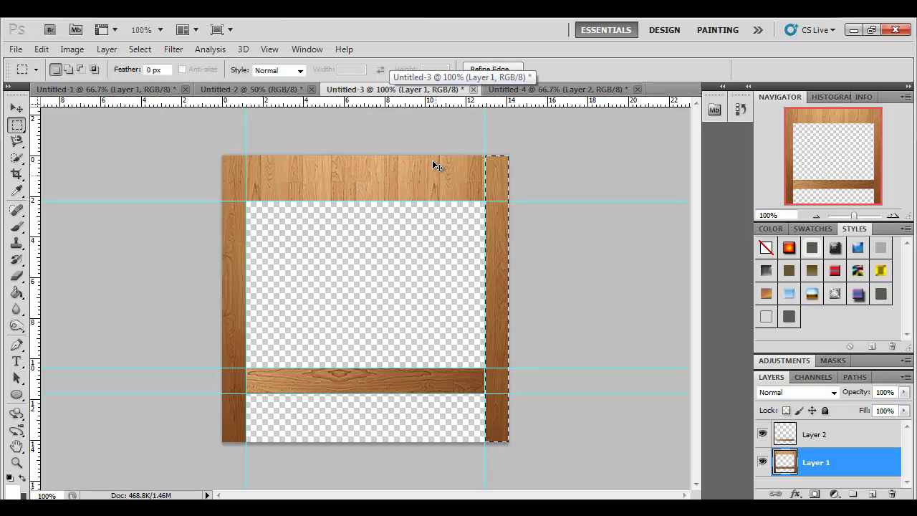
{"action": "left_click", "coordinate": [515, 89]}
{"action": "key", "text": "v"}
{"action": "key", "text": "ctrl+v"}
Step: Rotate the pasted strip to horizontal along the canvas's top edge and place a duplicate along the bottom edge
{"action": "key", "text": "ctrl+t"}
{"action": "left_click_drag", "start_coordinate": [440, 353], "coordinate": [470, 202]}
{"action": "key", "text": "Return"}
{"action": "left_click_drag", "start_coordinate": [407, 252], "coordinate": [415, 462]}
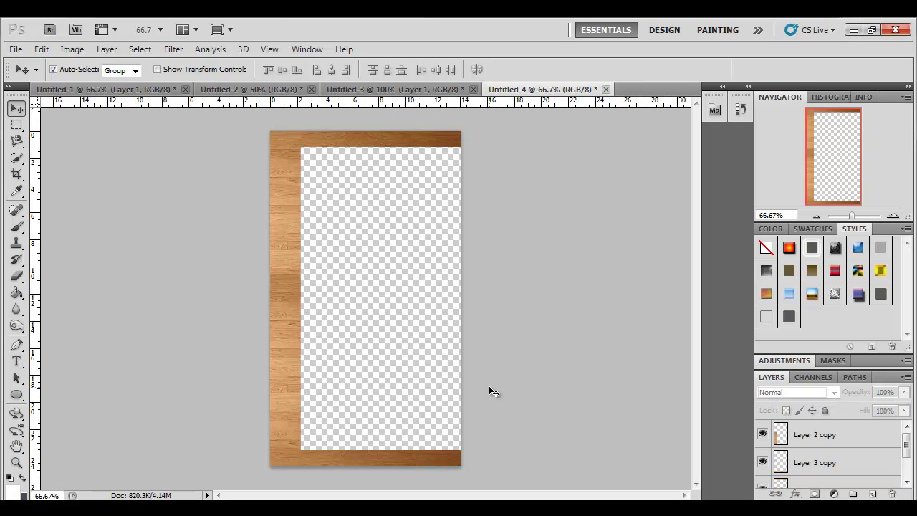
Step: Save the 400 x 700 cut-out texture as a PNG file named T003 in the after folder
{"action": "left_click", "coordinate": [122, 507]}
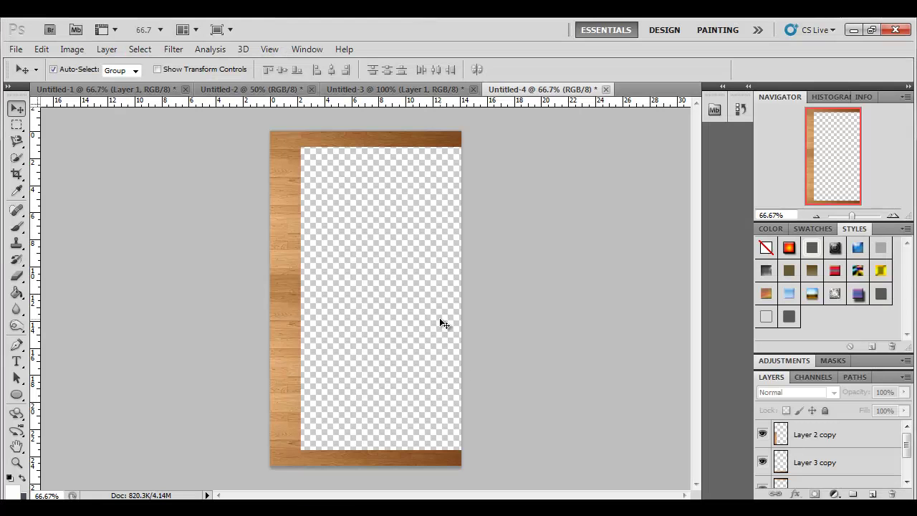
{"action": "key", "text": "ctrl+shift+s"}
{"action": "left_click", "coordinate": [494, 312]}
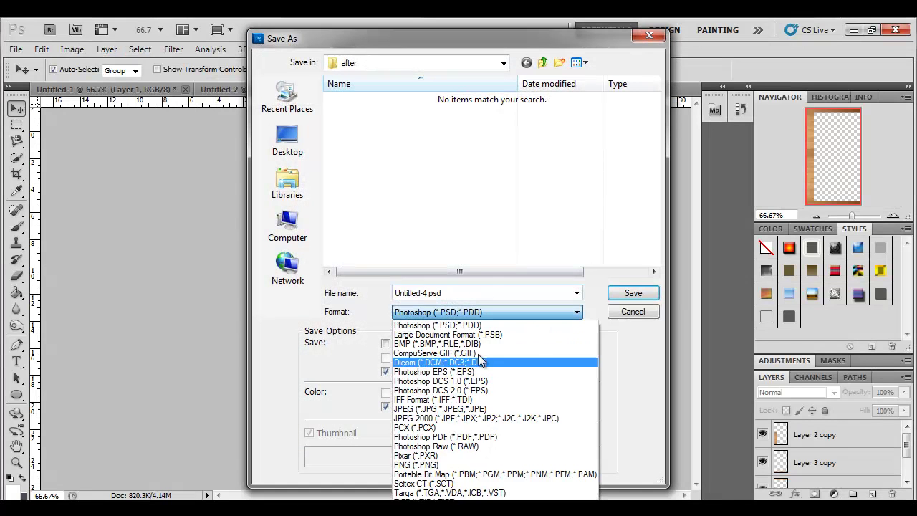
{"action": "left_click", "coordinate": [444, 464]}
{"action": "type", "text": "T003"}
{"action": "key", "text": "Return"}
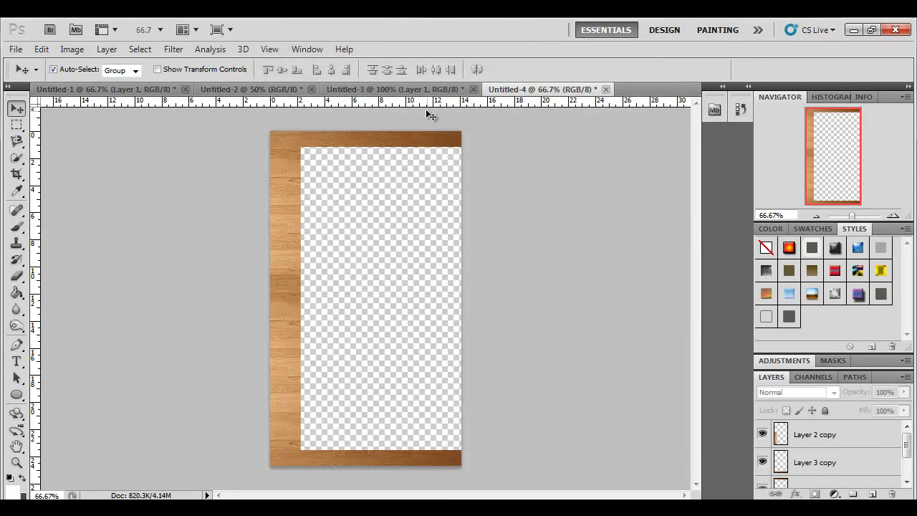
Step: Copy the horizontal band between the lower guides of the square texture and paste it into a new document
{"action": "left_click", "coordinate": [404, 89]}
{"action": "key", "text": "ctrl+d"}
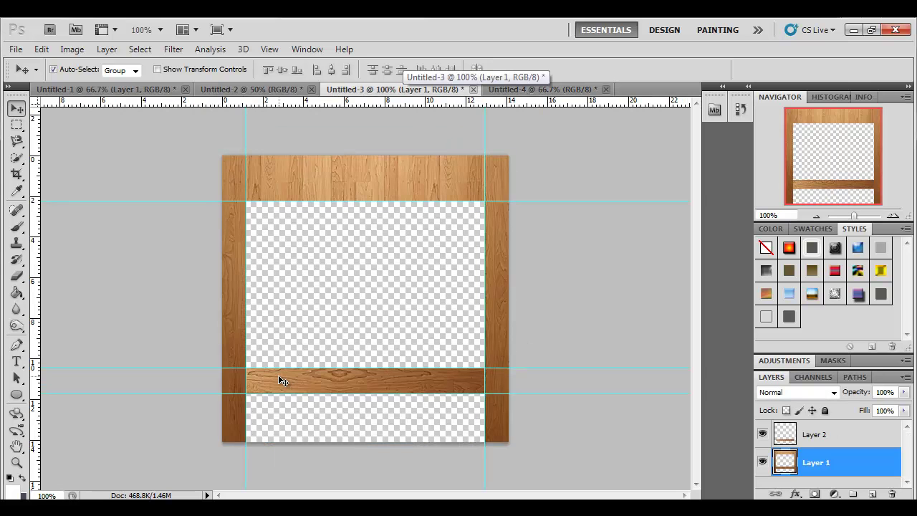
{"action": "key", "text": "m"}
{"action": "left_click_drag", "start_coordinate": [337, 392], "coordinate": [486, 394]}
{"action": "key", "text": "ctrl+c"}
{"action": "key", "text": "ctrl+n"}
{"action": "key", "text": "Return"}
{"action": "key", "text": "ctrl+v"}
{"action": "left_click", "coordinate": [61, 49]}
{"action": "left_click", "coordinate": [334, 134]}
{"action": "left_click", "coordinate": [342, 90]}
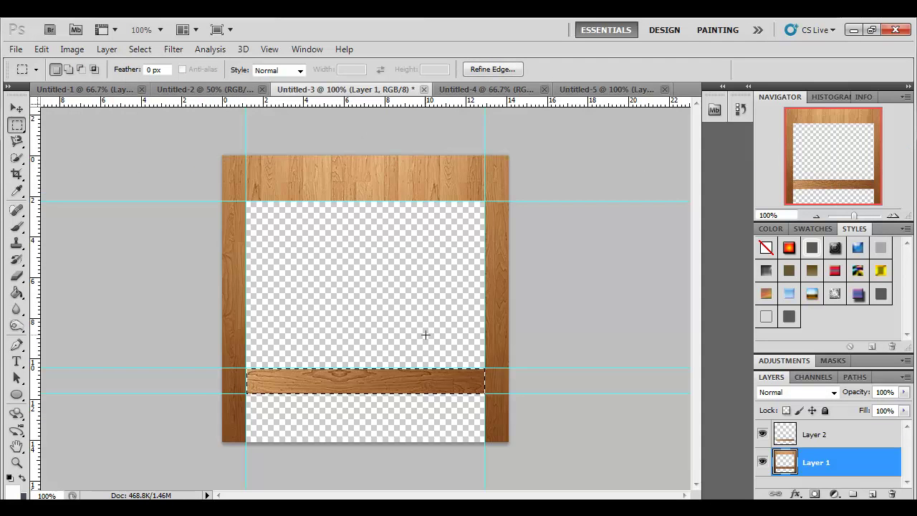
Step: Reselect the band between the two lower guides of the square texture and paste a copy into a new 333 x 36 pixel document
{"action": "left_click", "coordinate": [432, 403]}
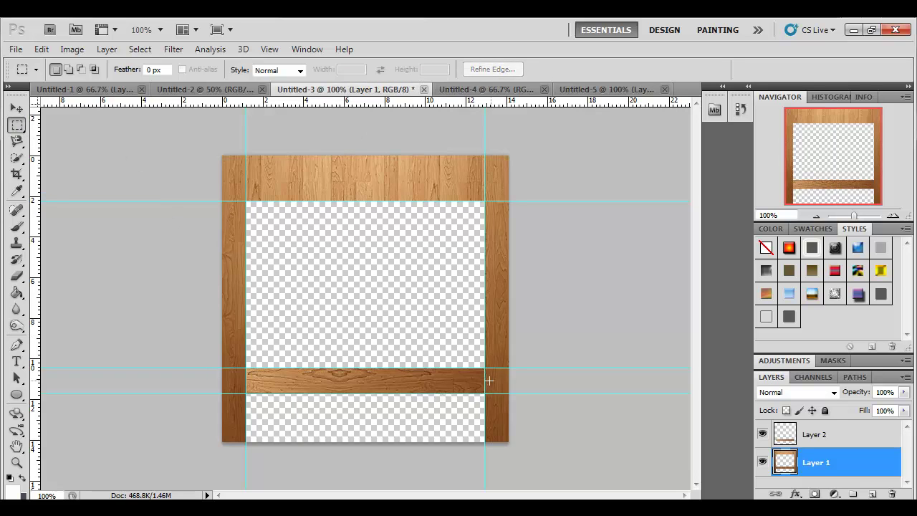
{"action": "left_click_drag", "start_coordinate": [314, 384], "coordinate": [244, 394]}
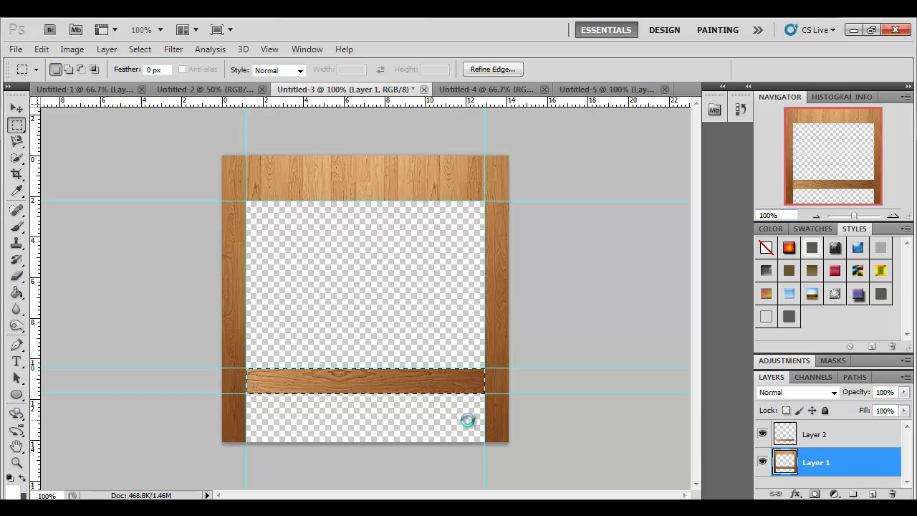
{"action": "key", "text": "ctrl+n"}
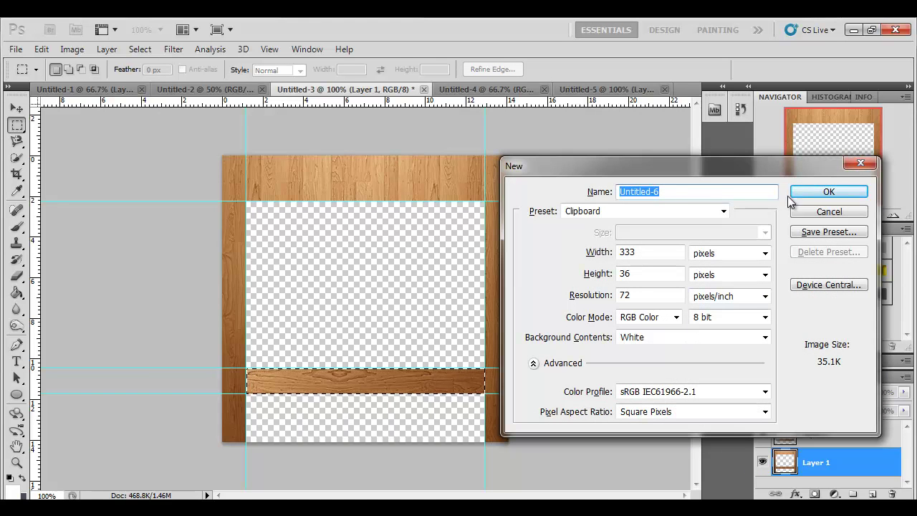
{"action": "left_click", "coordinate": [814, 191]}
{"action": "key", "text": "ctrl+v"}
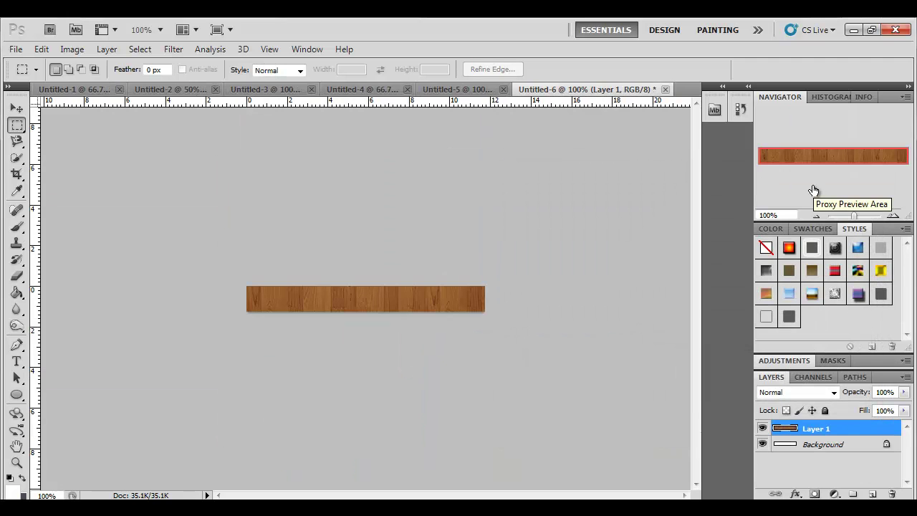
Step: Widen the strip document's canvas to 700 pixels
{"action": "left_click", "coordinate": [72, 49]}
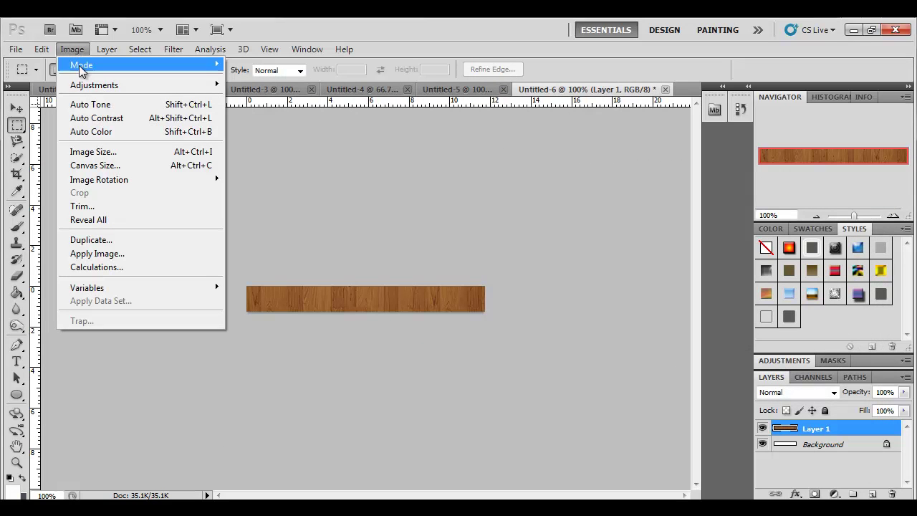
{"action": "left_click", "coordinate": [100, 170]}
{"action": "left_click", "coordinate": [725, 282]}
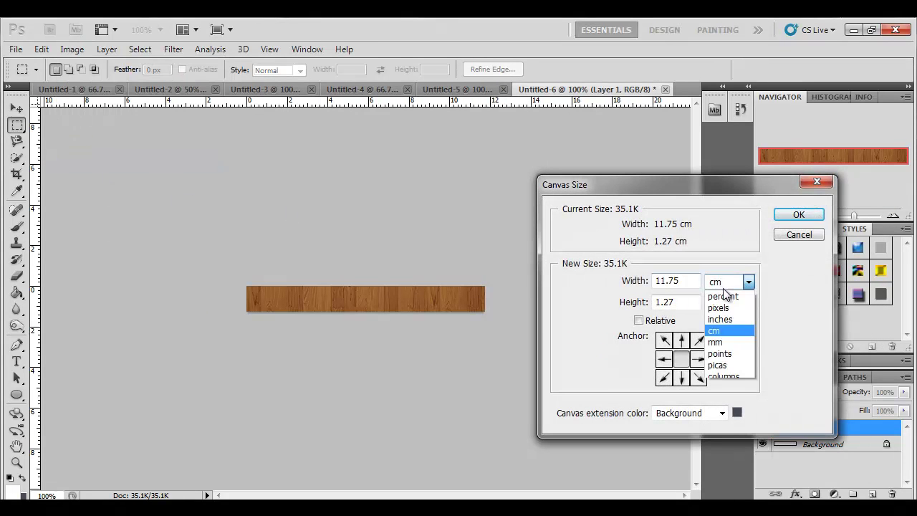
{"action": "left_click", "coordinate": [741, 309]}
{"action": "left_click_drag", "start_coordinate": [680, 281], "coordinate": [610, 285]}
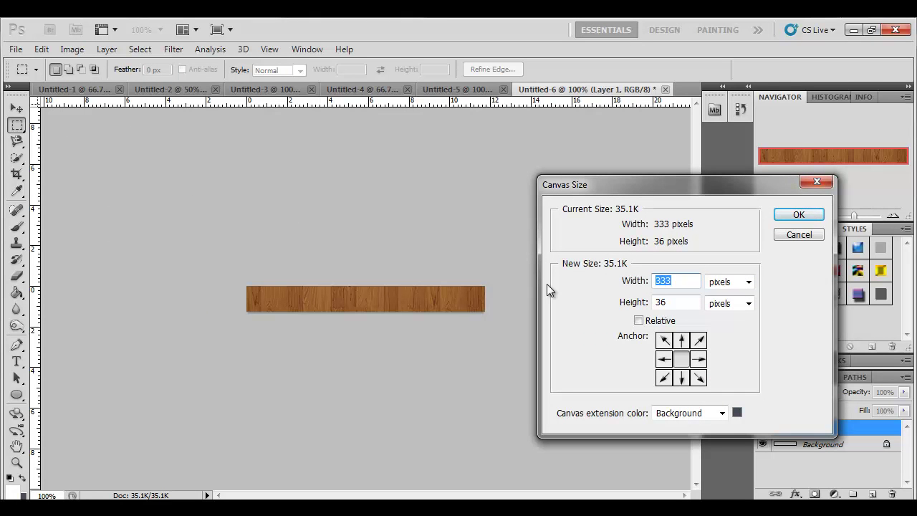
{"action": "type", "text": "700"}
{"action": "key", "text": "Return"}
Step: Place the wood strip and two duplicates end to end to cover the full width of the canvas
{"action": "key", "text": "v"}
{"action": "left_click_drag", "start_coordinate": [421, 299], "coordinate": [391, 305]}
{"action": "left_click", "coordinate": [328, 297], "text": "shift"}
{"action": "left_click", "coordinate": [287, 297], "text": "shift"}
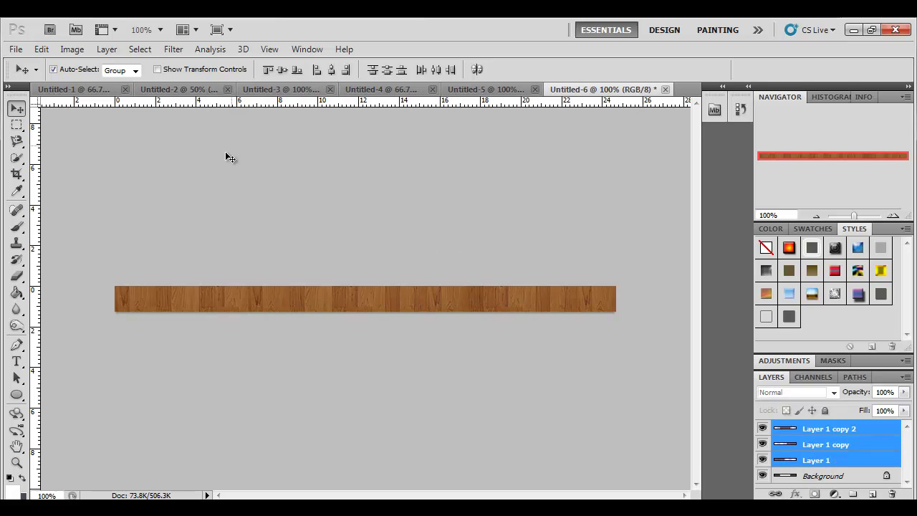
Step: Copy the selected vertical plank from the original wood texture and paste it into the 700-pixel-wide strip document
{"action": "left_click", "coordinate": [477, 89]}
{"action": "left_click", "coordinate": [397, 89]}
{"action": "left_click", "coordinate": [258, 89]}
{"action": "left_click", "coordinate": [172, 89]}
{"action": "left_click", "coordinate": [77, 88]}
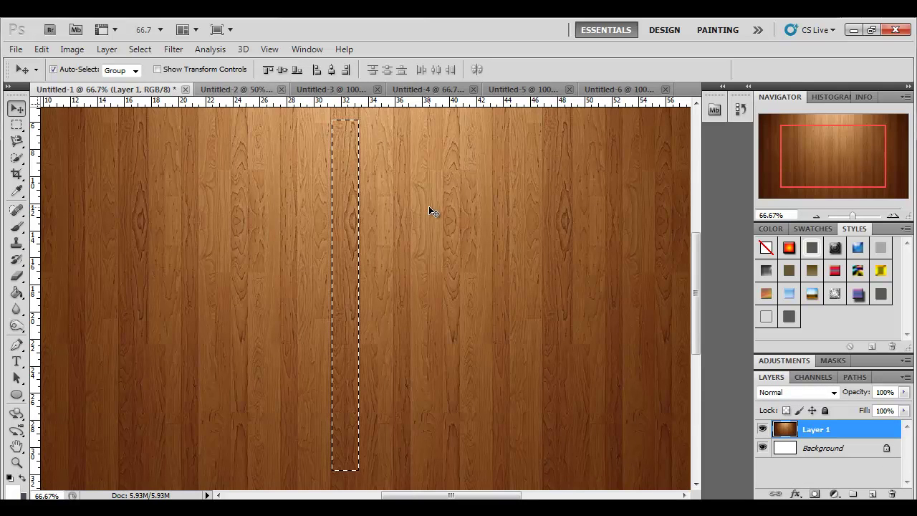
{"action": "key", "text": "ctrl+c"}
{"action": "left_click", "coordinate": [637, 89]}
{"action": "key", "text": "ctrl+v"}
Step: Rotate the pasted plank 90 degrees and position it to cover the whole strip canvas
{"action": "key", "text": "ctrl+t"}
{"action": "left_click_drag", "start_coordinate": [500, 226], "coordinate": [574, 454]}
{"action": "left_click_drag", "start_coordinate": [521, 436], "coordinate": [454, 212]}
{"action": "left_click_drag", "start_coordinate": [541, 155], "coordinate": [647, 366]}
{"action": "left_click_drag", "start_coordinate": [495, 336], "coordinate": [542, 304]}
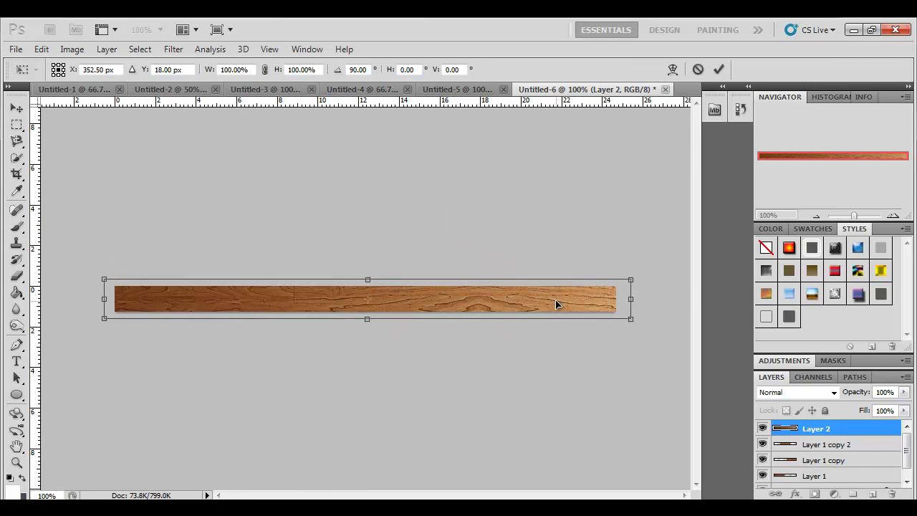
{"action": "key", "text": "Return"}
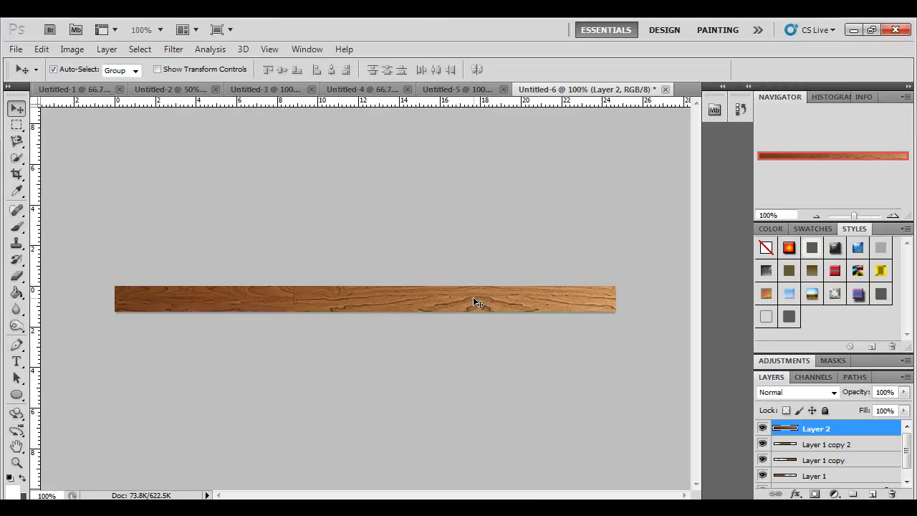
Step: Save the strip document as a PNG file named T004 in the after folder
{"action": "key", "text": "ctrl+s"}
{"action": "left_click", "coordinate": [508, 312]}
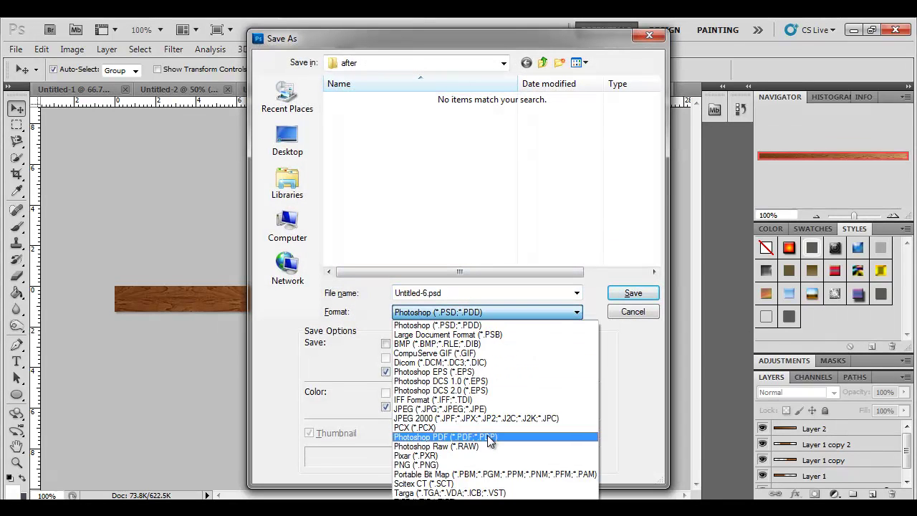
{"action": "left_click", "coordinate": [482, 460]}
{"action": "left_click", "coordinate": [474, 312]}
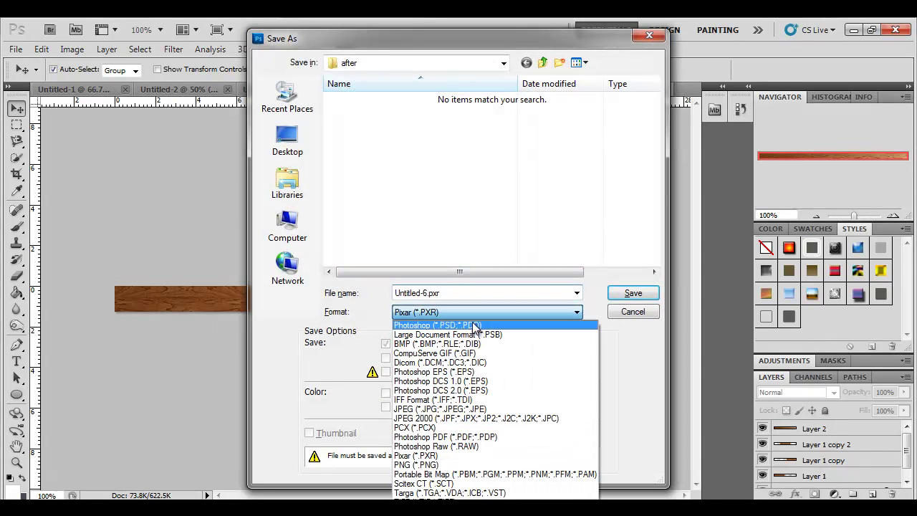
{"action": "left_click", "coordinate": [473, 470]}
{"action": "double_click", "coordinate": [455, 291]}
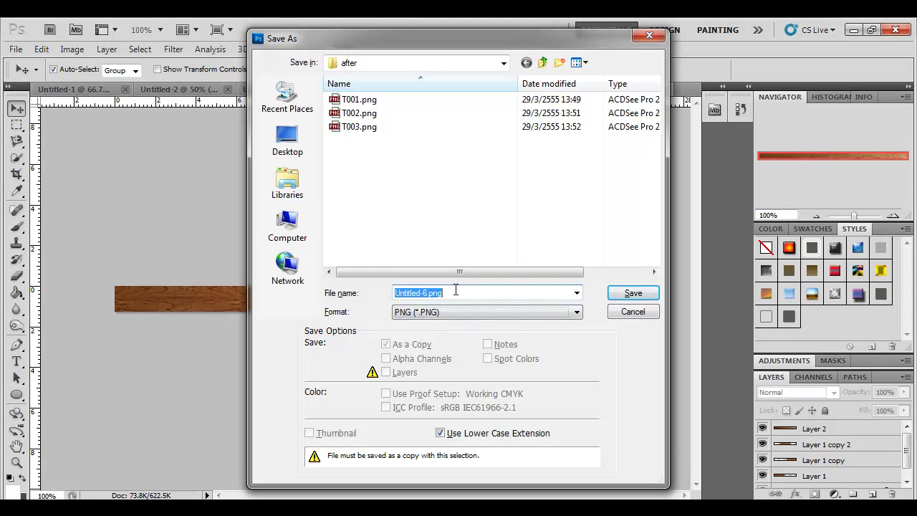
{"action": "type", "text": "T004"}
{"action": "key", "text": "Return"}
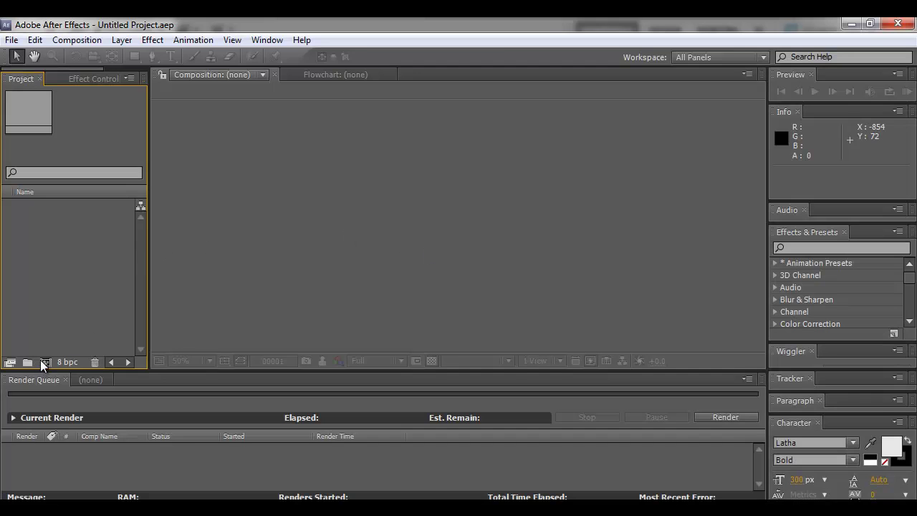
Step: In After Effects, create a 1280 x 720, 25 fps composition of 200 frames and switch the time display from frames to timecode
{"action": "left_click", "coordinate": [44, 361]}
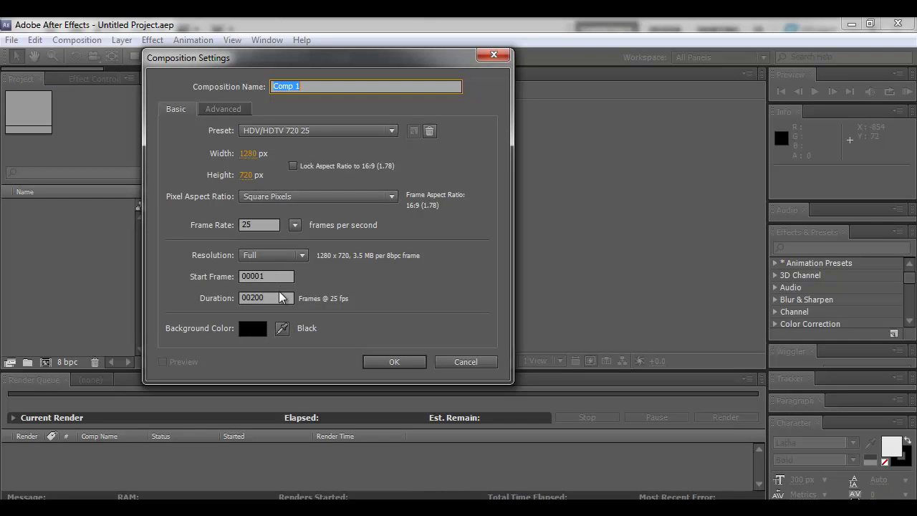
{"action": "left_click", "coordinate": [450, 360]}
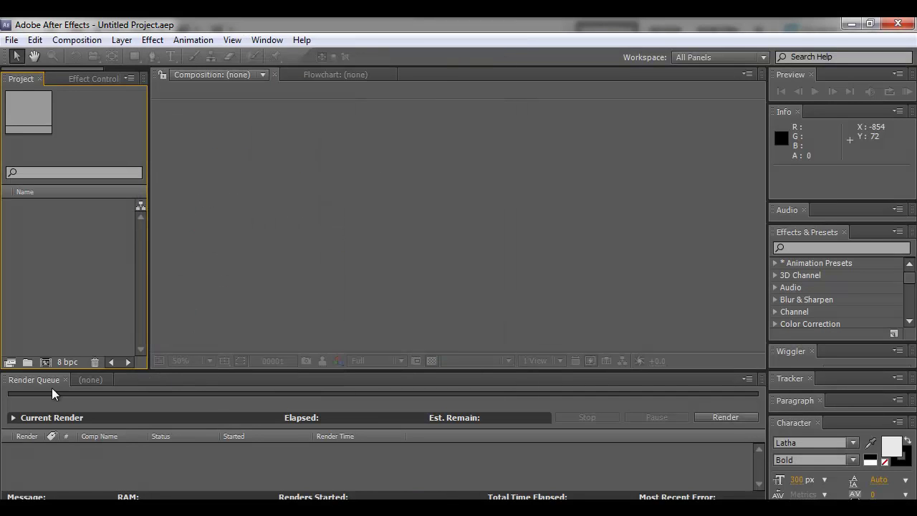
{"action": "left_click", "coordinate": [90, 380]}
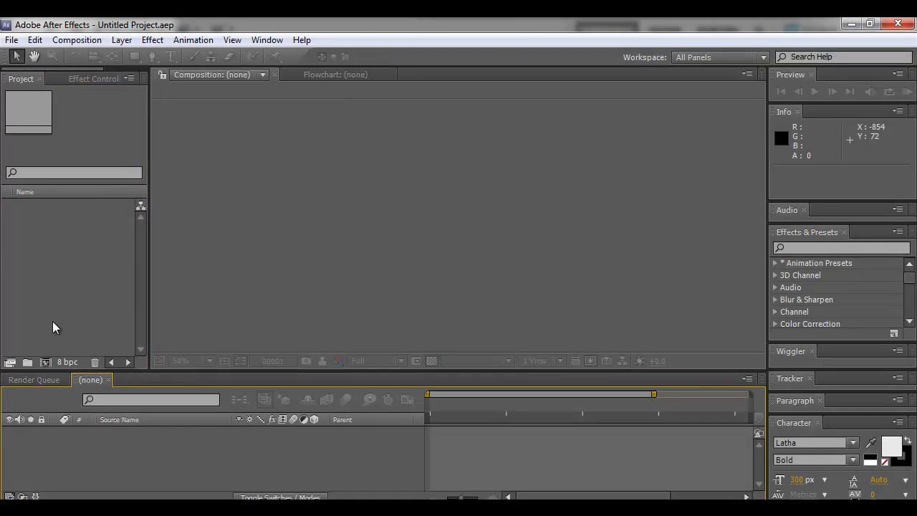
{"action": "left_click", "coordinate": [45, 361]}
{"action": "left_click", "coordinate": [399, 361]}
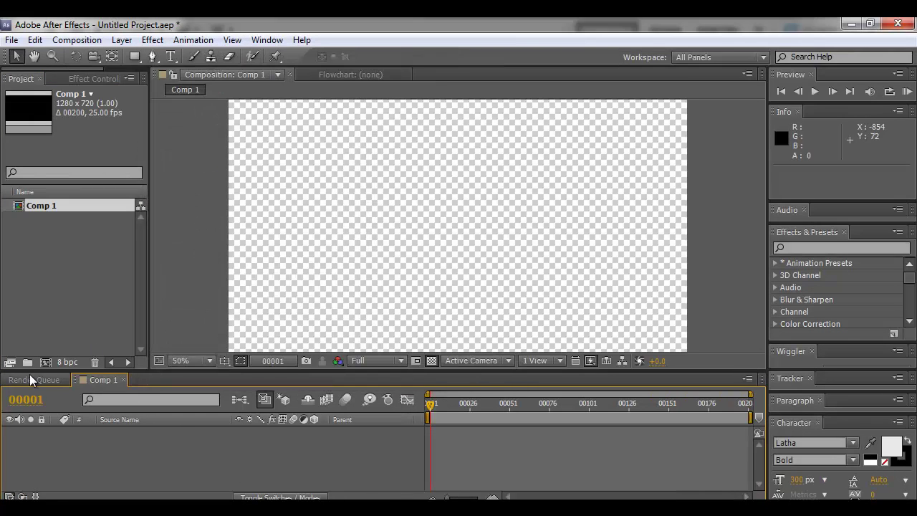
{"action": "left_click", "coordinate": [28, 401], "text": "ctrl"}
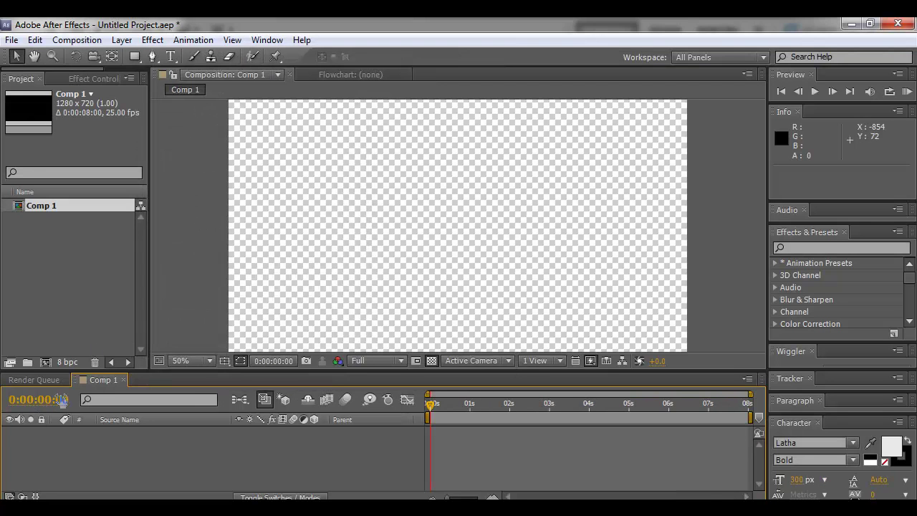
Step: Delete the composition and create a new 1280 x 720, 25 fps one with a duration of 0:00:10:00
{"action": "left_click", "coordinate": [123, 379]}
{"action": "left_click", "coordinate": [31, 208]}
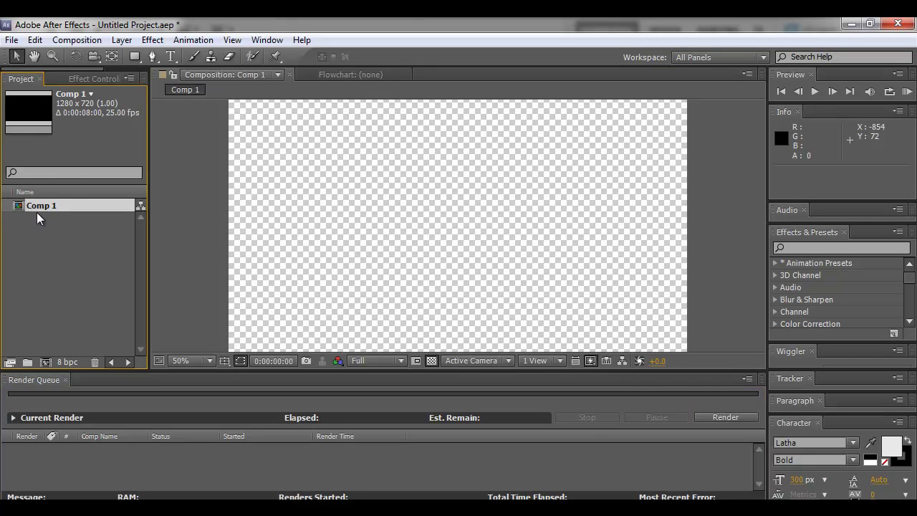
{"action": "key", "text": "Delete"}
{"action": "left_click", "coordinate": [47, 361]}
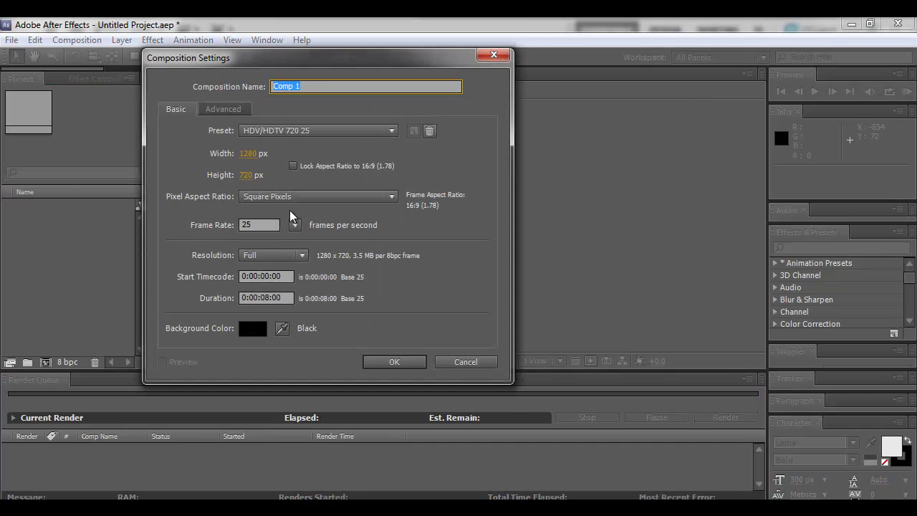
{"action": "left_click", "coordinate": [285, 300]}
{"action": "type", "text": "10.0"}
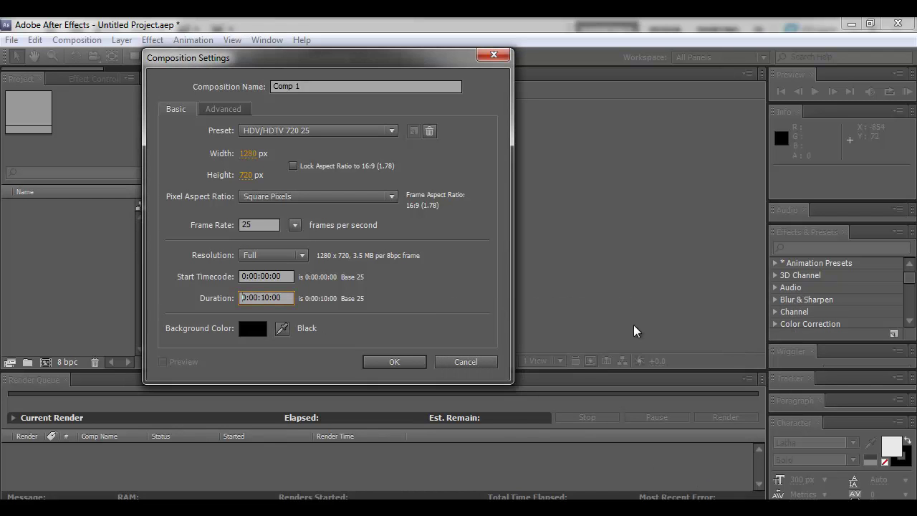
{"action": "left_click", "coordinate": [405, 361]}
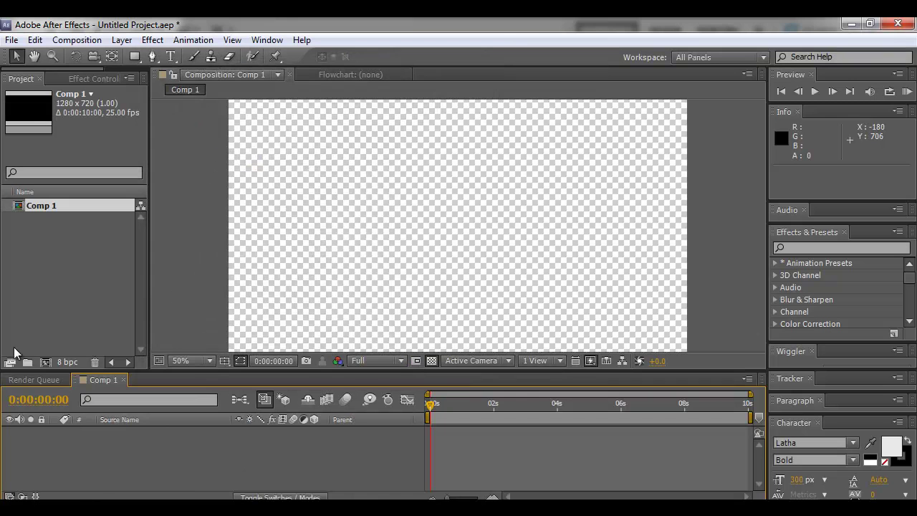
Step: Import T001.png to T004.png from the after folder on the Desktop and add all four to the Comp 1 timeline
{"action": "right_click", "coordinate": [40, 314]}
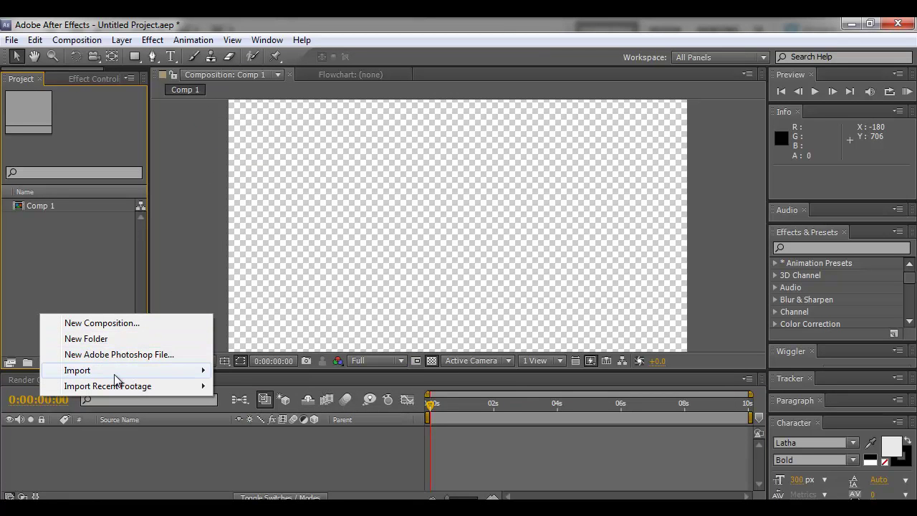
{"action": "mouse_move", "coordinate": [117, 371]}
{"action": "left_click", "coordinate": [287, 368]}
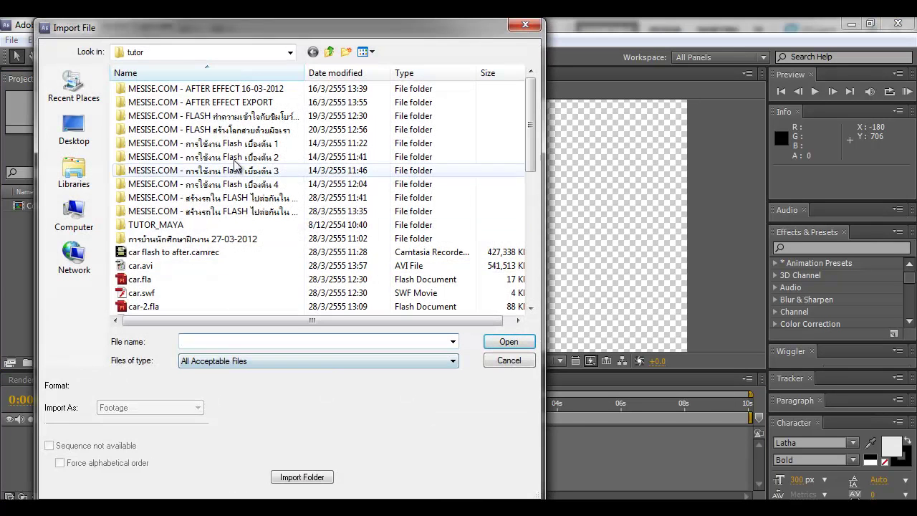
{"action": "left_click", "coordinate": [75, 129]}
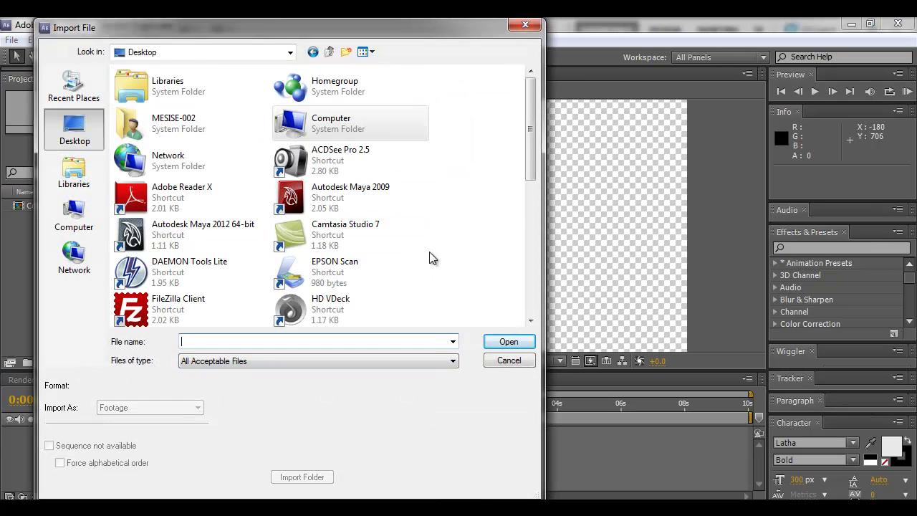
{"action": "scroll", "coordinate": [433, 260], "scroll_direction": "down", "scroll_amount": 5}
{"action": "left_click", "coordinate": [163, 198]}
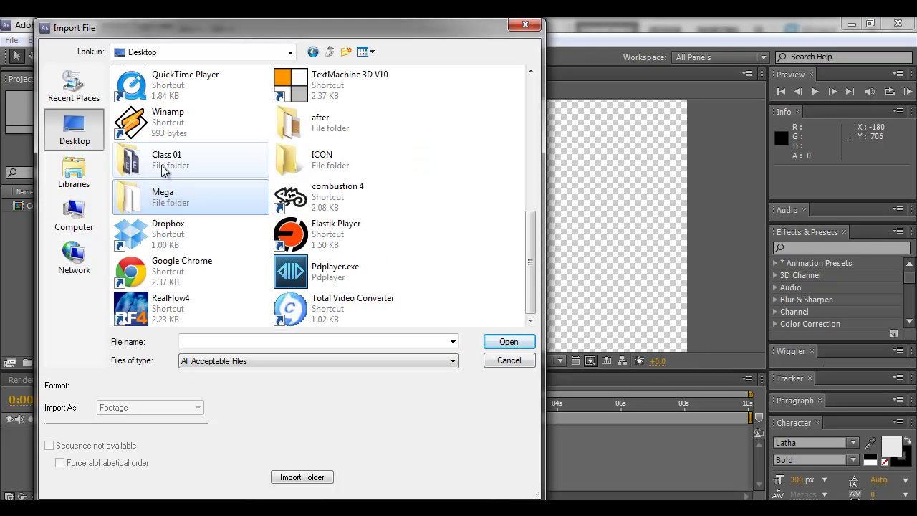
{"action": "double_click", "coordinate": [299, 132]}
{"action": "left_click_drag", "start_coordinate": [401, 227], "coordinate": [168, 111]}
{"action": "left_click", "coordinate": [496, 341]}
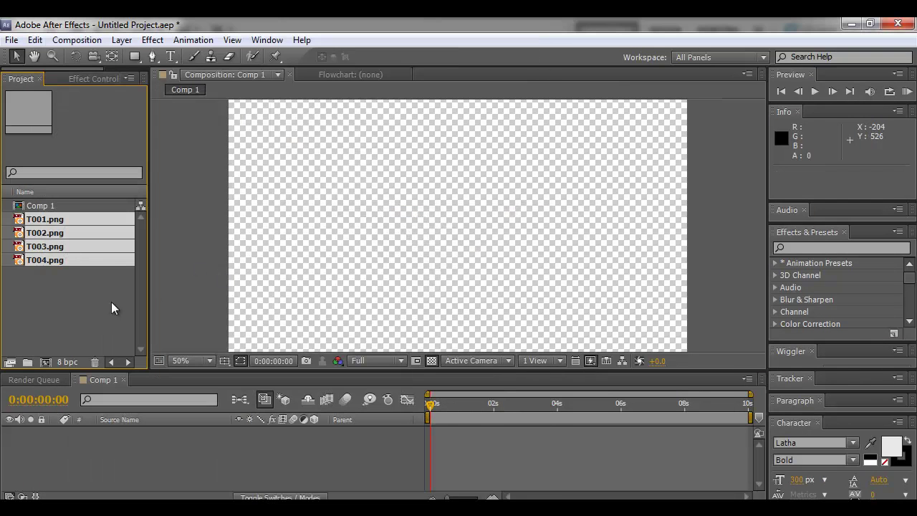
{"action": "left_click_drag", "start_coordinate": [38, 261], "coordinate": [128, 462]}
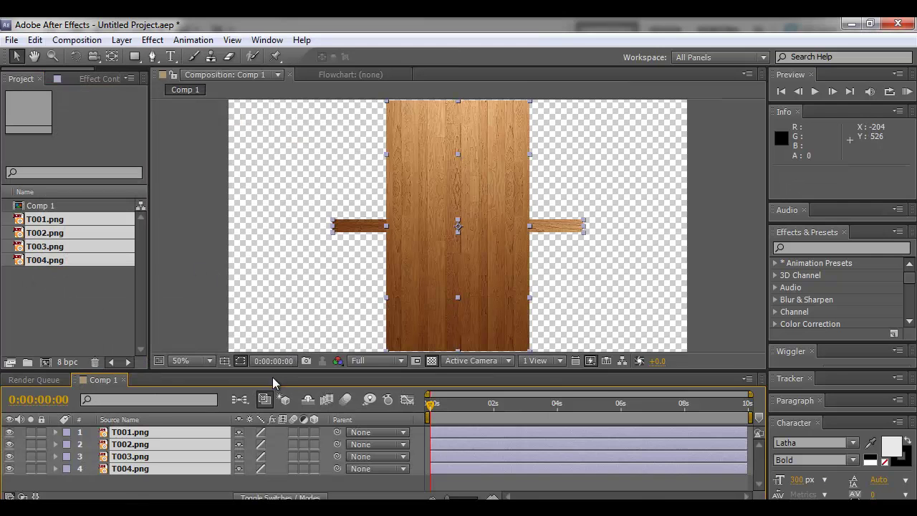
{"action": "left_click_drag", "start_coordinate": [274, 369], "coordinate": [276, 343]}
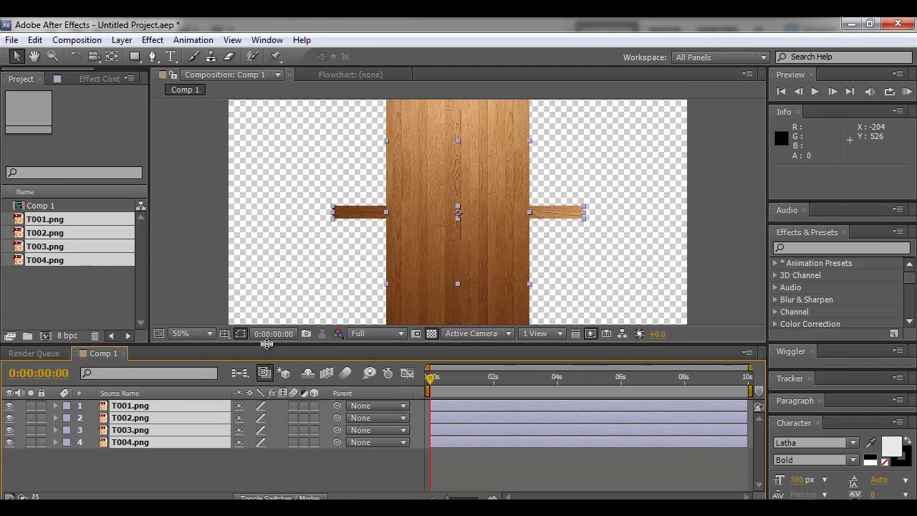
{"action": "left_click", "coordinate": [324, 469]}
{"action": "right_click", "coordinate": [323, 469]}
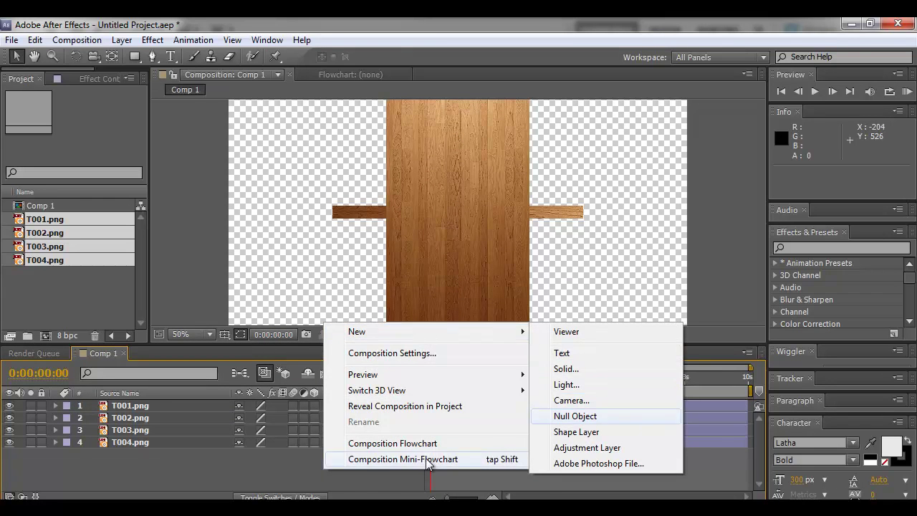
{"action": "left_click", "coordinate": [236, 471]}
{"action": "right_click", "coordinate": [703, 151]}
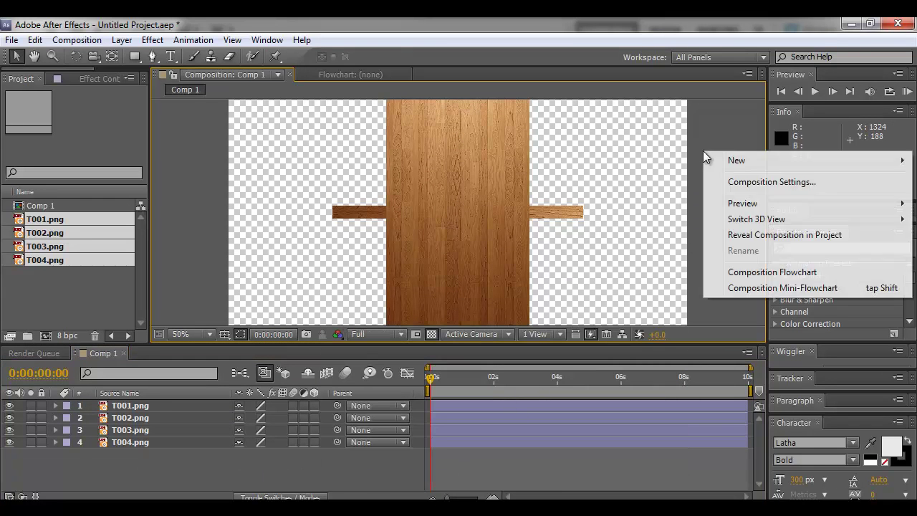
{"action": "right_click", "coordinate": [166, 138]}
{"action": "left_click", "coordinate": [178, 318]}
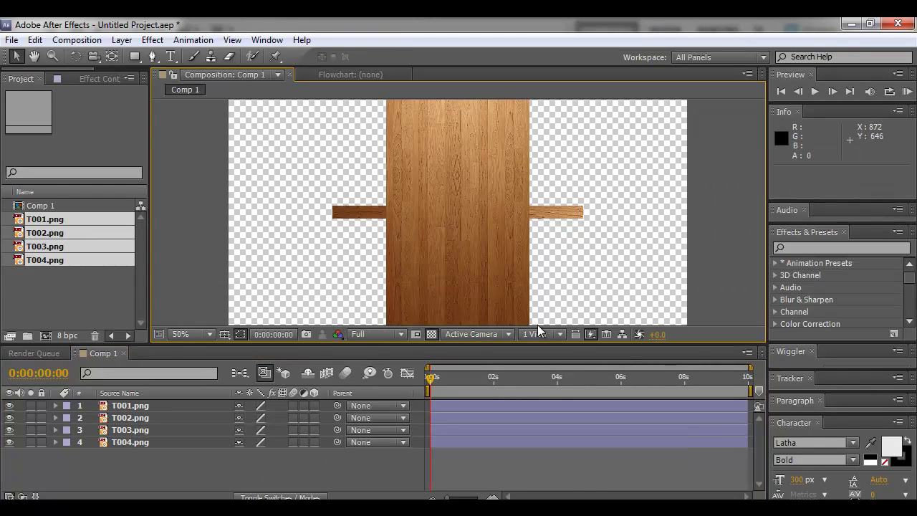
Step: Add a two-node camera with the 35mm preset to Comp 1
{"action": "right_click", "coordinate": [199, 461]}
{"action": "mouse_move", "coordinate": [290, 320]}
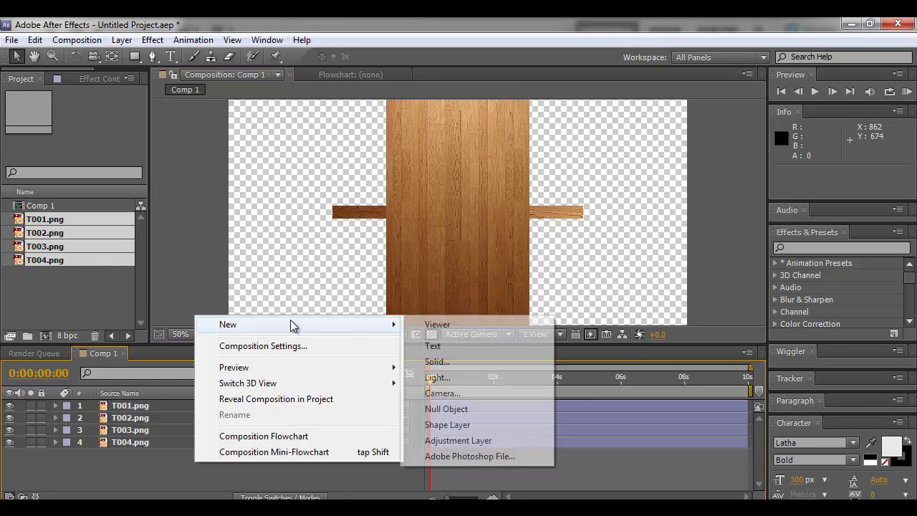
{"action": "left_click", "coordinate": [464, 394]}
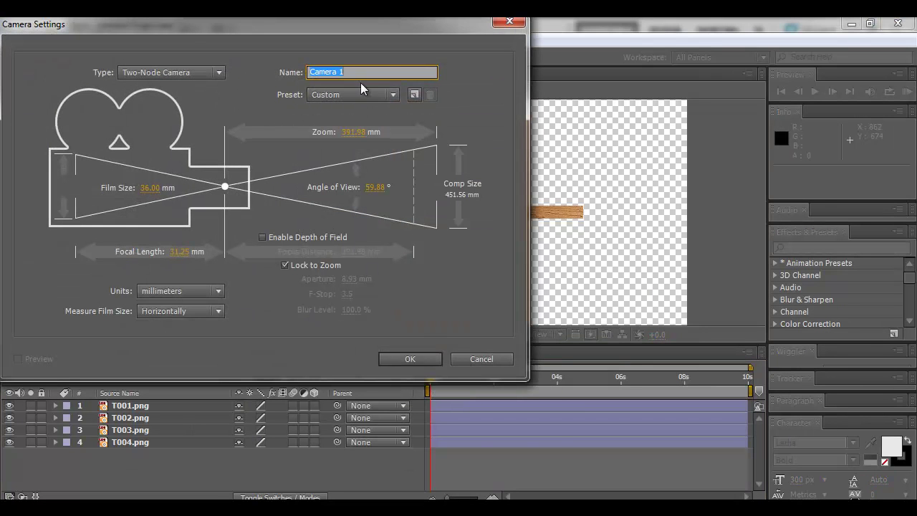
{"action": "left_click", "coordinate": [214, 72]}
{"action": "left_click", "coordinate": [210, 73]}
{"action": "left_click", "coordinate": [352, 95]}
{"action": "left_click", "coordinate": [362, 195]}
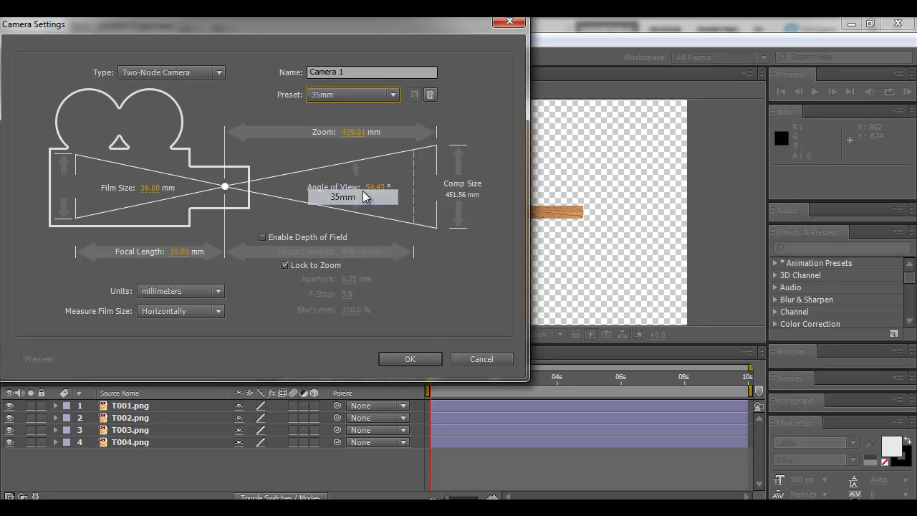
{"action": "left_click", "coordinate": [413, 361]}
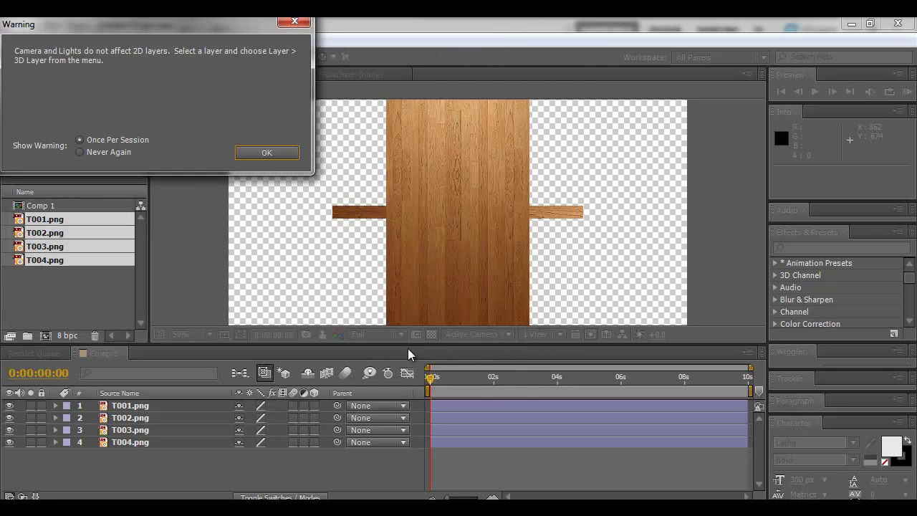
{"action": "left_click", "coordinate": [265, 154]}
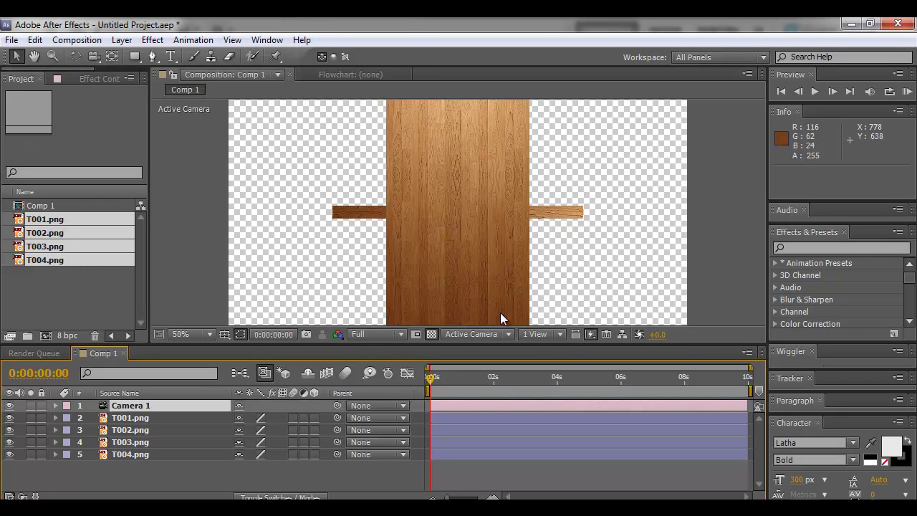
Step: Make the T001.png to T004.png layers 3D and keep the layer switches displayed in the timeline
{"action": "left_click", "coordinate": [574, 284]}
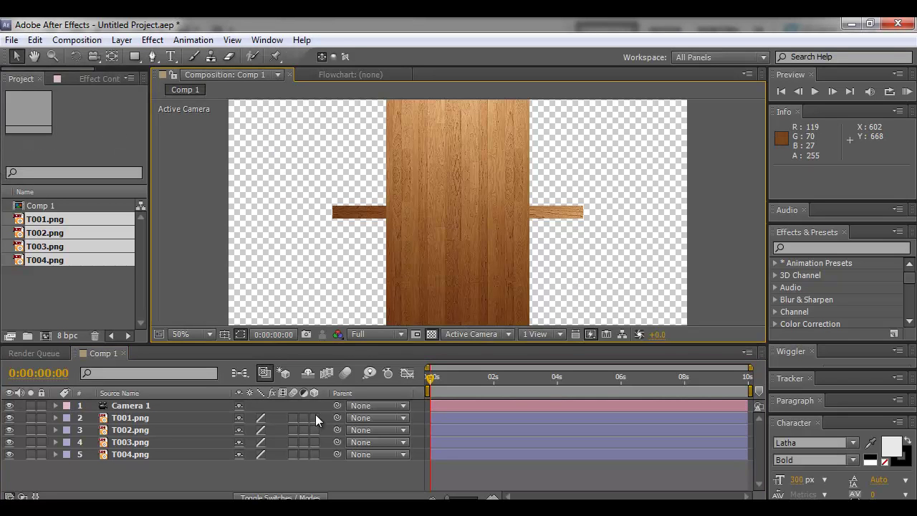
{"action": "left_click_drag", "start_coordinate": [315, 417], "coordinate": [320, 466]}
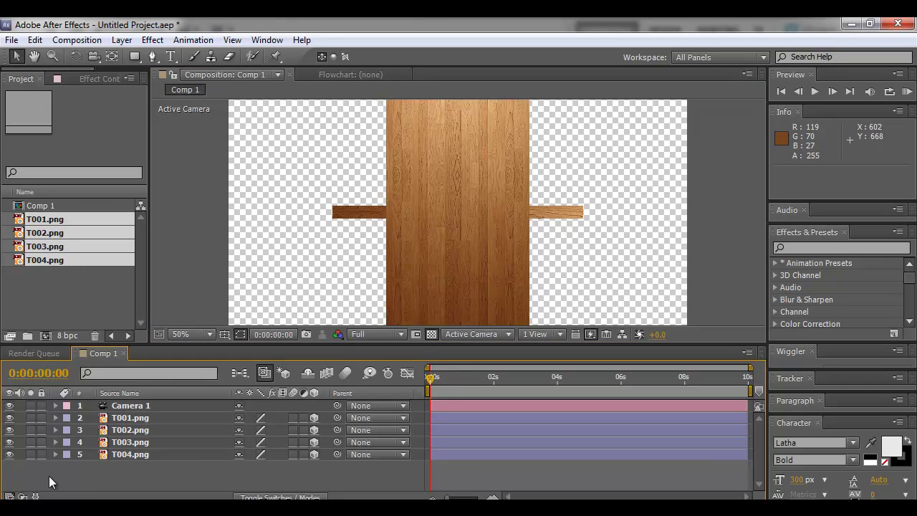
{"action": "key", "text": "F4"}
{"action": "key", "text": "F4"}
{"action": "key", "text": "F4"}
{"action": "key", "text": "F4"}
{"action": "key", "text": "F4"}
{"action": "key", "text": "F4"}
{"action": "key", "text": "F4"}
{"action": "key", "text": "F4"}
{"action": "key", "text": "F4"}
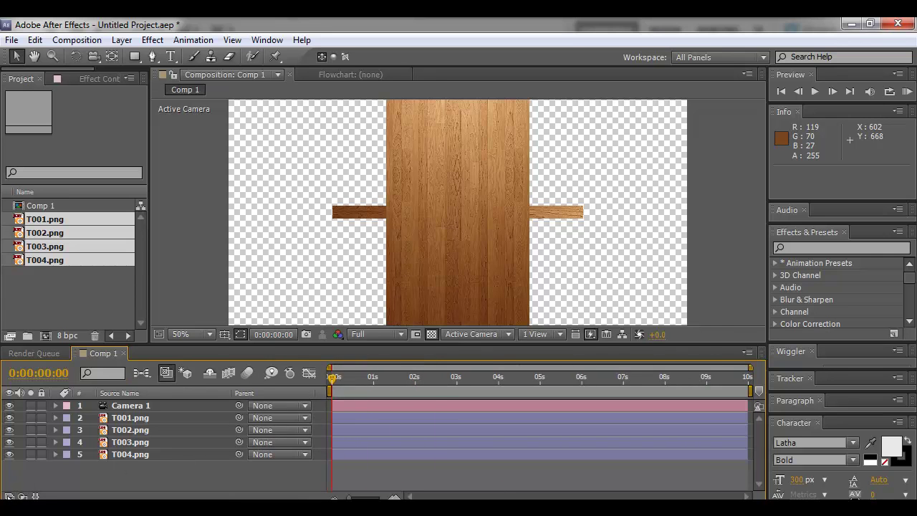
{"action": "key", "text": "F4"}
Step: Lay the T001.png tabletop flat by rotating it and setting its X orientation to 270°
{"action": "key", "text": "c"}
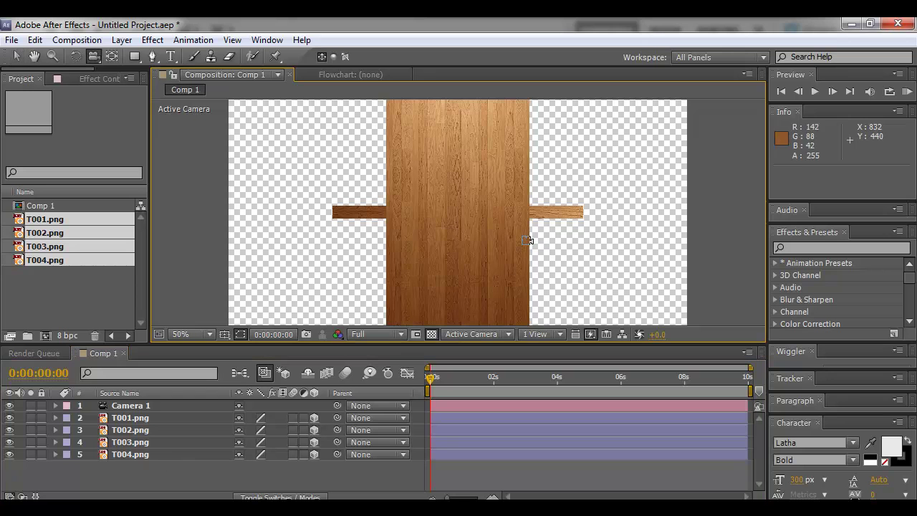
{"action": "left_click_drag", "start_coordinate": [549, 241], "coordinate": [453, 259]}
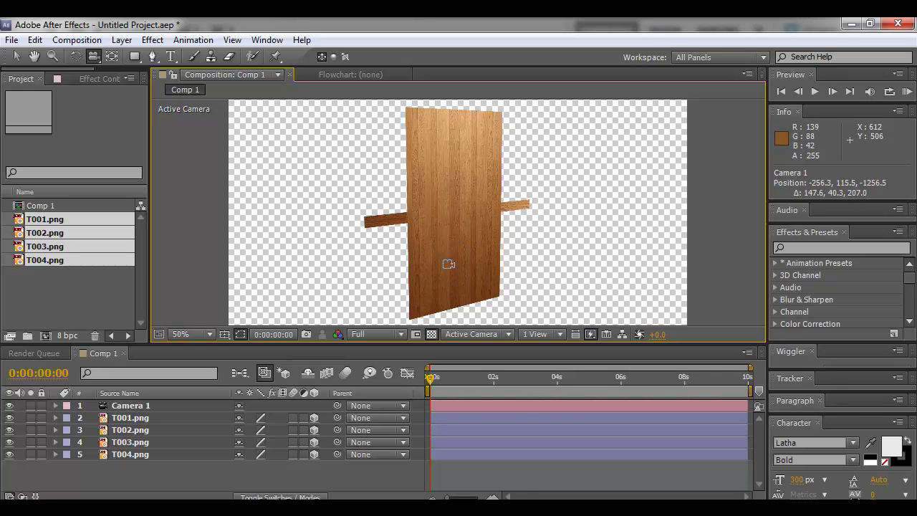
{"action": "key", "text": "v"}
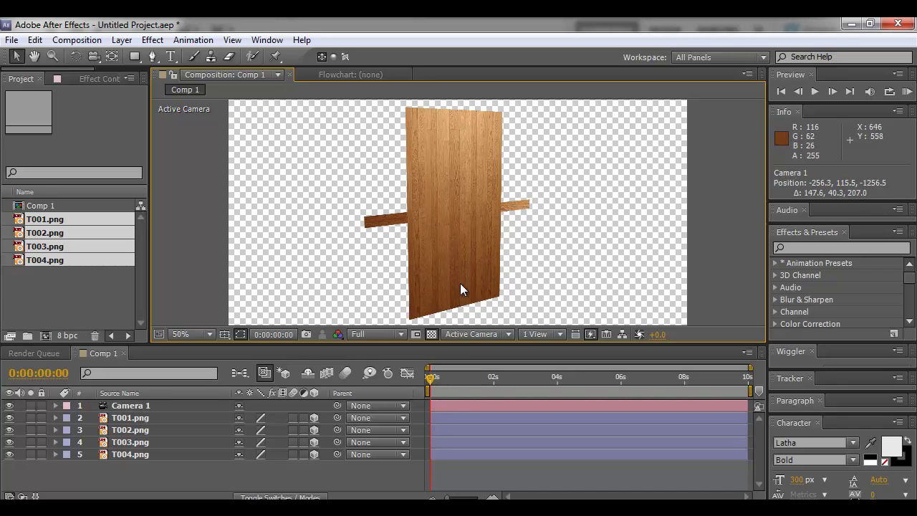
{"action": "left_click", "coordinate": [457, 286]}
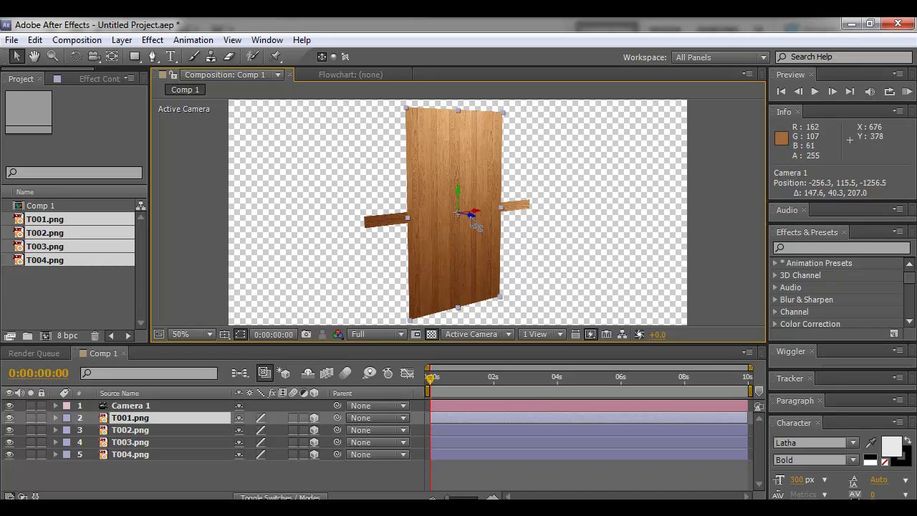
{"action": "left_click_drag", "start_coordinate": [540, 208], "coordinate": [475, 182]}
{"action": "key", "text": "w"}
{"action": "key", "text": "r"}
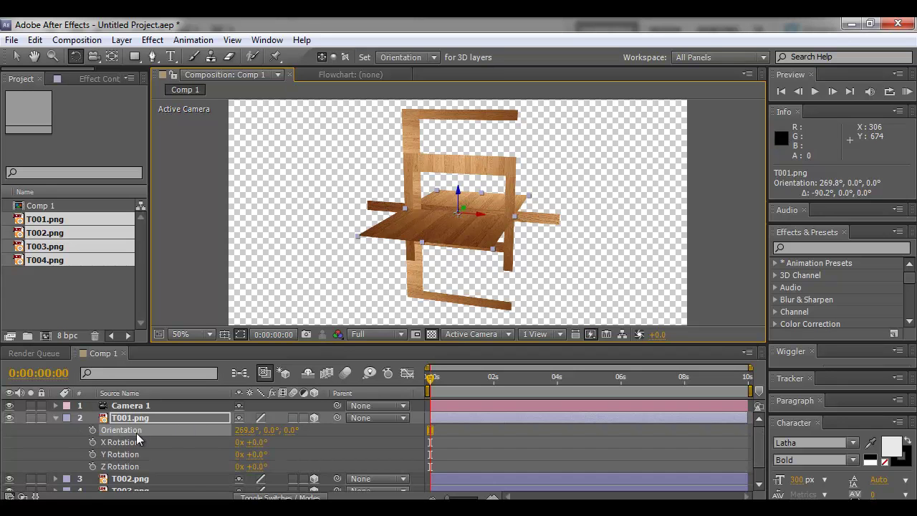
{"action": "left_click", "coordinate": [246, 430]}
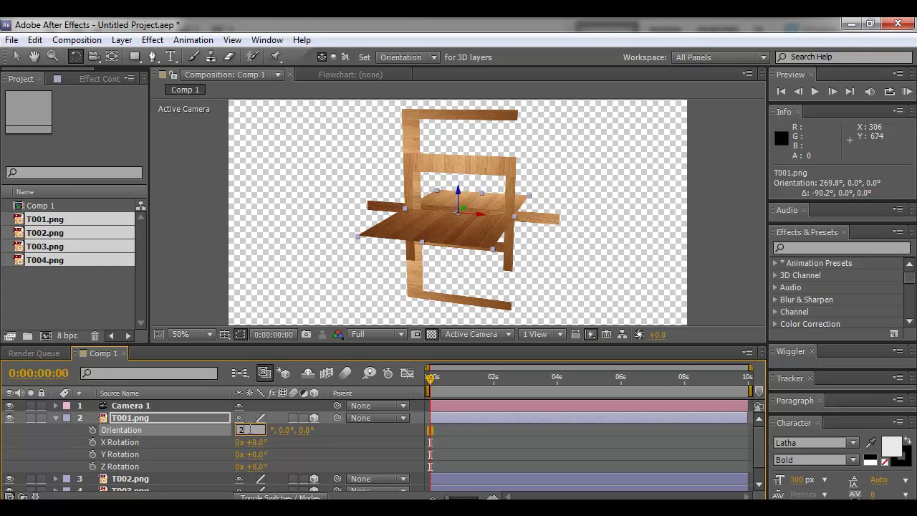
{"action": "type", "text": "270"}
{"action": "key", "text": "Return"}
Step: Move the T002.png leg frame to the near short edge of the tabletop, at about 640, 561, -352
{"action": "key", "text": "c"}
{"action": "left_click_drag", "start_coordinate": [526, 231], "coordinate": [501, 214]}
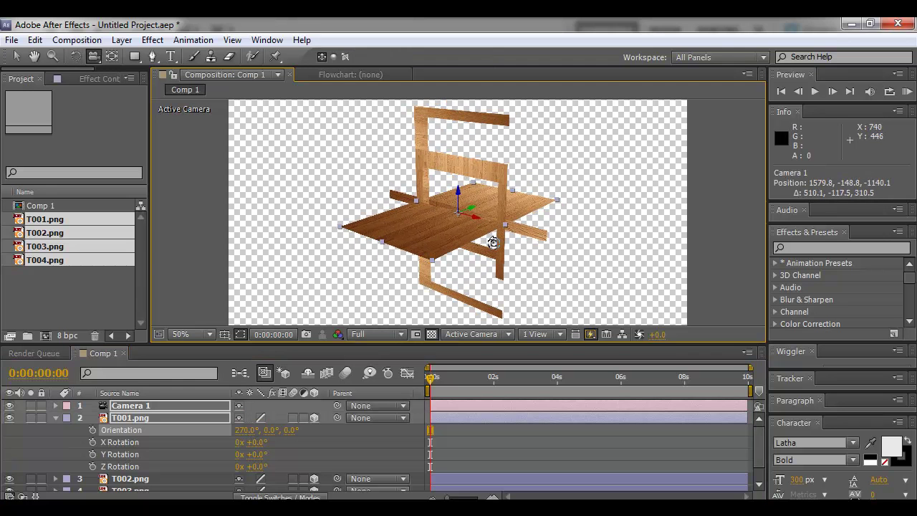
{"action": "key", "text": "v"}
{"action": "left_click", "coordinate": [492, 177]}
{"action": "left_click_drag", "start_coordinate": [444, 220], "coordinate": [326, 267]}
{"action": "left_click_drag", "start_coordinate": [385, 228], "coordinate": [463, 217]}
{"action": "key", "text": "c"}
{"action": "scroll", "coordinate": [631, 245], "scroll_direction": "up", "scroll_amount": 5}
{"action": "left_click_drag", "start_coordinate": [630, 245], "coordinate": [368, 305]}
{"action": "key", "text": "v"}
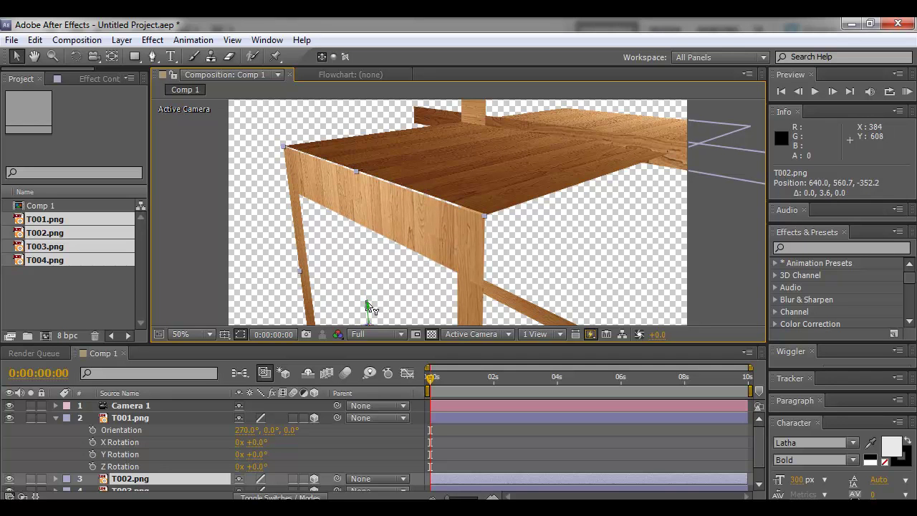
Step: Fine-tune T002.png against the tabletop's edge, using the Top view, to position 640, 558.7, -350
{"action": "key", "text": "c"}
{"action": "left_click_drag", "start_coordinate": [422, 263], "coordinate": [489, 227]}
{"action": "key", "text": "v"}
{"action": "key", "text": "c"}
{"action": "left_click", "coordinate": [476, 334]}
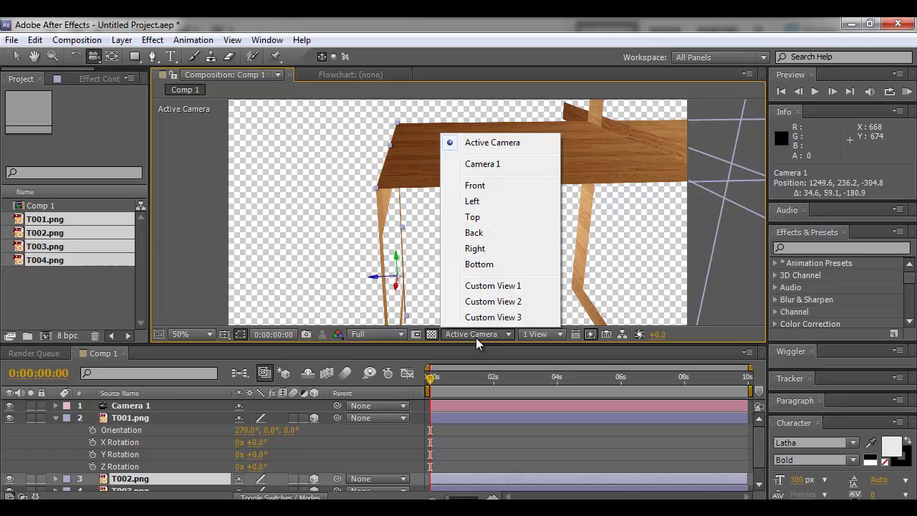
{"action": "left_click", "coordinate": [475, 217]}
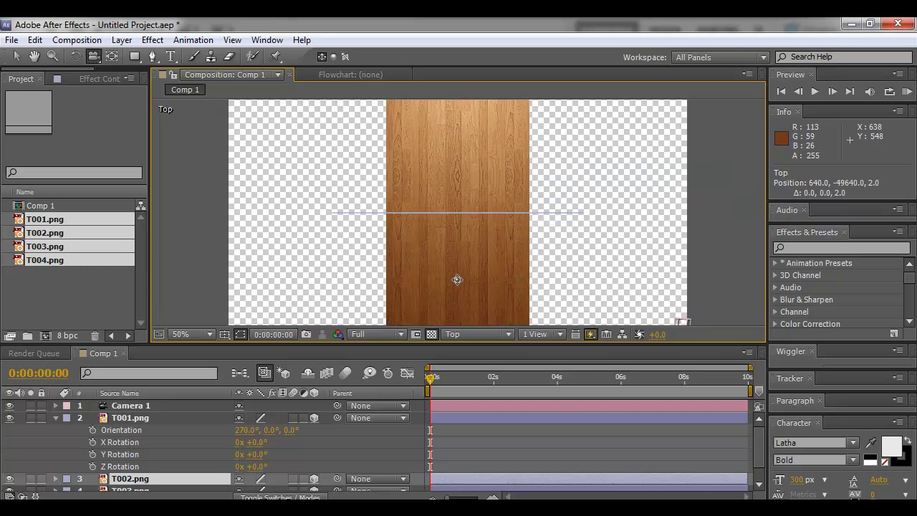
{"action": "left_click_drag", "start_coordinate": [666, 191], "coordinate": [429, 256]}
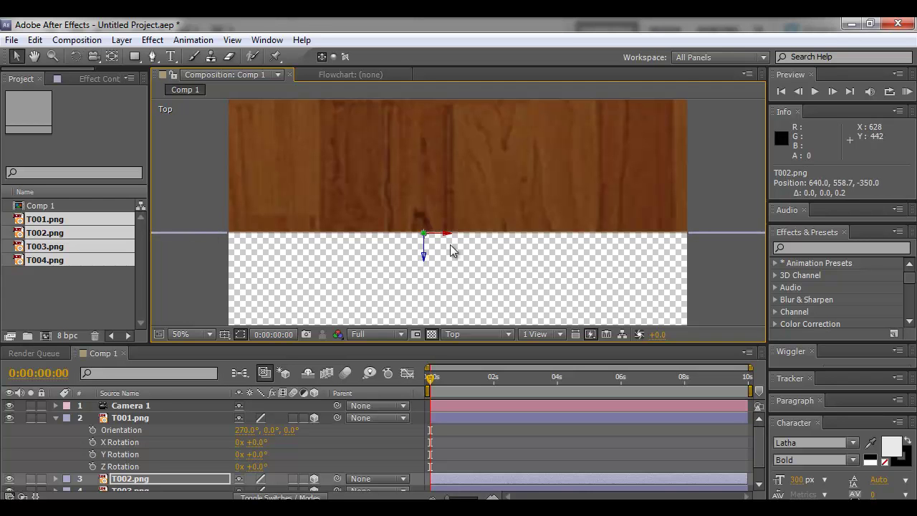
{"action": "left_click_drag", "start_coordinate": [512, 241], "coordinate": [447, 244]}
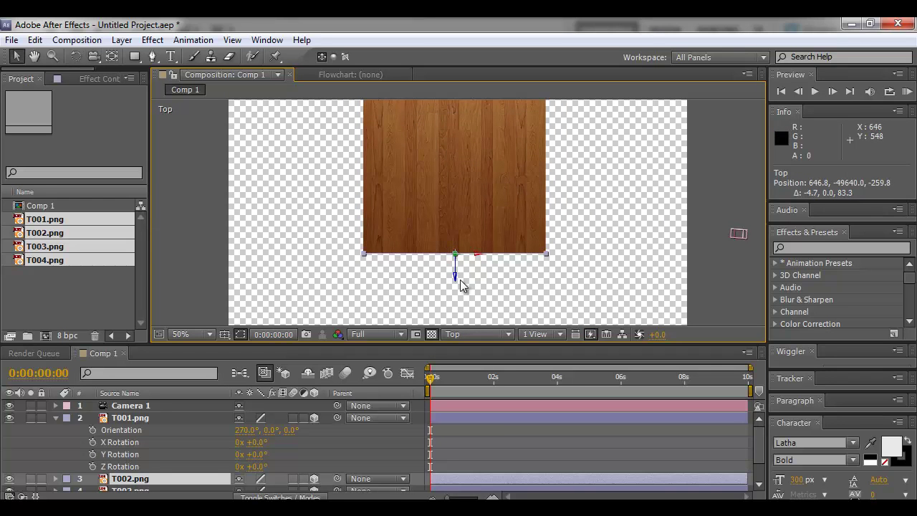
Step: Duplicate T002.png and move the copy along Z to the opposite short edge of the tabletop
{"action": "left_click_drag", "start_coordinate": [486, 154], "coordinate": [465, 291]}
{"action": "key", "text": "c"}
{"action": "left_click_drag", "start_coordinate": [466, 127], "coordinate": [485, 131]}
{"action": "key", "text": "v"}
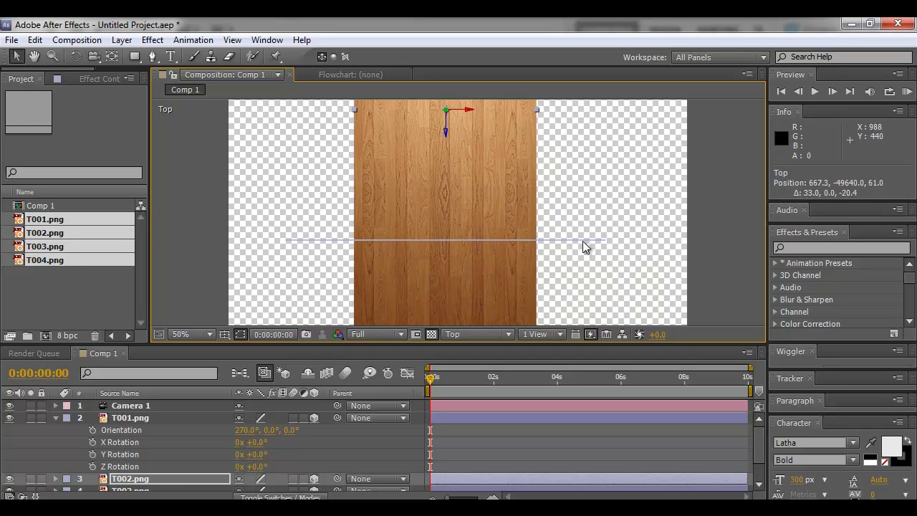
{"action": "key", "text": "space"}
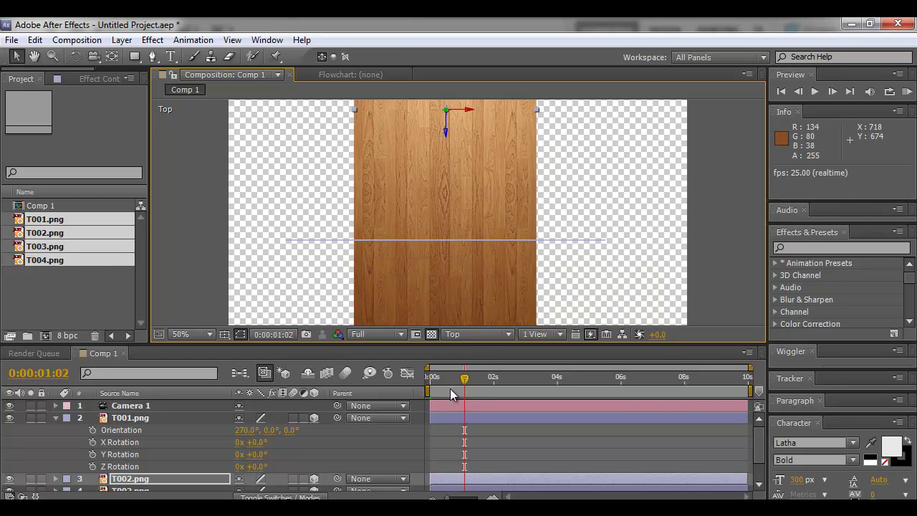
Step: Align the copied T002.png leg frame with the tabletop's far edge in Custom View 1
{"action": "left_click", "coordinate": [477, 334]}
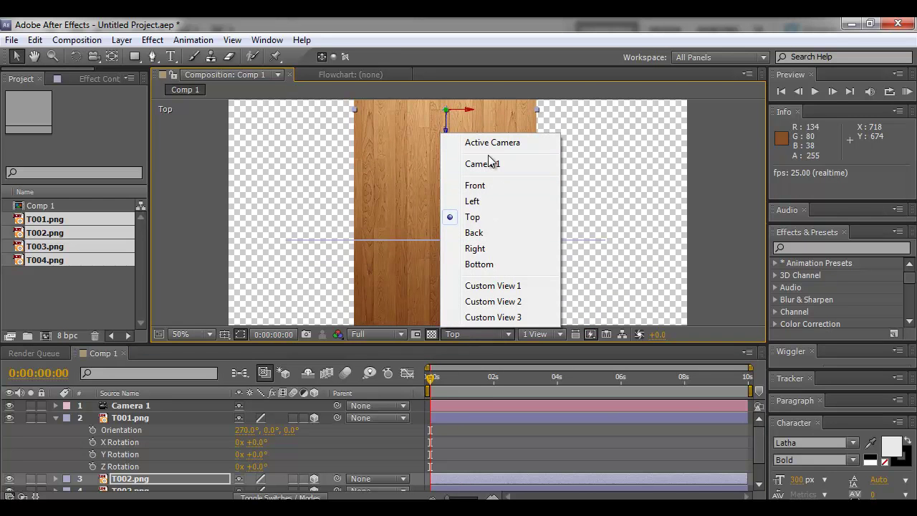
{"action": "left_click", "coordinate": [500, 285]}
{"action": "key", "text": "c"}
{"action": "left_click_drag", "start_coordinate": [483, 230], "coordinate": [473, 279]}
{"action": "key", "text": "v"}
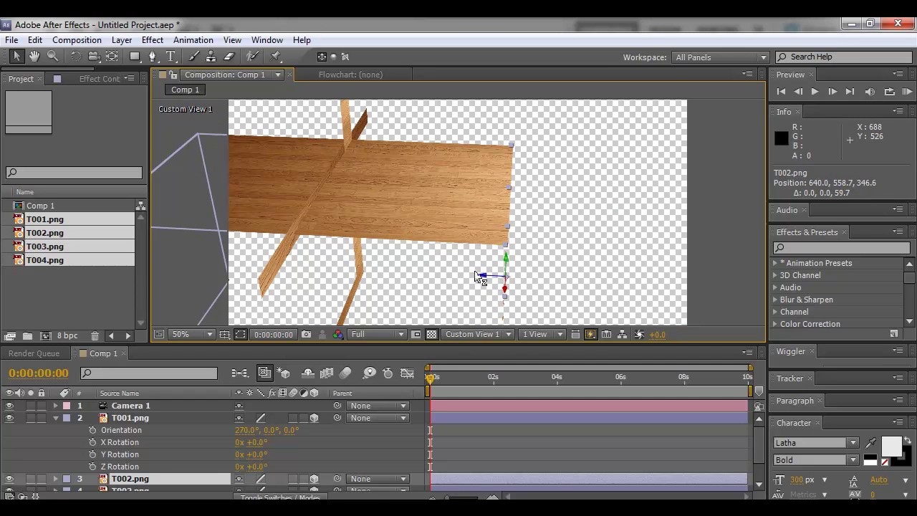
{"action": "key", "text": "c"}
{"action": "left_click_drag", "start_coordinate": [475, 276], "coordinate": [491, 213]}
{"action": "key", "text": "v"}
{"action": "left_click_drag", "start_coordinate": [485, 282], "coordinate": [487, 280]}
Step: Try to reposition T003.png by moving it down and sideways, and undo both moves
{"action": "key", "text": "c"}
{"action": "left_click_drag", "start_coordinate": [435, 230], "coordinate": [479, 226]}
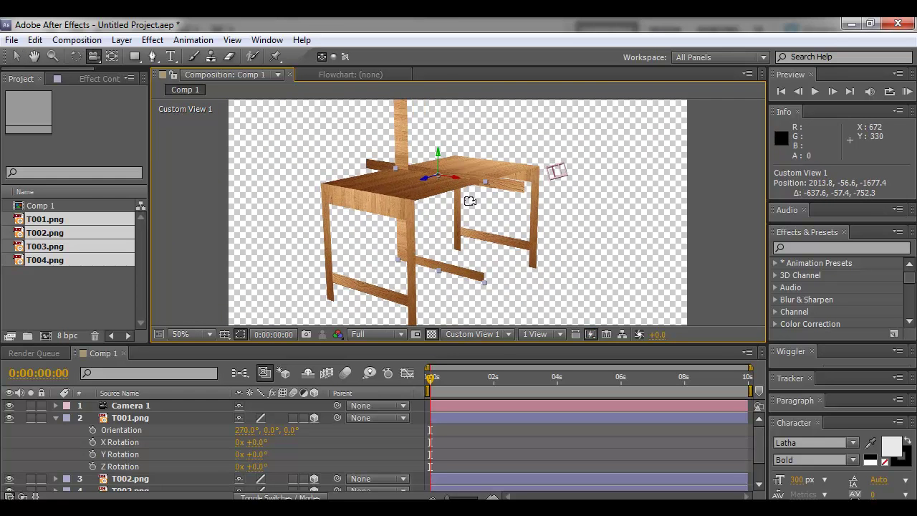
{"action": "left_click_drag", "start_coordinate": [439, 154], "coordinate": [441, 176]}
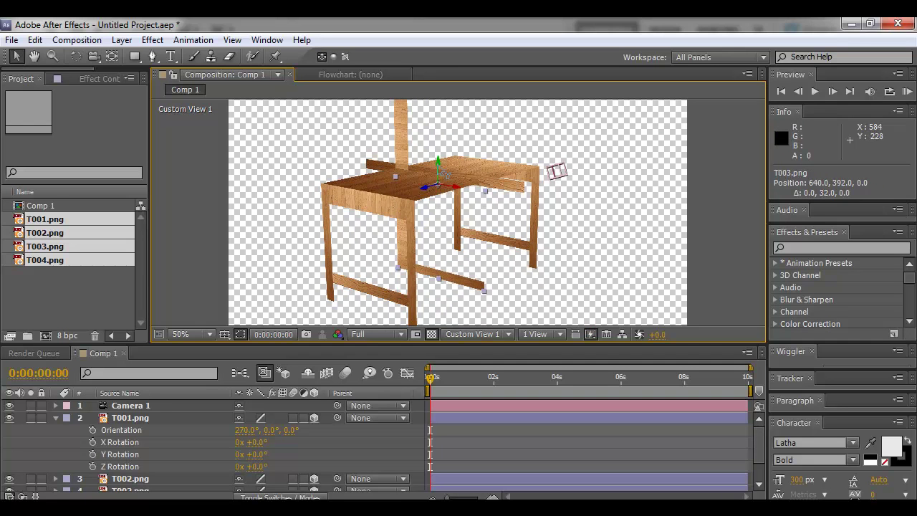
{"action": "key", "text": "ctrl+z"}
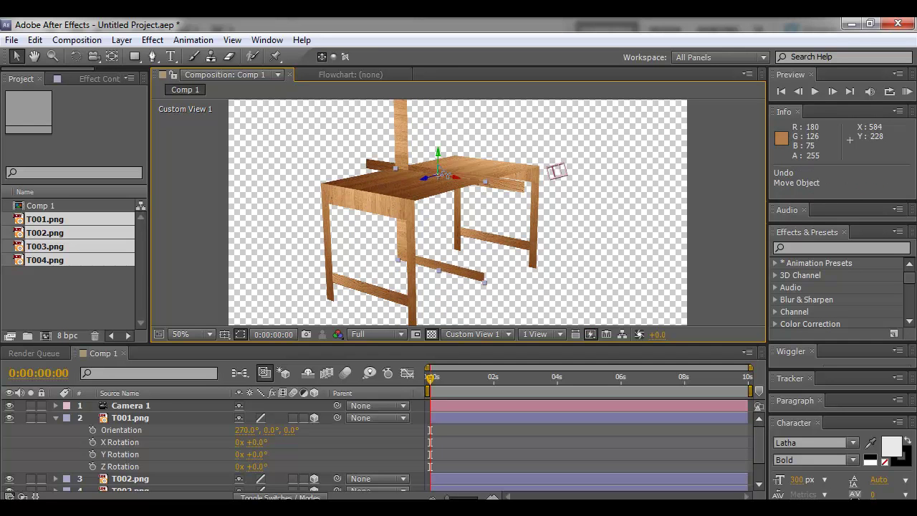
{"action": "left_click", "coordinate": [457, 171]}
{"action": "left_click_drag", "start_coordinate": [435, 183], "coordinate": [405, 183]}
{"action": "key", "text": "ctrl+z"}
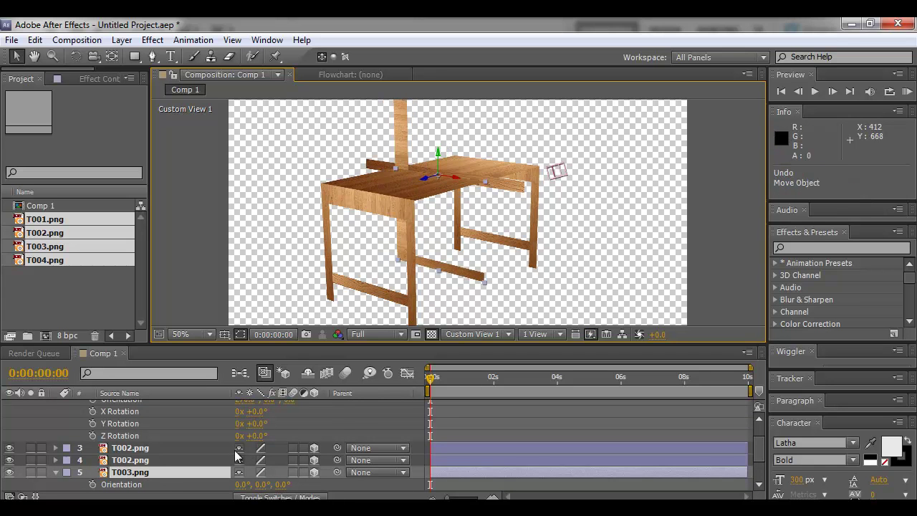
Step: Set the Z orientation of T003.png to 90°
{"action": "scroll", "coordinate": [246, 451], "scroll_direction": "down", "scroll_amount": 1}
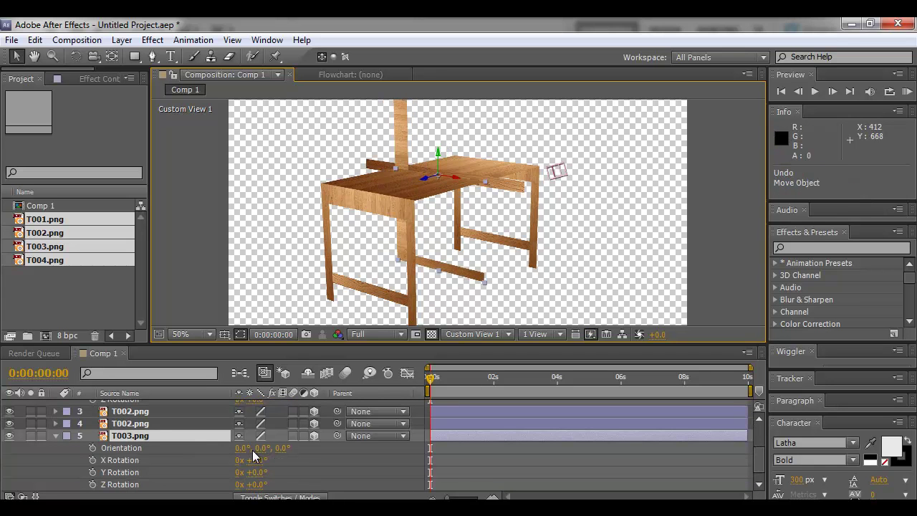
{"action": "left_click", "coordinate": [283, 448]}
{"action": "type", "text": "90"}
{"action": "key", "text": "Return"}
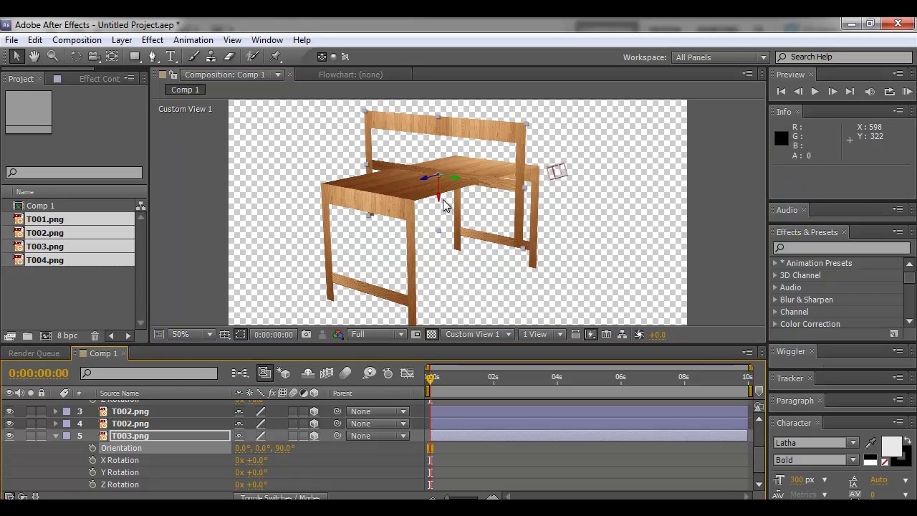
Step: Lower T003.png to Y position 560.7, lining its upper edge up with the tabletop
{"action": "left_click_drag", "start_coordinate": [438, 199], "coordinate": [448, 270]}
{"action": "key", "text": "c"}
{"action": "left_click_drag", "start_coordinate": [486, 178], "coordinate": [378, 262]}
{"action": "key", "text": "v"}
{"action": "left_click_drag", "start_coordinate": [456, 314], "coordinate": [443, 256]}
{"action": "key", "text": "c"}
{"action": "left_click_drag", "start_coordinate": [444, 268], "coordinate": [396, 249]}
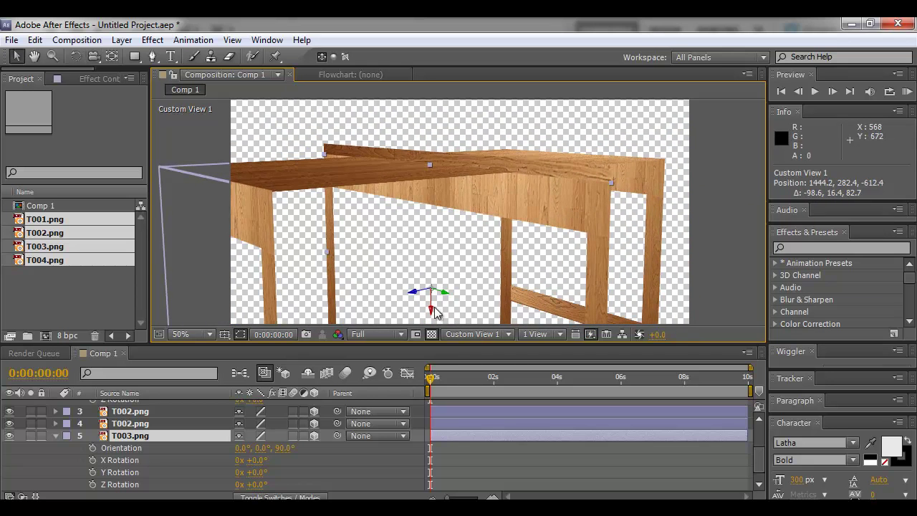
{"action": "left_click_drag", "start_coordinate": [435, 314], "coordinate": [440, 316]}
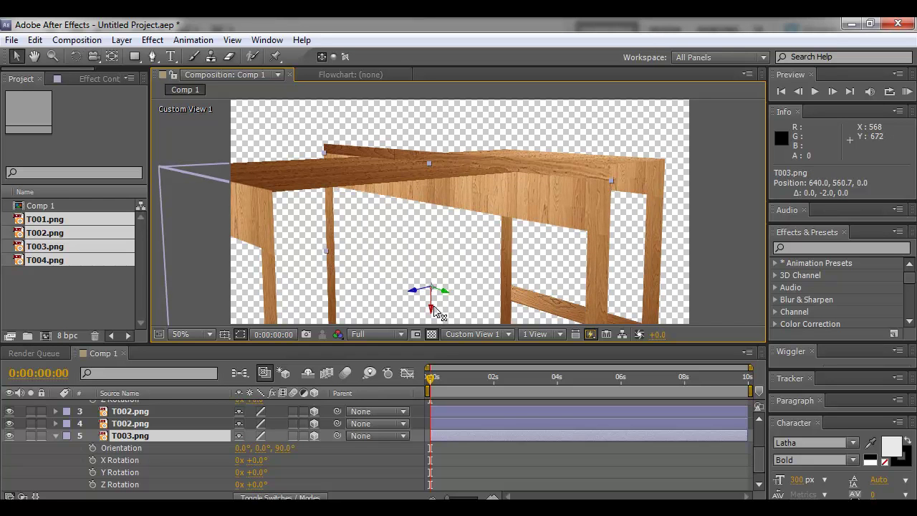
Step: Set the Y orientation of T003.png to 270° and move the panel to one long edge of the tabletop
{"action": "left_click_drag", "start_coordinate": [472, 263], "coordinate": [467, 225]}
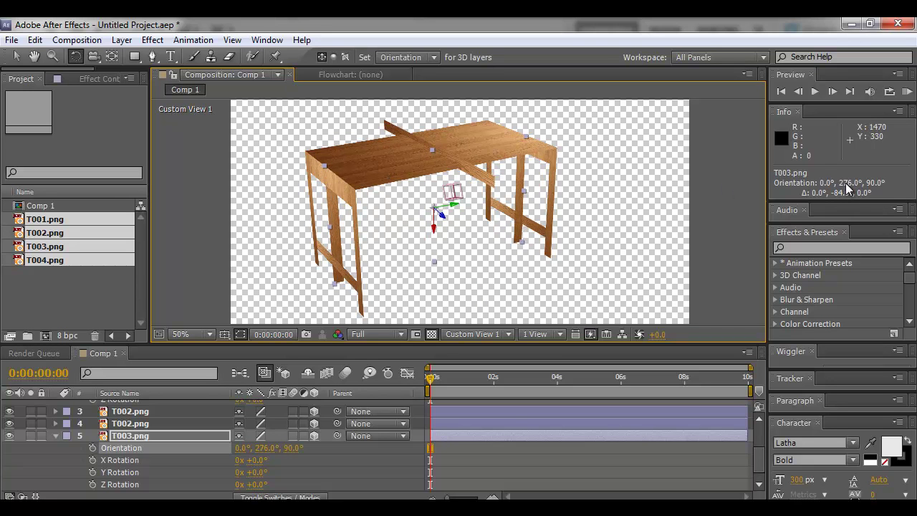
{"action": "left_click", "coordinate": [266, 448]}
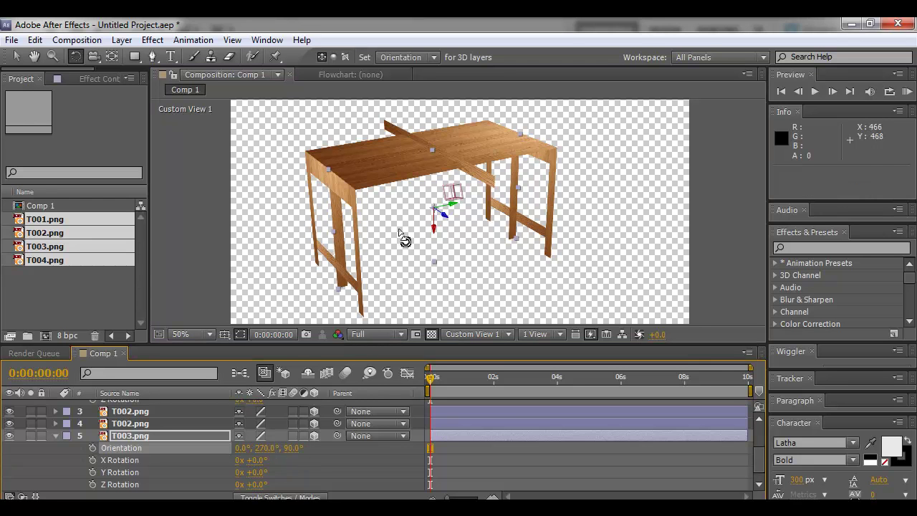
{"action": "left_click_drag", "start_coordinate": [488, 253], "coordinate": [594, 259]}
{"action": "key", "text": "c"}
{"action": "left_click_drag", "start_coordinate": [531, 282], "coordinate": [535, 282]}
{"action": "left_click_drag", "start_coordinate": [420, 238], "coordinate": [390, 215]}
Step: Nudge the T002.png leg frame at Z -350 down to Y position 560.7
{"action": "key", "text": "v"}
{"action": "left_click", "coordinate": [365, 207]}
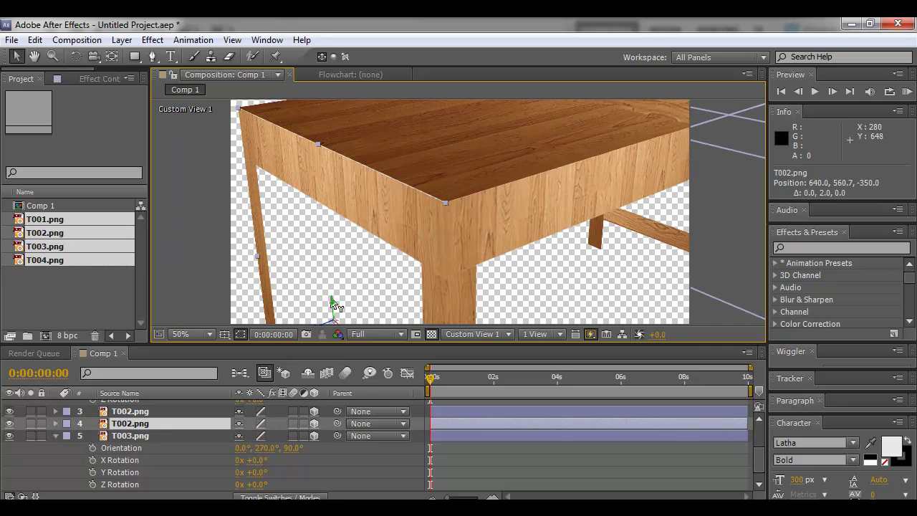
{"action": "key", "text": "c"}
{"action": "left_click_drag", "start_coordinate": [382, 269], "coordinate": [471, 209]}
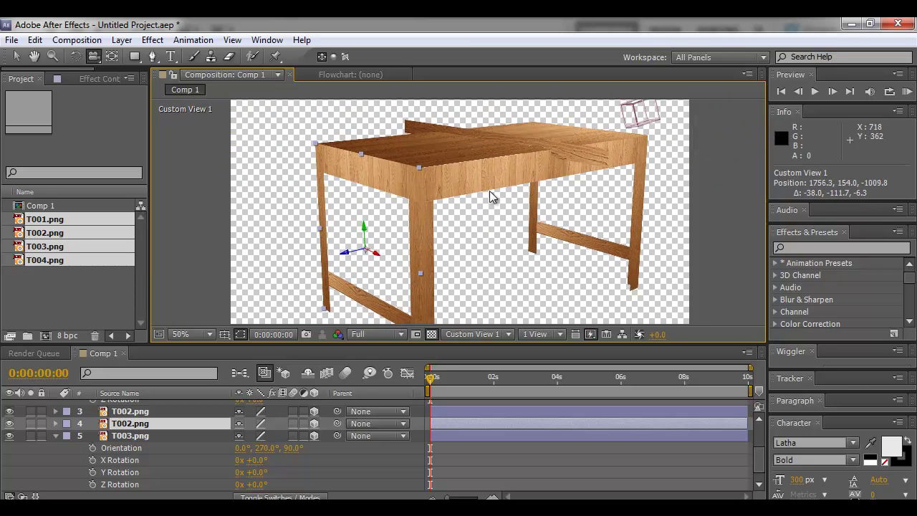
Step: Duplicate T003.png and move the copy along X to the opposite long edge of the tabletop
{"action": "left_click", "coordinate": [489, 185]}
{"action": "left_click_drag", "start_coordinate": [482, 264], "coordinate": [541, 272]}
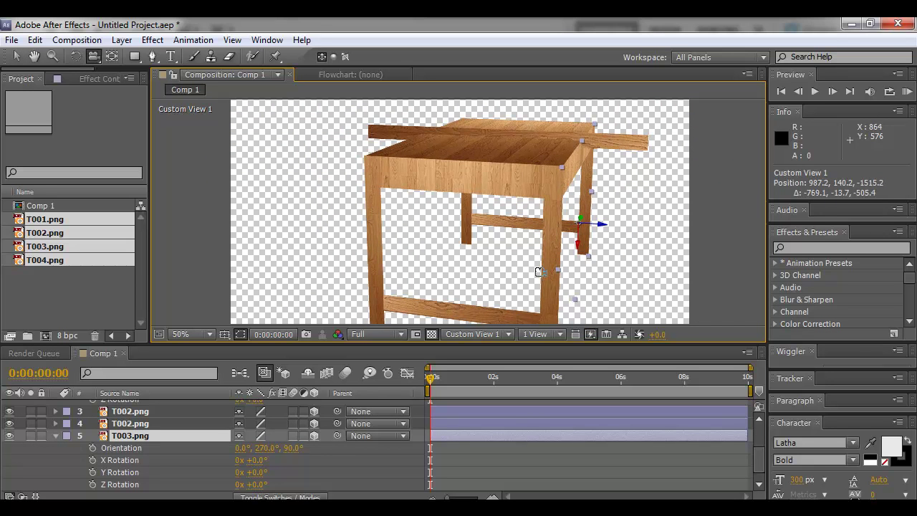
{"action": "key", "text": "ctrl+d"}
{"action": "left_click_drag", "start_coordinate": [546, 224], "coordinate": [432, 232]}
{"action": "key", "text": "c"}
{"action": "key", "text": "v"}
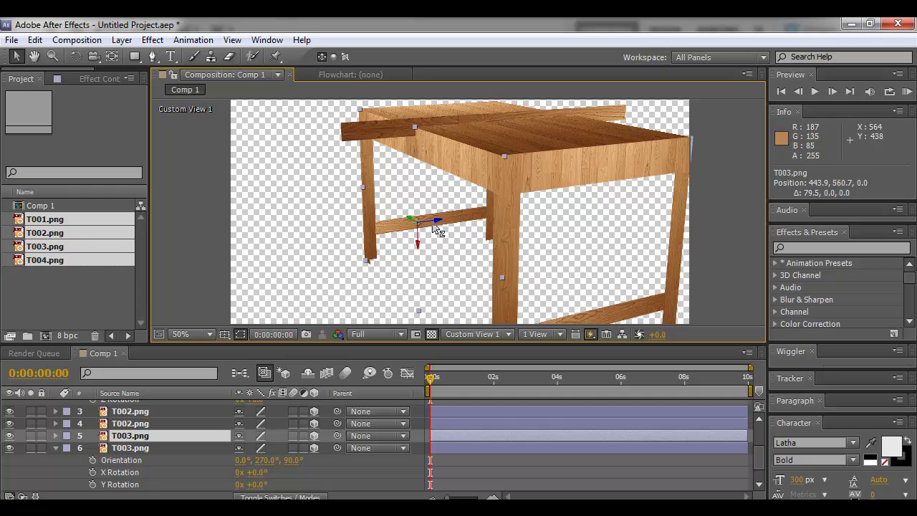
{"action": "key", "text": "c"}
{"action": "left_click_drag", "start_coordinate": [433, 229], "coordinate": [614, 225]}
{"action": "key", "text": "v"}
{"action": "right_click", "coordinate": [540, 215]}
{"action": "mouse_move", "coordinate": [587, 205]}
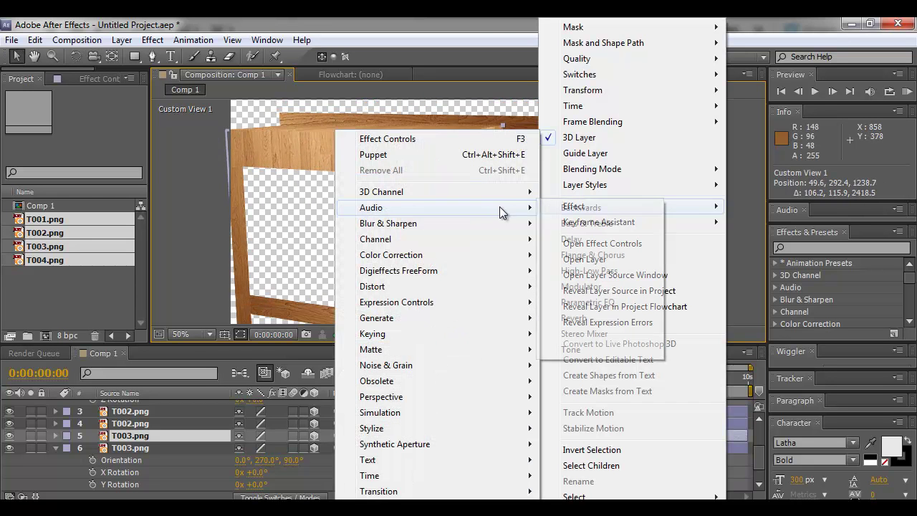
{"action": "left_click", "coordinate": [270, 183]}
Step: Rotate T004.png to run along the table's length, with its orientation at 180°, 90°, 180°
{"action": "key", "text": "c"}
{"action": "left_click_drag", "start_coordinate": [483, 225], "coordinate": [538, 218]}
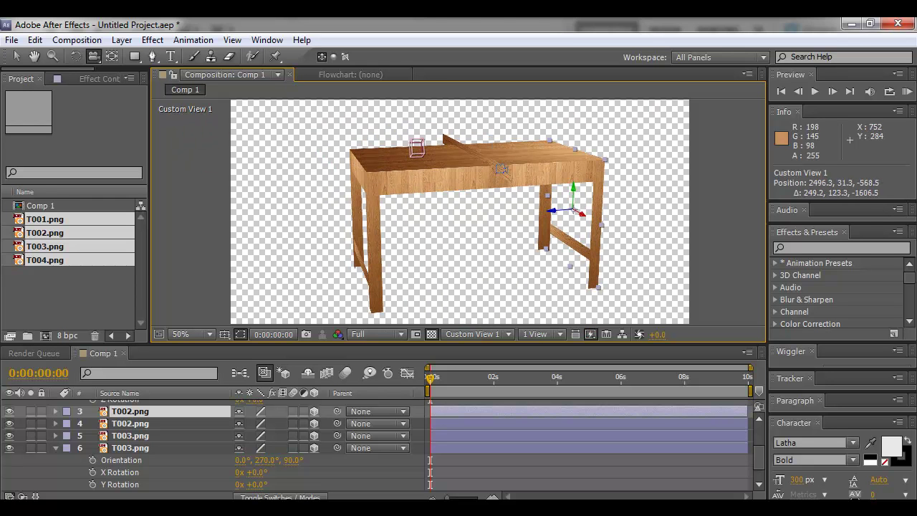
{"action": "left_click", "coordinate": [448, 139]}
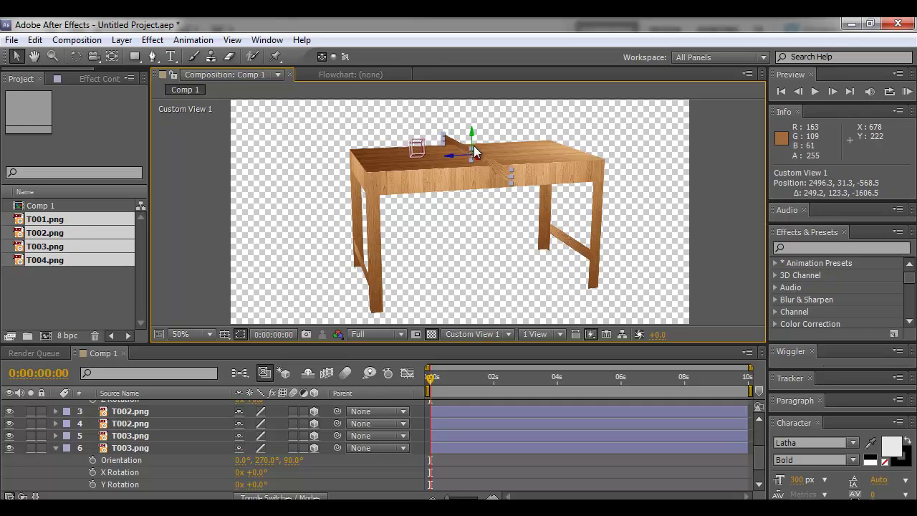
{"action": "left_click_drag", "start_coordinate": [472, 131], "coordinate": [430, 131]}
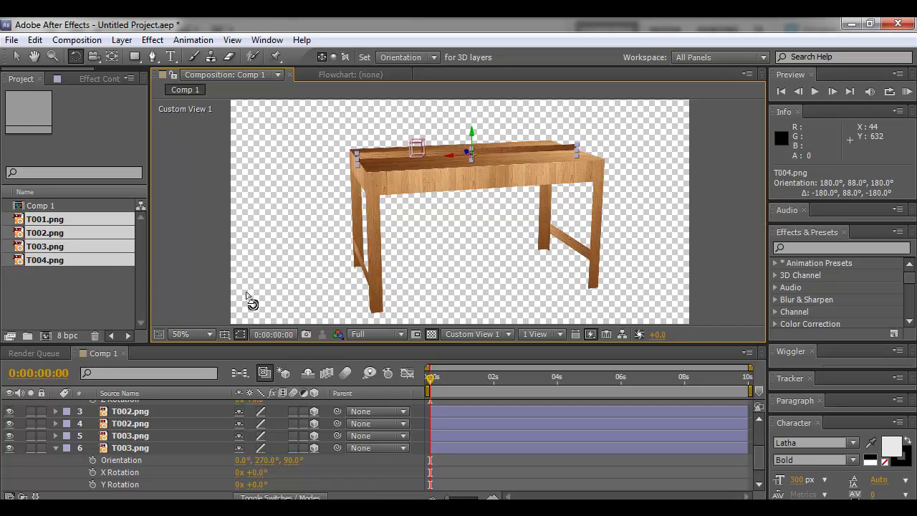
{"action": "scroll", "coordinate": [95, 437], "scroll_direction": "down", "scroll_amount": 1}
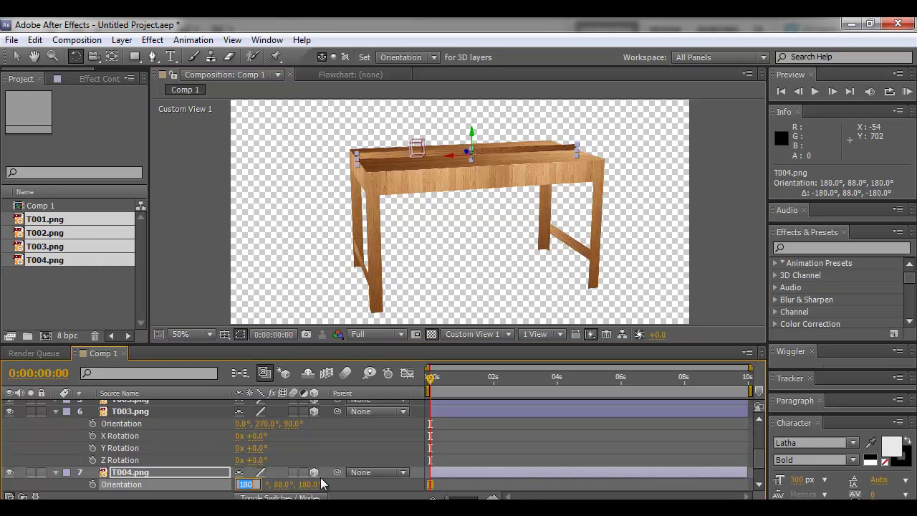
{"action": "scroll", "coordinate": [281, 484], "scroll_direction": "down", "scroll_amount": 1}
{"action": "left_click_drag", "start_coordinate": [424, 226], "coordinate": [326, 373]}
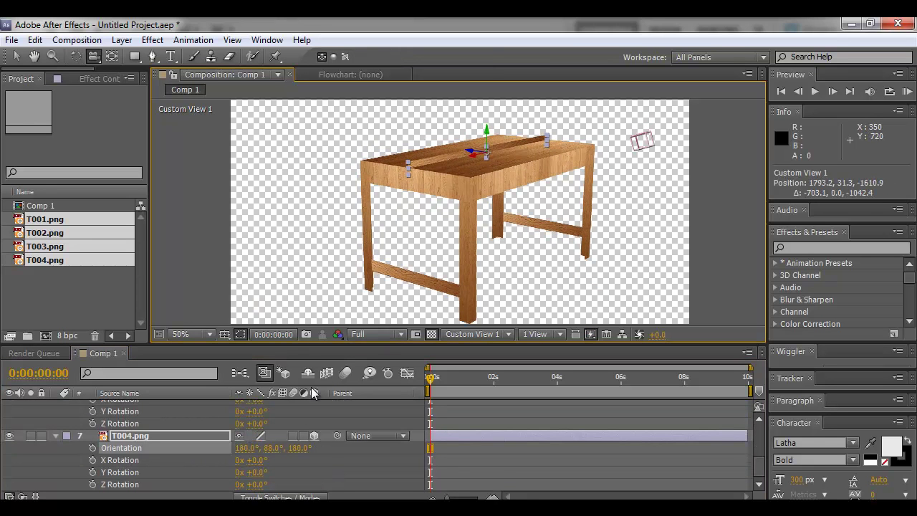
{"action": "left_click", "coordinate": [273, 448]}
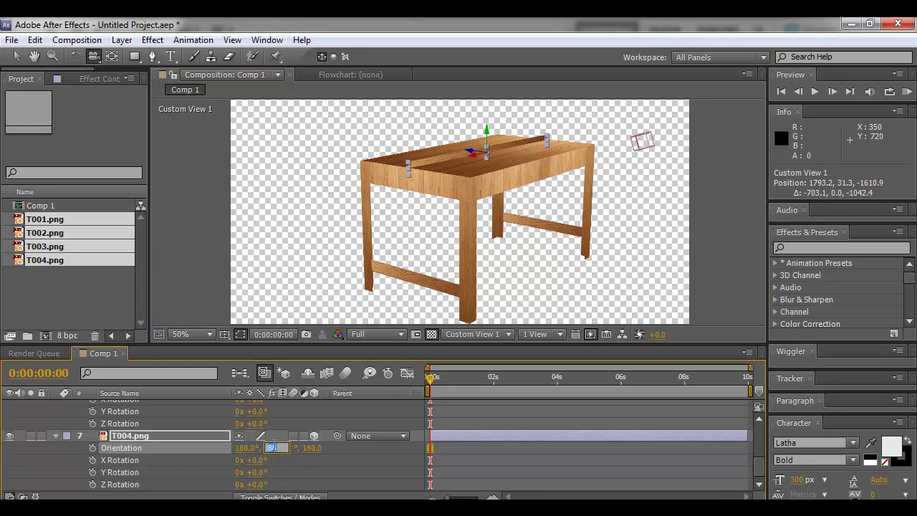
{"action": "left_click_drag", "start_coordinate": [391, 150], "coordinate": [370, 204]}
Step: Lower T004.png to Y position 673.4, level with the crossbars of the leg frames
{"action": "right_click", "coordinate": [368, 206]}
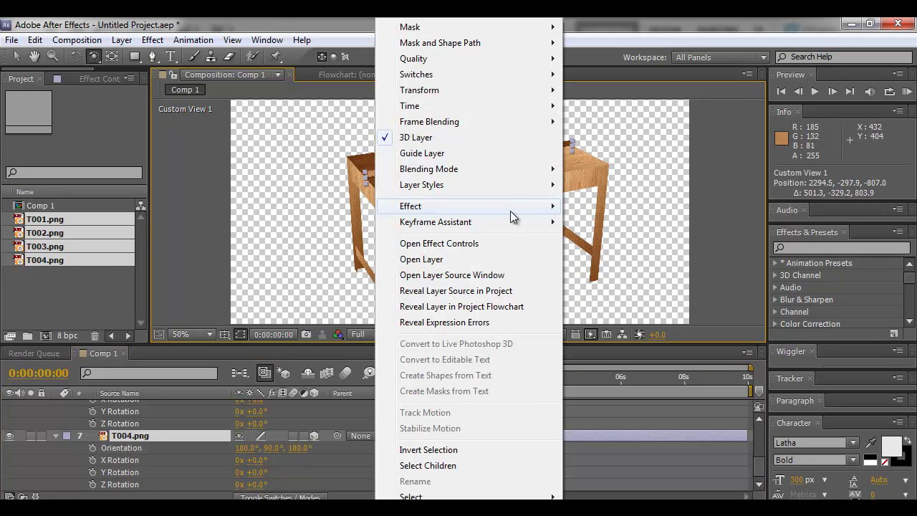
{"action": "left_click", "coordinate": [628, 106]}
{"action": "left_click_drag", "start_coordinate": [519, 144], "coordinate": [426, 219]}
{"action": "key", "text": "v"}
{"action": "key", "text": "c"}
Step: Duplicate the T004.png rail and offset the copy along X to make a parallel side
{"action": "key", "text": "v"}
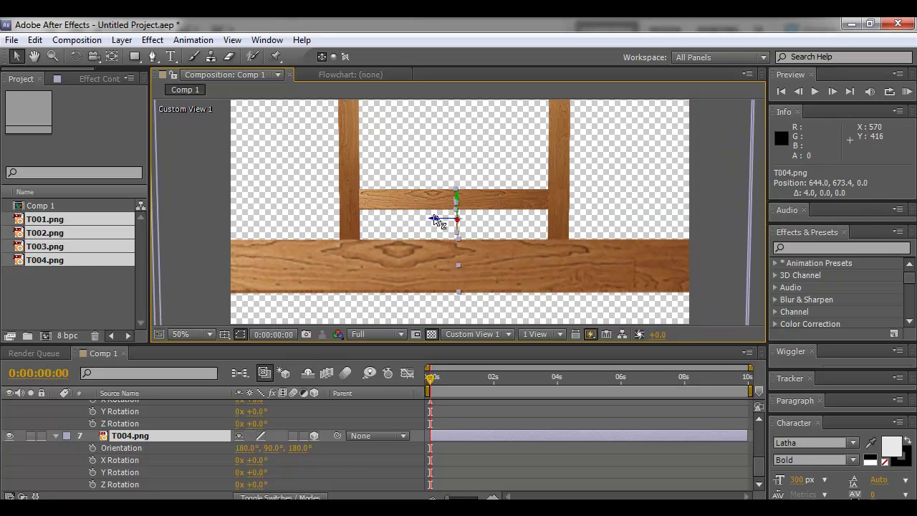
{"action": "key", "text": "ctrl+d"}
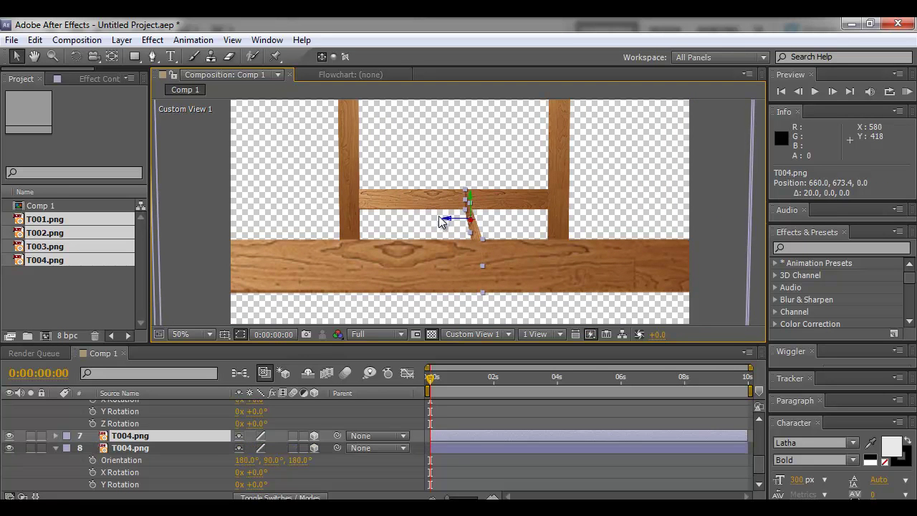
{"action": "left_click_drag", "start_coordinate": [450, 217], "coordinate": [456, 240]}
Step: Duplicate T004.png again and turn the copy flat with an orientation of 270°, 0°, 90°
{"action": "key", "text": "ctrl+d"}
{"action": "key", "text": "w"}
{"action": "key", "text": "c"}
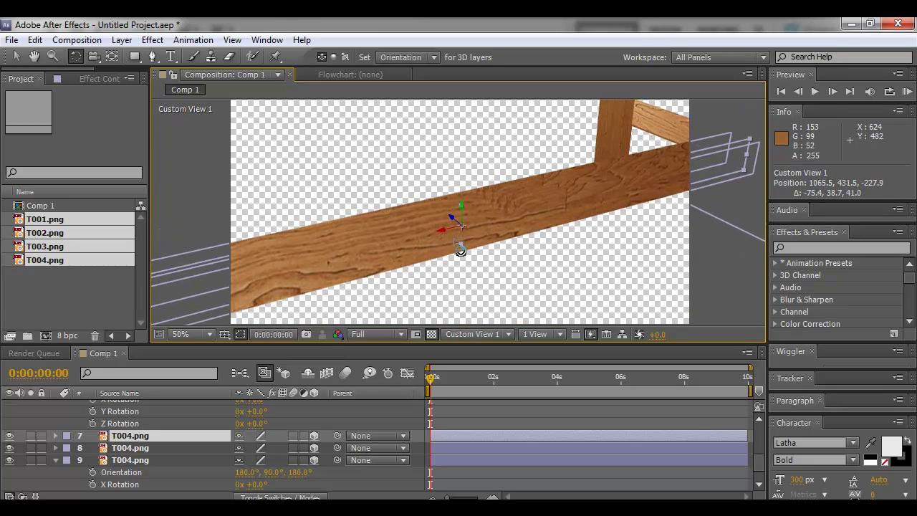
{"action": "left_click_drag", "start_coordinate": [444, 230], "coordinate": [462, 263]}
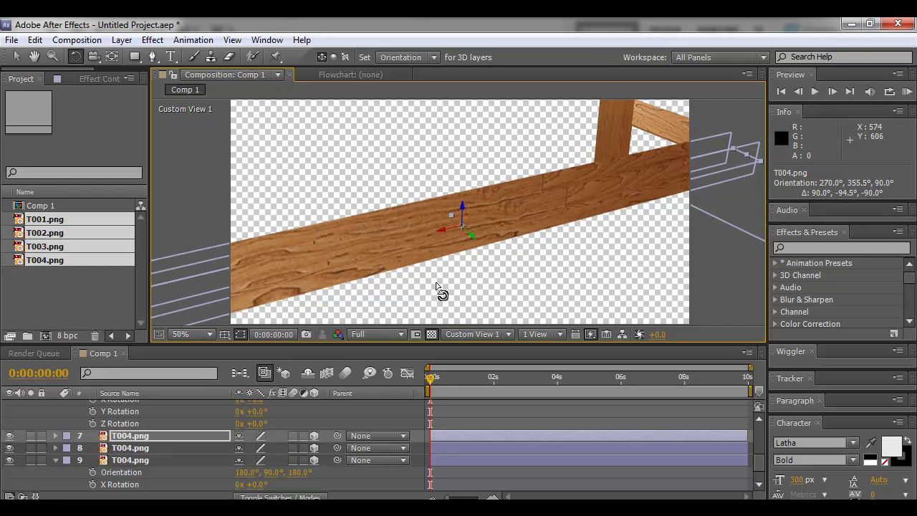
{"action": "key", "text": "r"}
{"action": "left_click", "coordinate": [276, 448]}
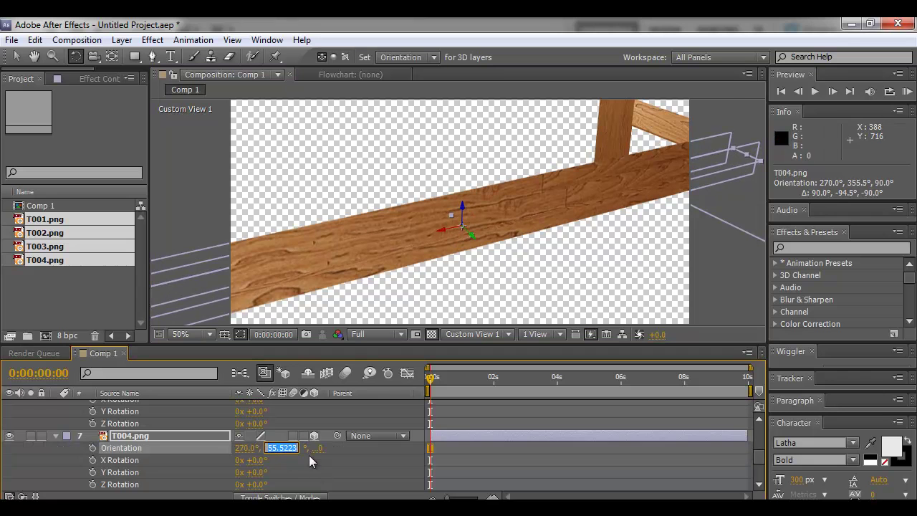
{"action": "type", "text": "0"}
{"action": "key", "text": "Return"}
Step: Position the flat T004.png copy over the upper edges of the two upright T004.png rails
{"action": "left_click_drag", "start_coordinate": [486, 284], "coordinate": [565, 275]}
{"action": "key", "text": "v"}
{"action": "mouse_move", "coordinate": [466, 206]}
{"action": "left_mouse_down"}
{"action": "mouse_move", "coordinate": [490, 198]}
{"action": "mouse_move", "coordinate": [480, 206]}
{"action": "mouse_move", "coordinate": [490, 213]}
{"action": "mouse_move", "coordinate": [473, 208]}
{"action": "mouse_move", "coordinate": [437, 226]}
{"action": "mouse_move", "coordinate": [495, 240]}
{"action": "mouse_move", "coordinate": [542, 215]}
{"action": "mouse_move", "coordinate": [613, 233]}
{"action": "mouse_move", "coordinate": [610, 225]}
{"action": "mouse_move", "coordinate": [694, 156]}
{"action": "mouse_move", "coordinate": [645, 186]}
{"action": "mouse_move", "coordinate": [573, 208]}
{"action": "mouse_move", "coordinate": [471, 225]}
{"action": "mouse_move", "coordinate": [491, 219]}
{"action": "mouse_move", "coordinate": [475, 205]}
{"action": "left_mouse_up"}
{"action": "key", "text": "c"}
{"action": "key", "text": "v"}
{"action": "key", "text": "c"}
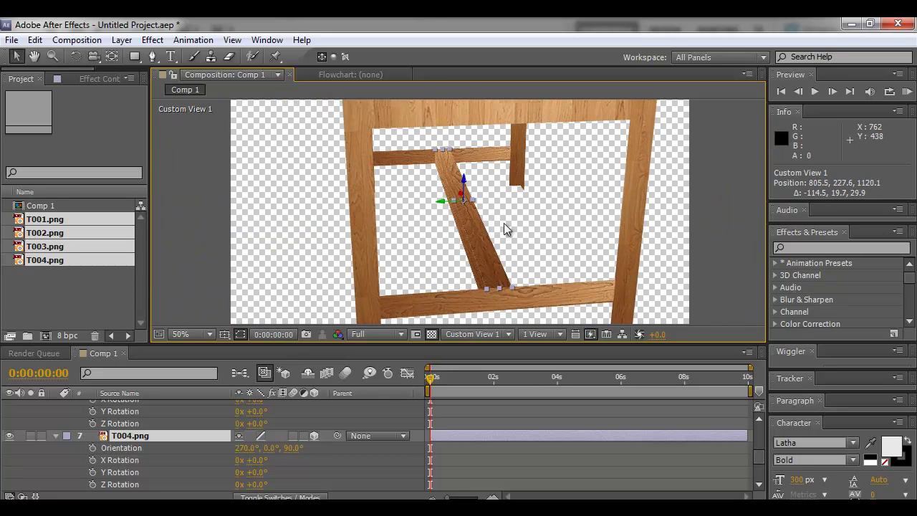
{"action": "key", "text": "v"}
{"action": "left_click_drag", "start_coordinate": [441, 251], "coordinate": [579, 233]}
{"action": "key", "text": "c"}
{"action": "key", "text": "v"}
{"action": "key", "text": "ctrl+z"}
{"action": "key", "text": "ctrl+z"}
{"action": "key", "text": "ctrl+z"}
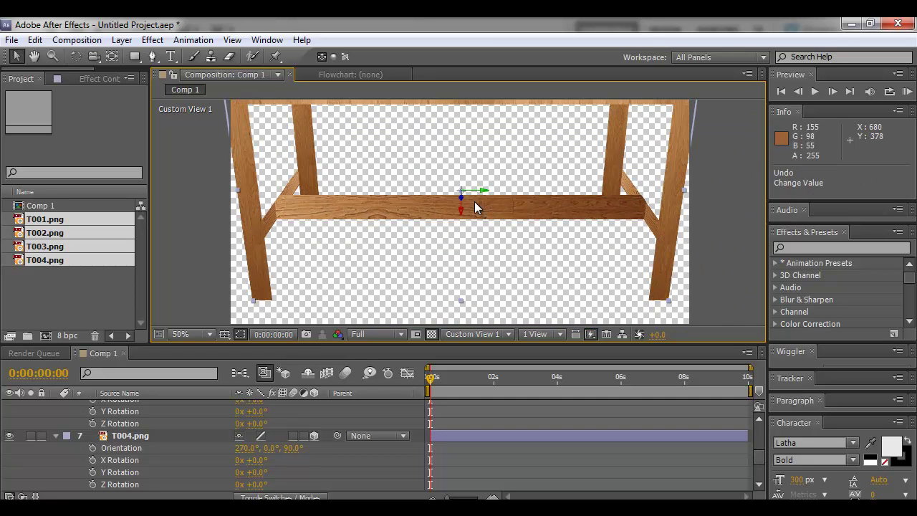
Step: Collapse the properties of all layers and select the three T004.png layers together
{"action": "left_click_drag", "start_coordinate": [502, 269], "coordinate": [549, 225]}
{"action": "key", "text": "v"}
{"action": "left_click", "coordinate": [469, 209]}
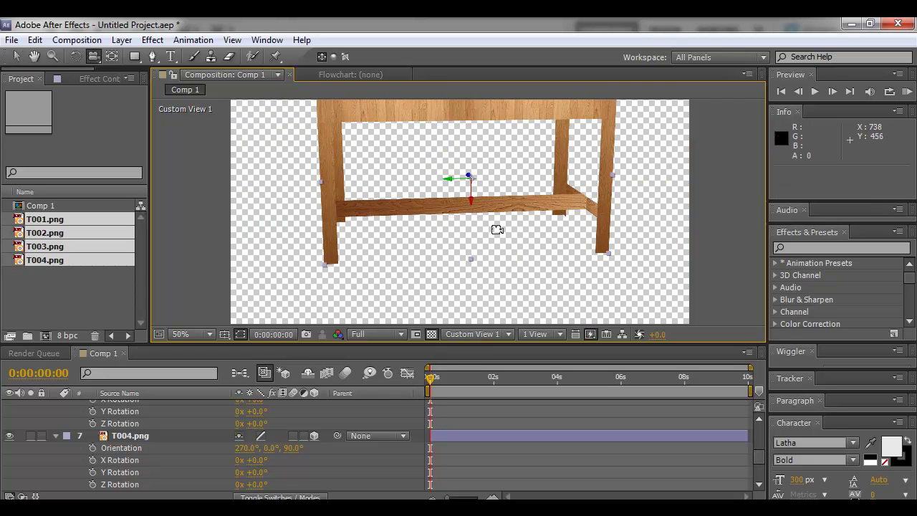
{"action": "left_click_drag", "start_coordinate": [496, 242], "coordinate": [614, 253]}
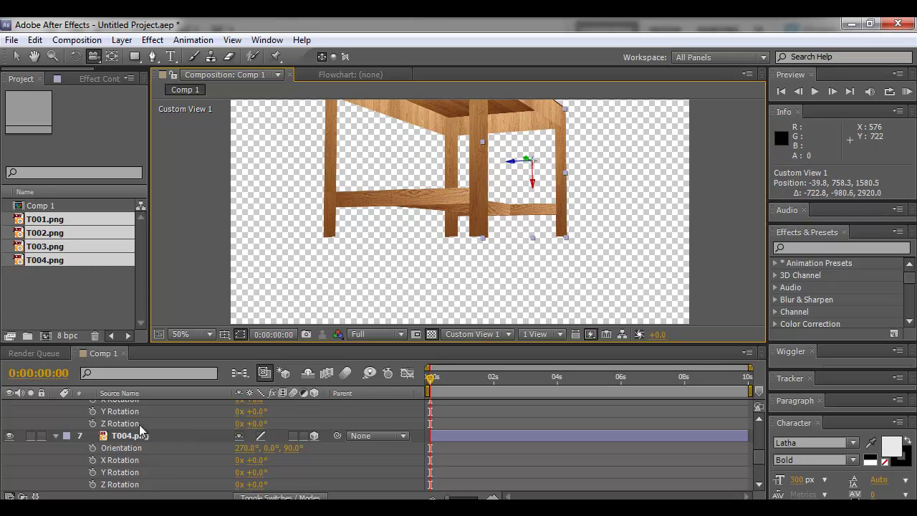
{"action": "key", "text": "ctrl+a"}
{"action": "key", "text": "u"}
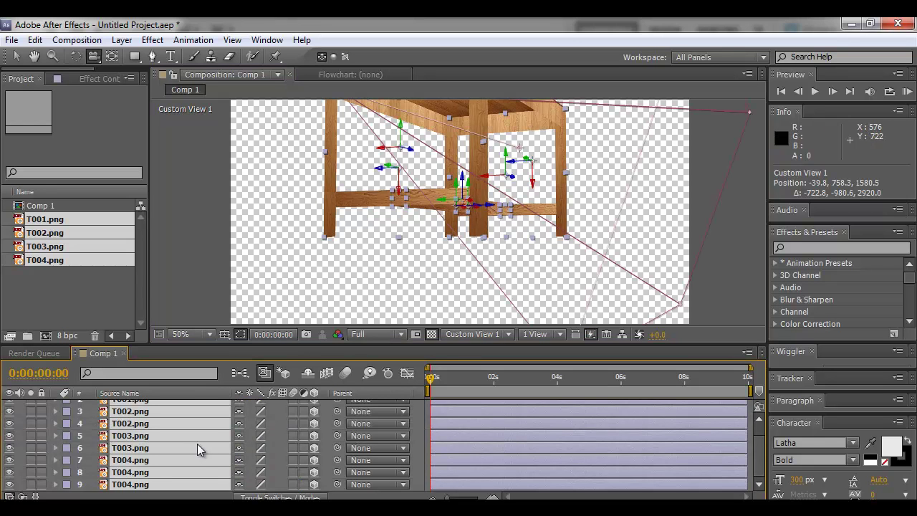
{"action": "key", "text": "ctrl+shift+a"}
{"action": "left_click", "coordinate": [144, 472]}
{"action": "left_click", "coordinate": [143, 484]}
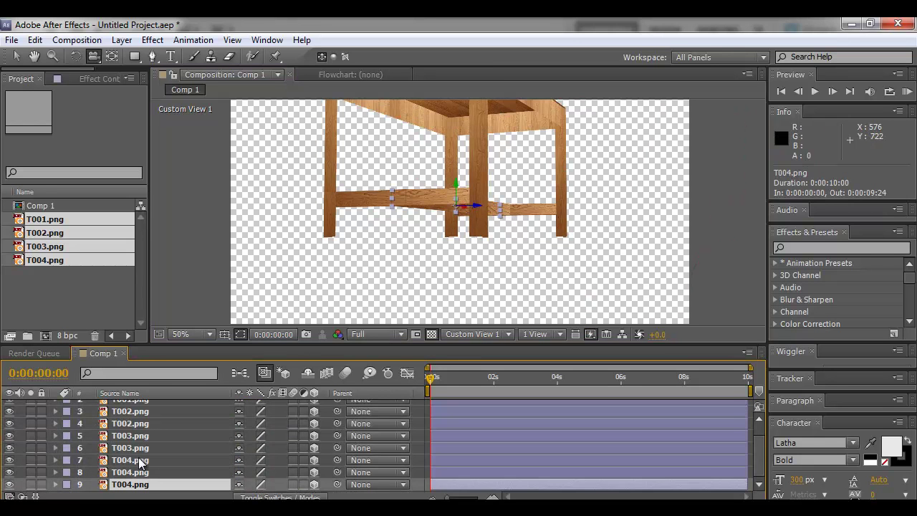
{"action": "left_click", "coordinate": [141, 462], "text": "shift"}
Step: Move the three T004.png rails together 176 px along X to the legs on one long side
{"action": "left_click_drag", "start_coordinate": [388, 278], "coordinate": [463, 232]}
{"action": "right_click", "coordinate": [464, 232]}
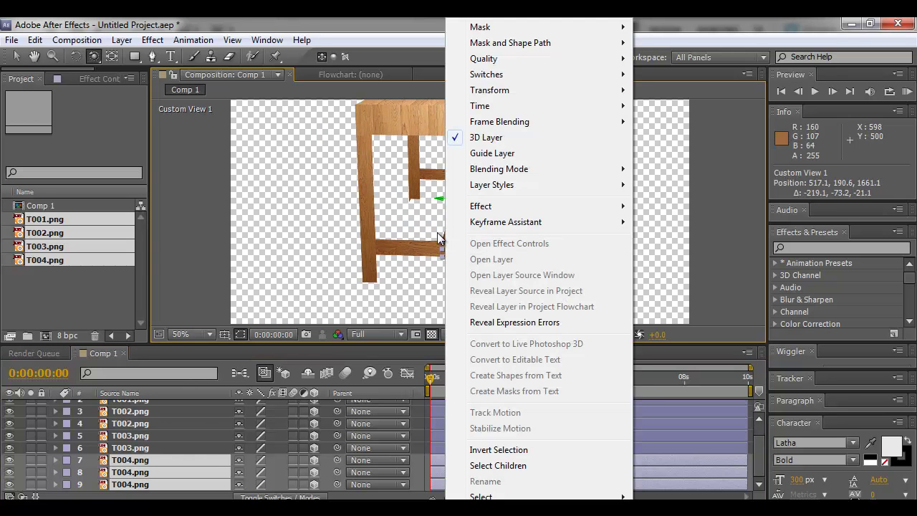
{"action": "left_click", "coordinate": [439, 225]}
{"action": "right_click", "coordinate": [438, 226]}
{"action": "left_click", "coordinate": [392, 211]}
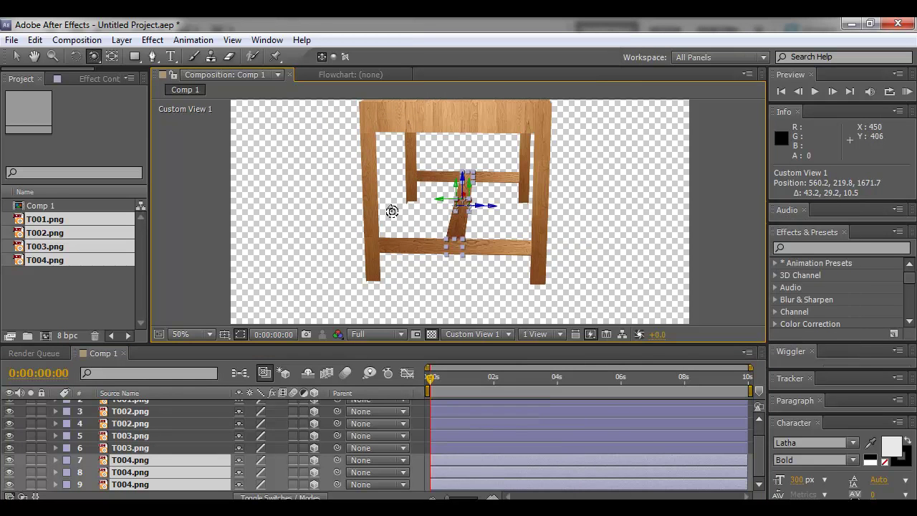
{"action": "scroll", "coordinate": [418, 207], "scroll_direction": "up", "scroll_amount": 5}
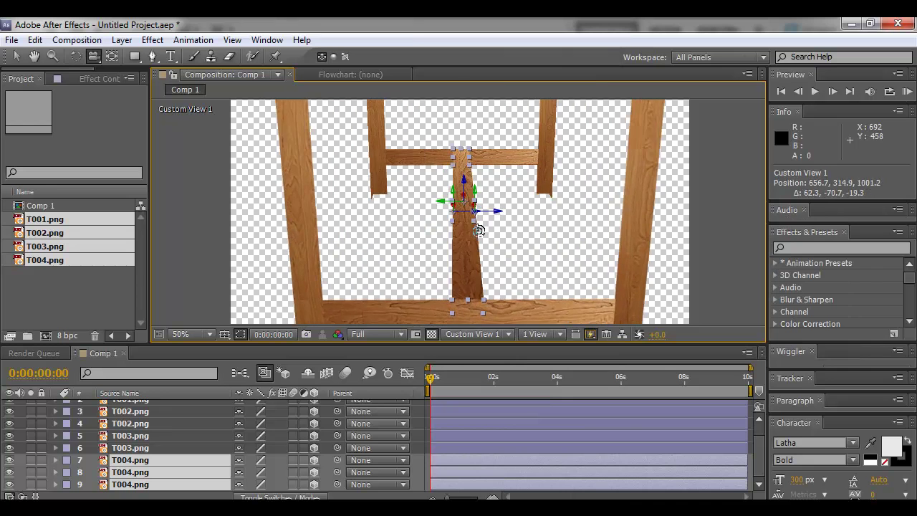
{"action": "left_click_drag", "start_coordinate": [498, 220], "coordinate": [430, 212]}
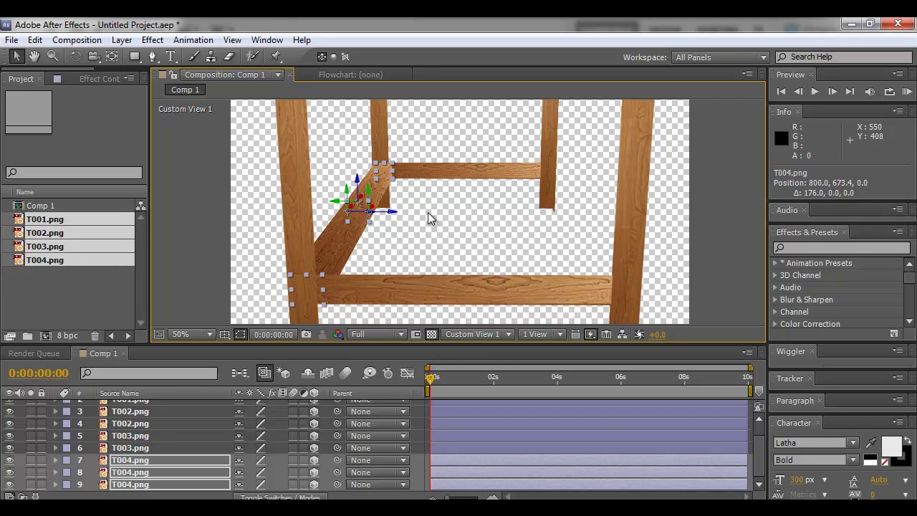
{"action": "left_click", "coordinate": [430, 212], "text": "shift"}
{"action": "key", "text": "ctrl+z"}
{"action": "key", "text": "ctrl+z"}
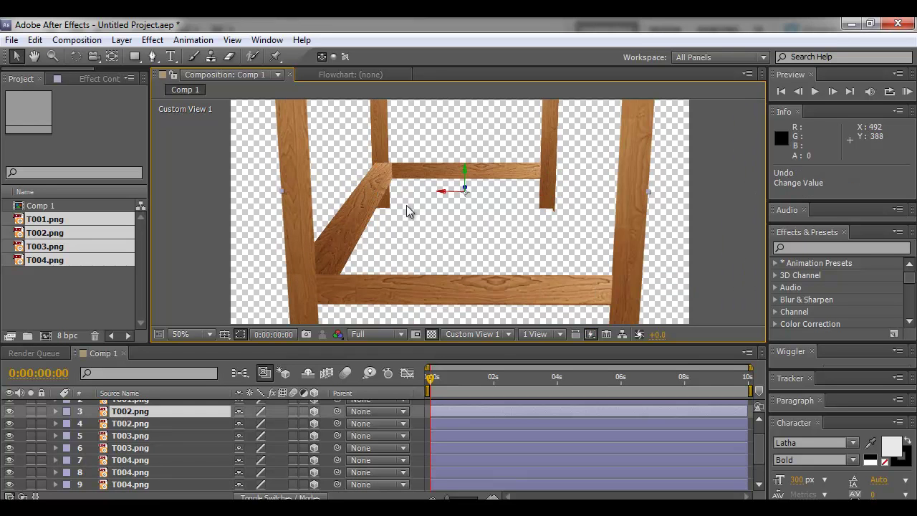
{"action": "key", "text": "ctrl+z"}
Step: Duplicate the three T004.png rails and move the copies along X to the legs on the opposite long side
{"action": "left_click_drag", "start_coordinate": [393, 214], "coordinate": [445, 215]}
{"action": "left_click", "coordinate": [395, 215], "text": "shift"}
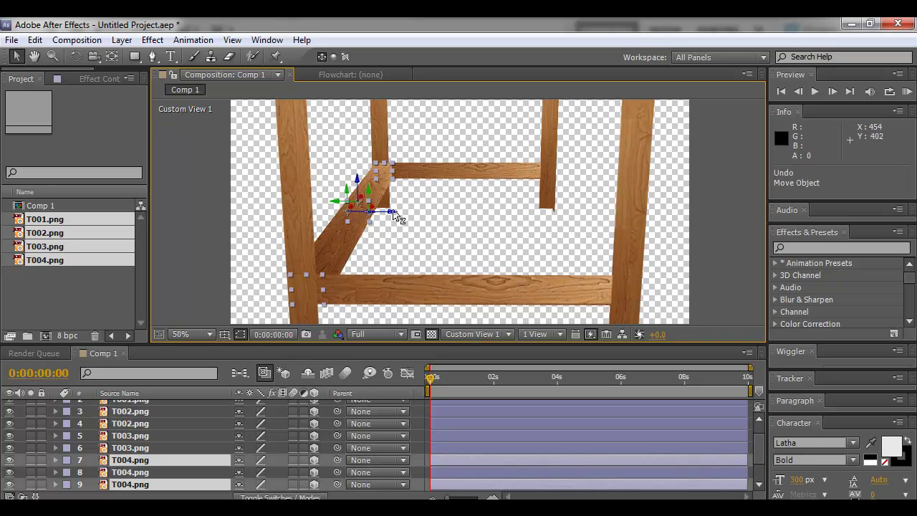
{"action": "left_click_drag", "start_coordinate": [397, 215], "coordinate": [466, 226]}
{"action": "key", "text": "c"}
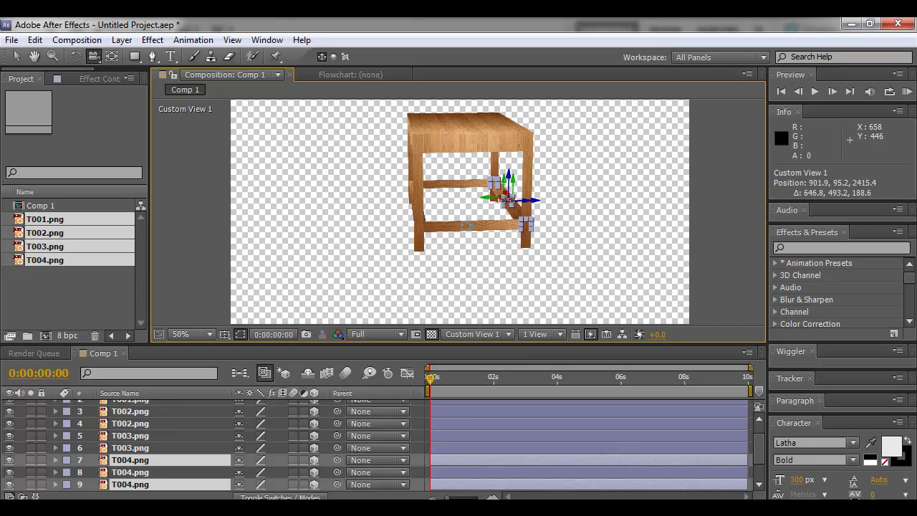
{"action": "scroll", "coordinate": [467, 224], "scroll_direction": "up", "scroll_amount": 5}
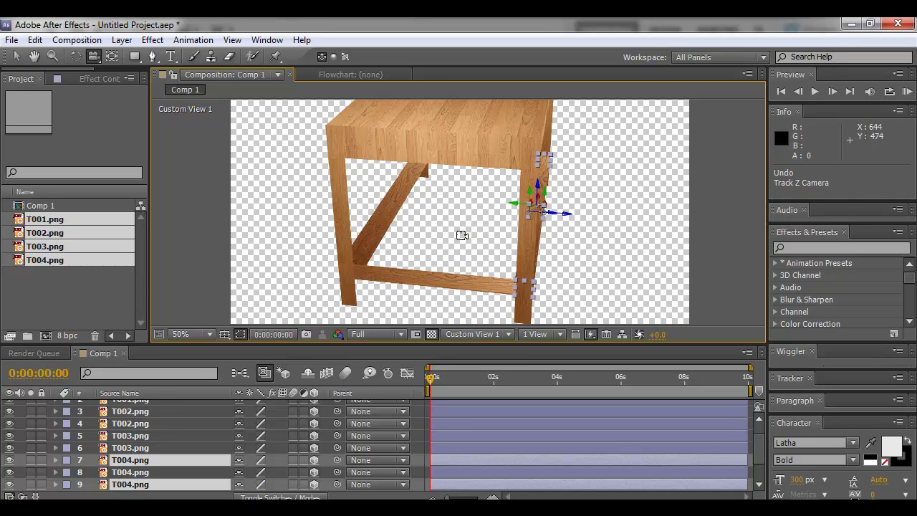
Step: Undo the duplication of the three T004.png rails and the move of the copies to the opposite long side
{"action": "key", "text": "ctrl+z"}
{"action": "key", "text": "ctrl+z"}
{"action": "key", "text": "ctrl+z"}
{"action": "key", "text": "ctrl+z"}
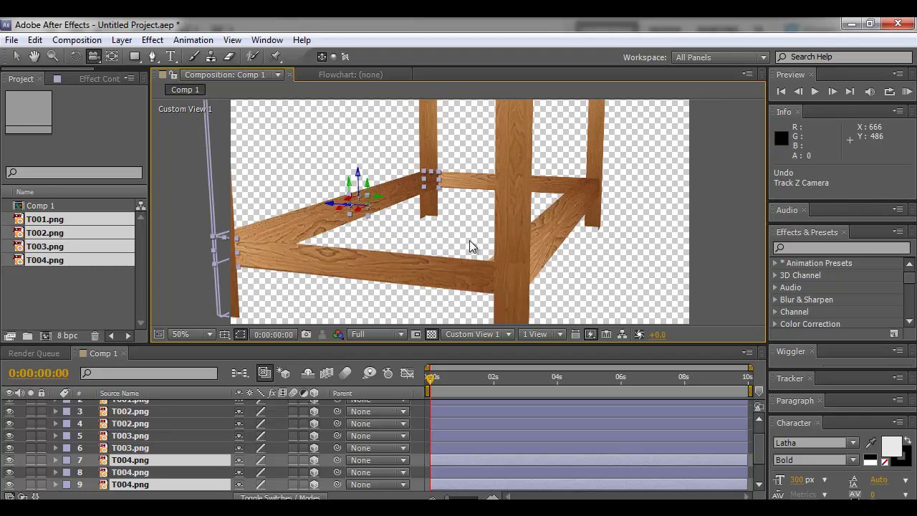
{"action": "key", "text": "ctrl+z"}
{"action": "key", "text": "ctrl+z"}
{"action": "key", "text": "ctrl+z"}
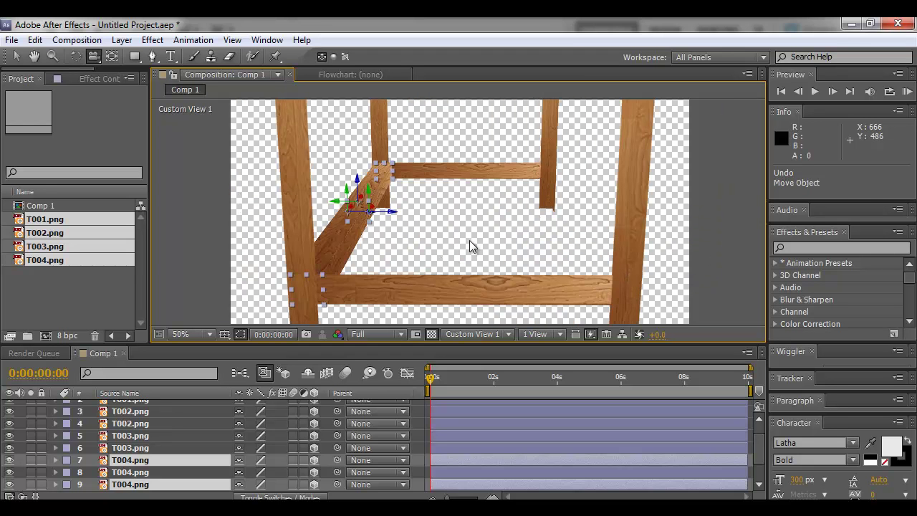
Step: Move the three T004.png rails together -180 px along X to the middle of the table's two end rails
{"action": "left_click_drag", "start_coordinate": [387, 218], "coordinate": [454, 219]}
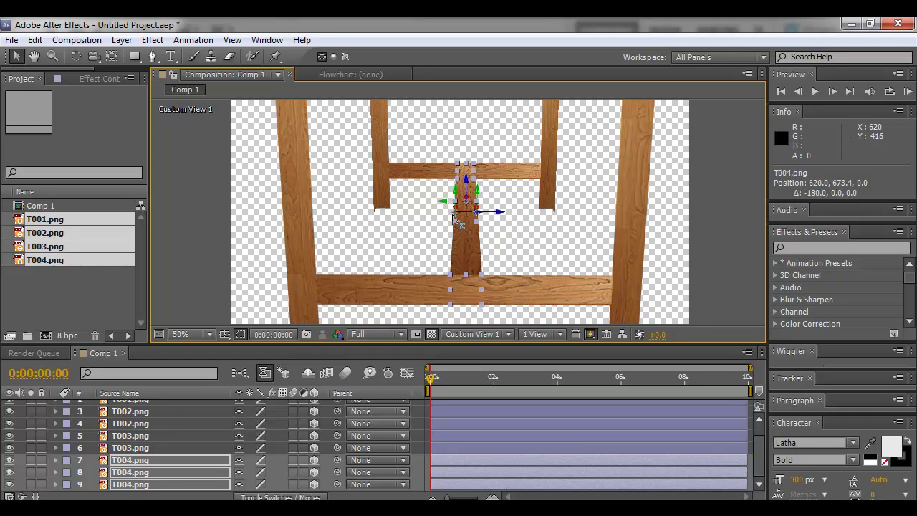
{"action": "key", "text": "c"}
{"action": "left_click_drag", "start_coordinate": [528, 227], "coordinate": [557, 237]}
Step: Save the project as "table" in the "after" folder on the Desktop
{"action": "key", "text": "ctrl+s"}
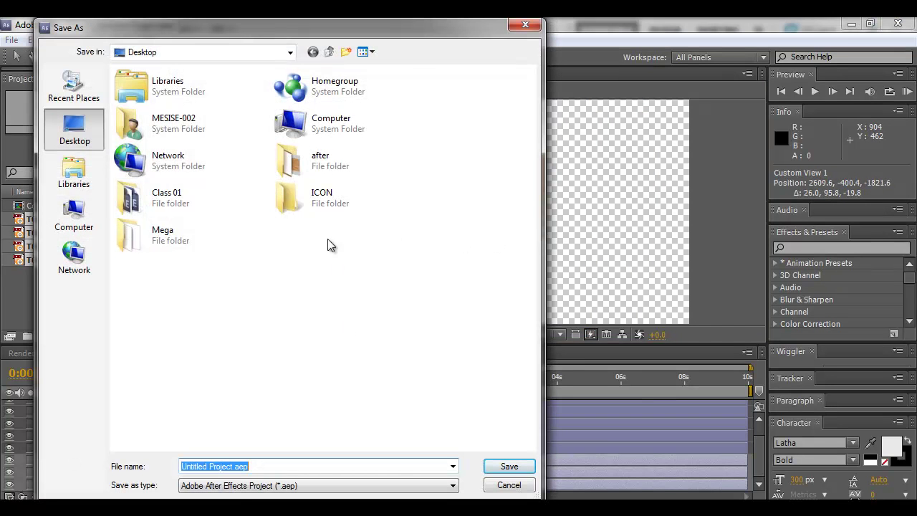
{"action": "double_click", "coordinate": [320, 159]}
{"action": "type", "text": "table"}
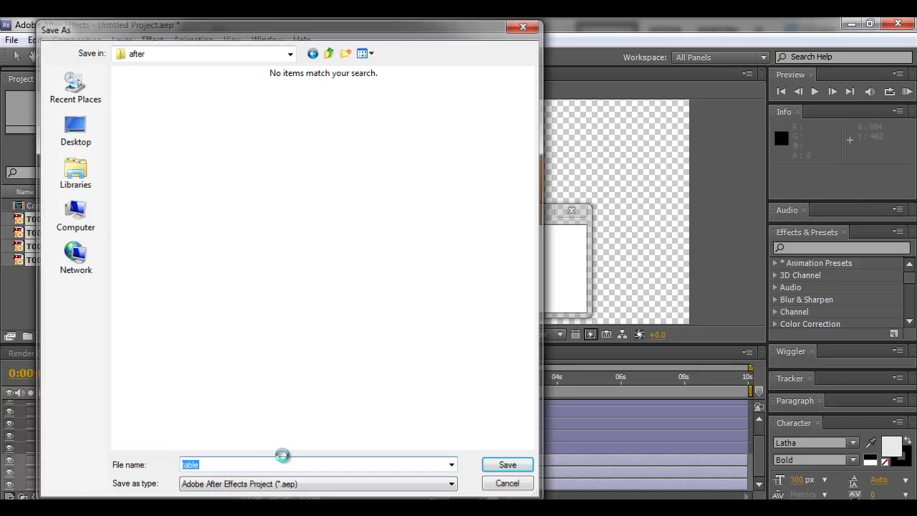
{"action": "key", "text": "Return"}
Step: Examine the assembled table from several sides and from a distance
{"action": "mouse_move", "coordinate": [572, 217]}
{"action": "left_mouse_down"}
{"action": "mouse_move", "coordinate": [606, 236]}
{"action": "mouse_move", "coordinate": [588, 223]}
{"action": "left_mouse_up"}
{"action": "left_click", "coordinate": [566, 237]}
{"action": "key", "text": "c"}
{"action": "left_click_drag", "start_coordinate": [539, 247], "coordinate": [381, 235]}
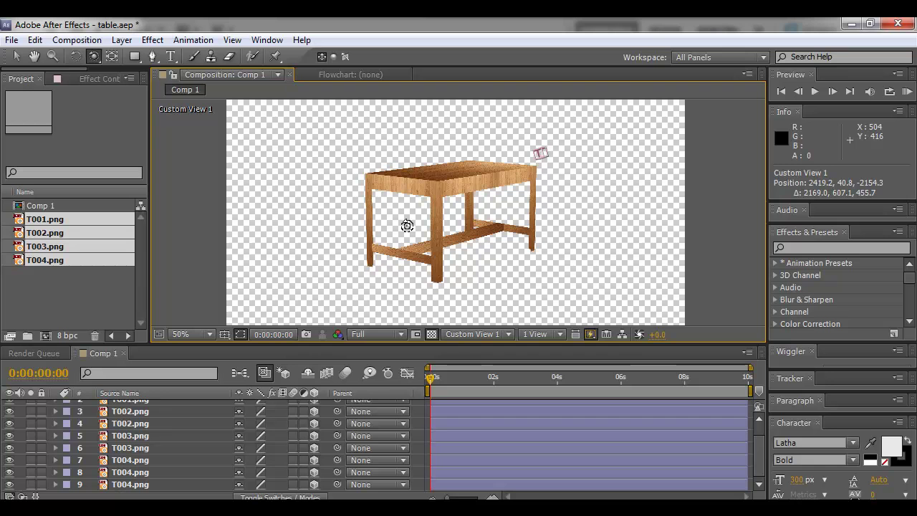
{"action": "left_click_drag", "start_coordinate": [406, 226], "coordinate": [435, 235]}
{"action": "right_click", "coordinate": [439, 236]}
{"action": "left_click", "coordinate": [409, 223]}
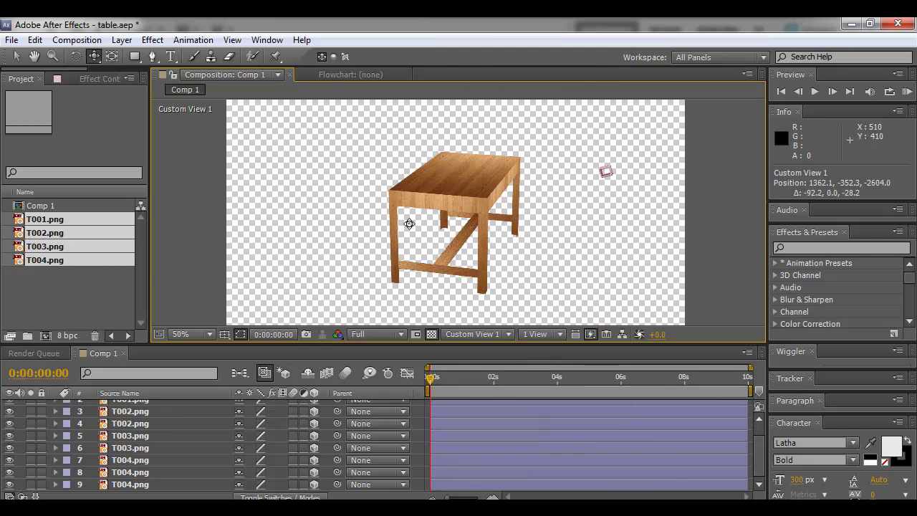
{"action": "left_click_drag", "start_coordinate": [398, 209], "coordinate": [488, 232]}
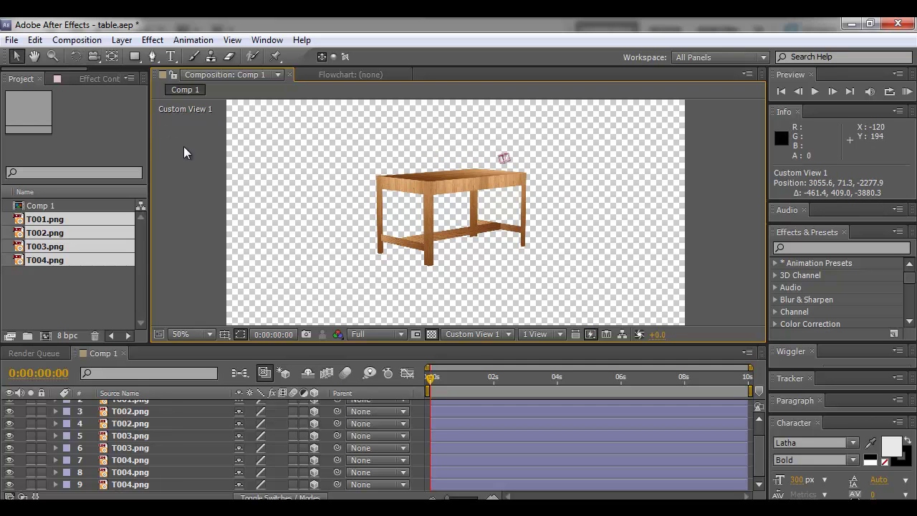
Step: Draw a rectangle shape about 1110 × 568 px around the table and set its fill to white (FFFFFF)
{"action": "left_click", "coordinate": [135, 56]}
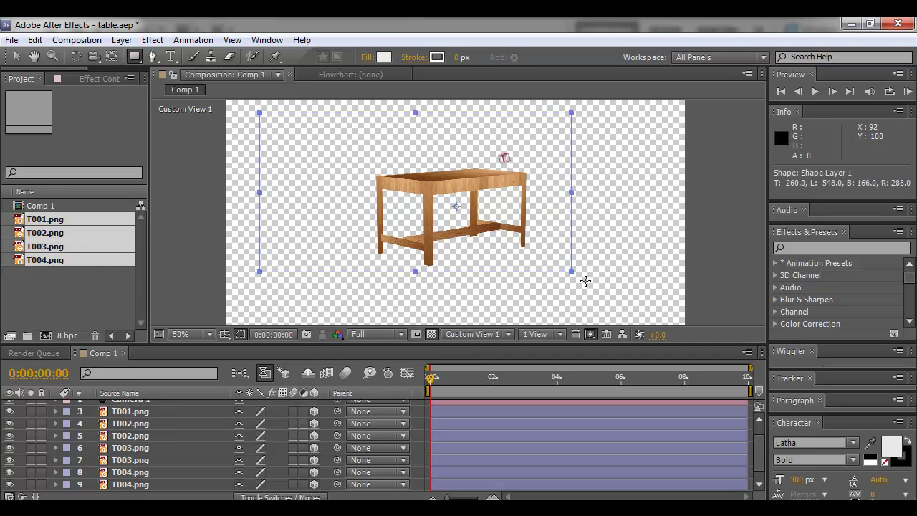
{"action": "left_click_drag", "start_coordinate": [564, 266], "coordinate": [657, 316]}
{"action": "scroll", "coordinate": [437, 457], "scroll_direction": "up", "scroll_amount": 1}
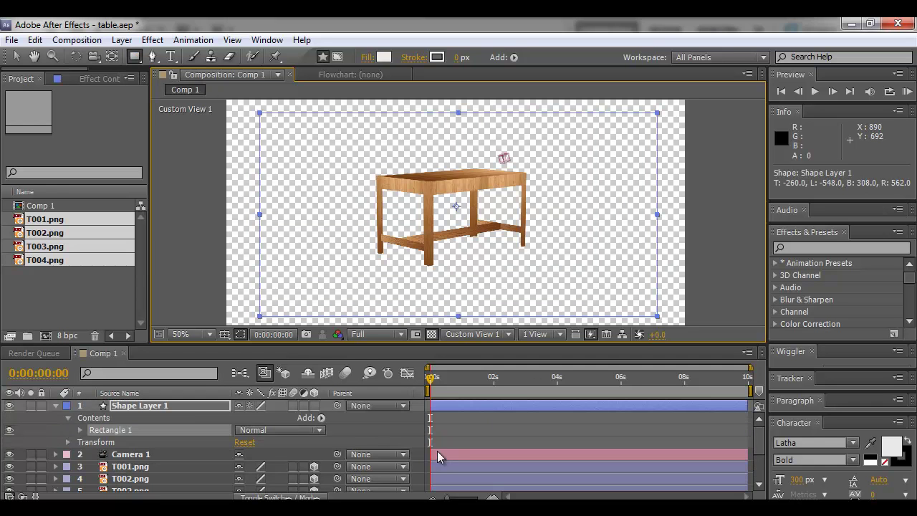
{"action": "left_click", "coordinate": [384, 57]}
{"action": "left_click", "coordinate": [608, 172]}
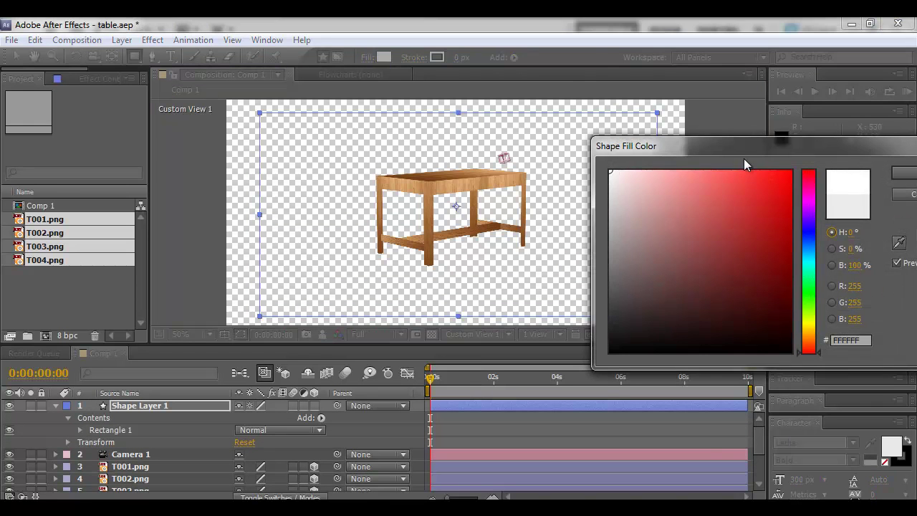
{"action": "left_click", "coordinate": [913, 174]}
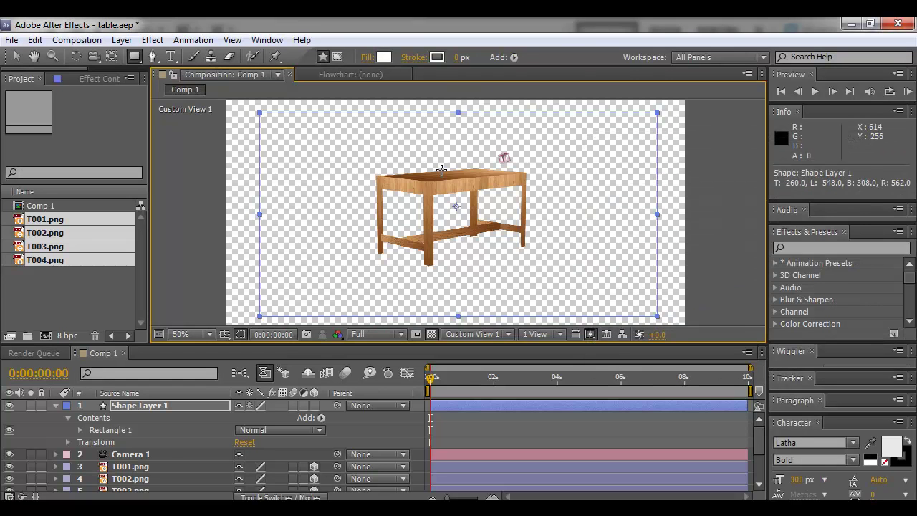
{"action": "left_click", "coordinate": [263, 162]}
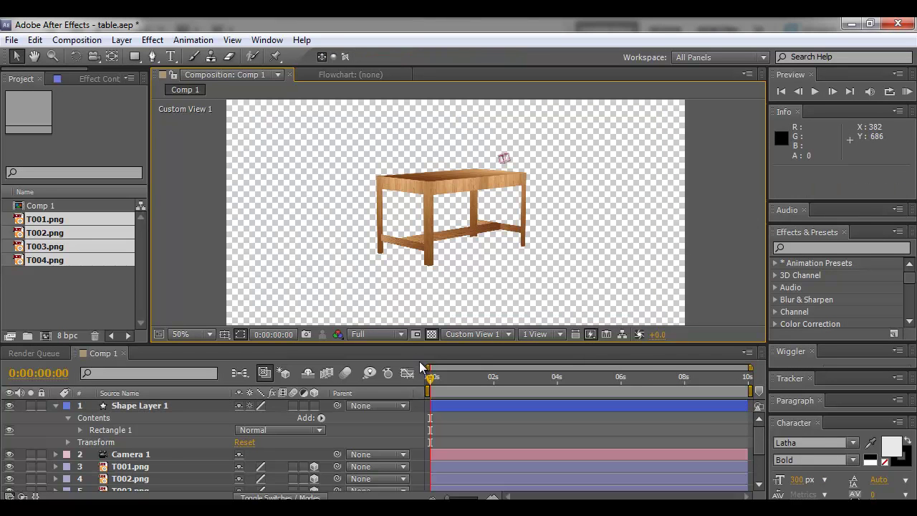
Step: Make the white rectangle layer three-dimensional and lay it flat with an X orientation of 270°
{"action": "left_click", "coordinate": [456, 408]}
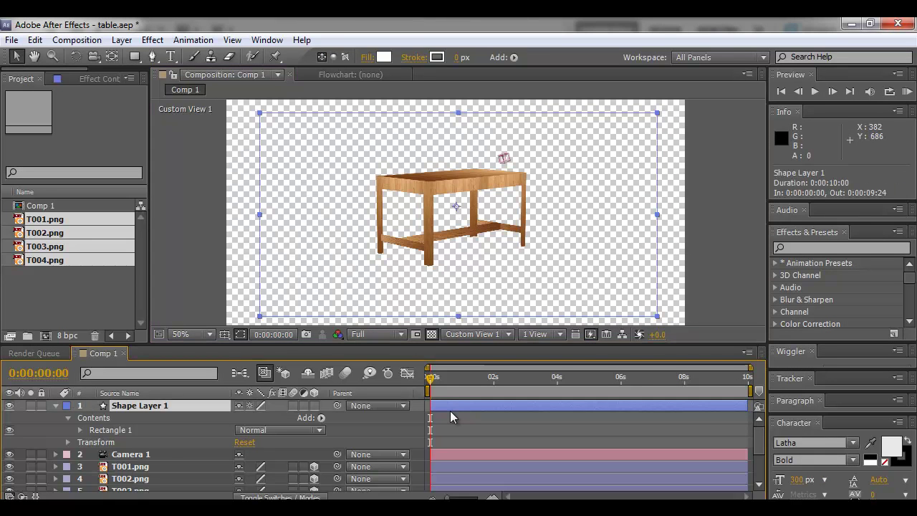
{"action": "left_click", "coordinate": [314, 406]}
{"action": "left_click_drag", "start_coordinate": [426, 248], "coordinate": [481, 147]}
{"action": "key", "text": "w"}
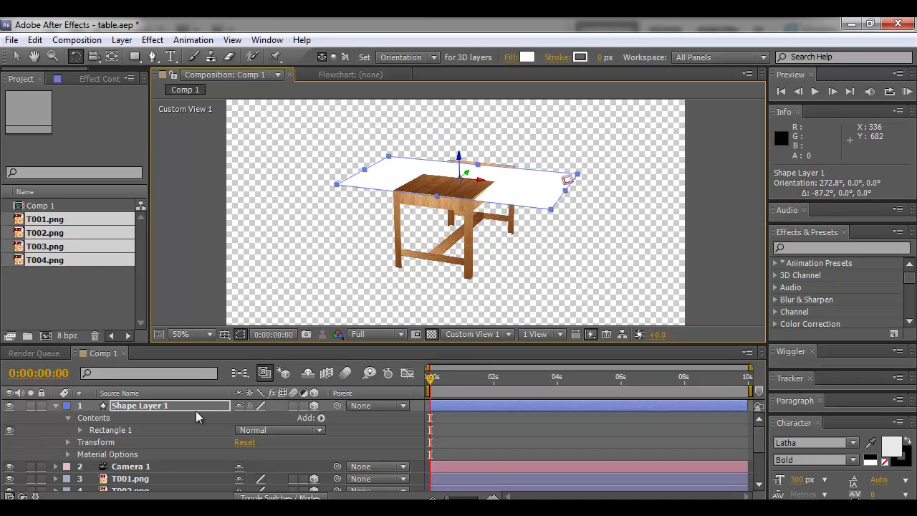
{"action": "key", "text": "r"}
{"action": "left_click", "coordinate": [248, 418]}
{"action": "type", "text": "270"}
{"action": "key", "text": "Return"}
Step: Lower the white rectangle to the table's feet as a floor and enlarge it to about 274% by 738%
{"action": "key", "text": "c"}
{"action": "left_click_drag", "start_coordinate": [446, 149], "coordinate": [478, 259]}
{"action": "left_click_drag", "start_coordinate": [575, 247], "coordinate": [843, 199]}
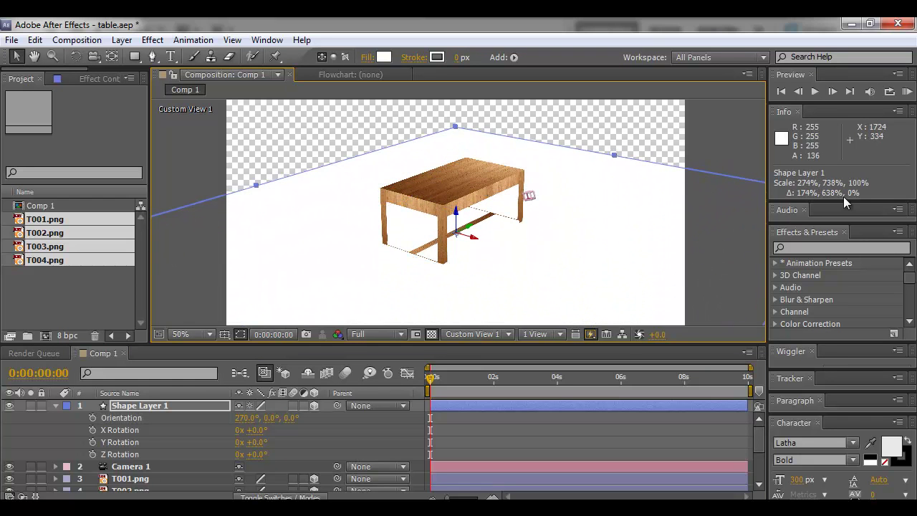
{"action": "mouse_move", "coordinate": [457, 219]}
{"action": "left_mouse_down"}
{"action": "mouse_move", "coordinate": [472, 250]}
{"action": "mouse_move", "coordinate": [520, 229]}
{"action": "mouse_move", "coordinate": [625, 234]}
{"action": "mouse_move", "coordinate": [311, 237]}
{"action": "mouse_move", "coordinate": [343, 239]}
{"action": "mouse_move", "coordinate": [385, 212]}
{"action": "mouse_move", "coordinate": [385, 258]}
{"action": "mouse_move", "coordinate": [345, 269]}
{"action": "mouse_move", "coordinate": [352, 250]}
{"action": "mouse_move", "coordinate": [336, 227]}
{"action": "mouse_move", "coordinate": [380, 217]}
{"action": "mouse_move", "coordinate": [364, 221]}
{"action": "mouse_move", "coordinate": [475, 230]}
{"action": "mouse_move", "coordinate": [495, 210]}
{"action": "mouse_move", "coordinate": [385, 225]}
{"action": "mouse_move", "coordinate": [430, 219]}
{"action": "mouse_move", "coordinate": [471, 232]}
{"action": "mouse_move", "coordinate": [462, 237]}
{"action": "mouse_move", "coordinate": [567, 236]}
{"action": "mouse_move", "coordinate": [574, 221]}
{"action": "mouse_move", "coordinate": [509, 211]}
{"action": "mouse_move", "coordinate": [470, 223]}
{"action": "mouse_move", "coordinate": [571, 237]}
{"action": "mouse_move", "coordinate": [467, 250]}
{"action": "mouse_move", "coordinate": [610, 260]}
{"action": "mouse_move", "coordinate": [552, 262]}
{"action": "mouse_move", "coordinate": [487, 229]}
{"action": "mouse_move", "coordinate": [409, 213]}
{"action": "mouse_move", "coordinate": [473, 209]}
{"action": "left_mouse_up"}
{"action": "key", "text": "c"}
{"action": "key", "text": "v"}
{"action": "key", "text": "c"}
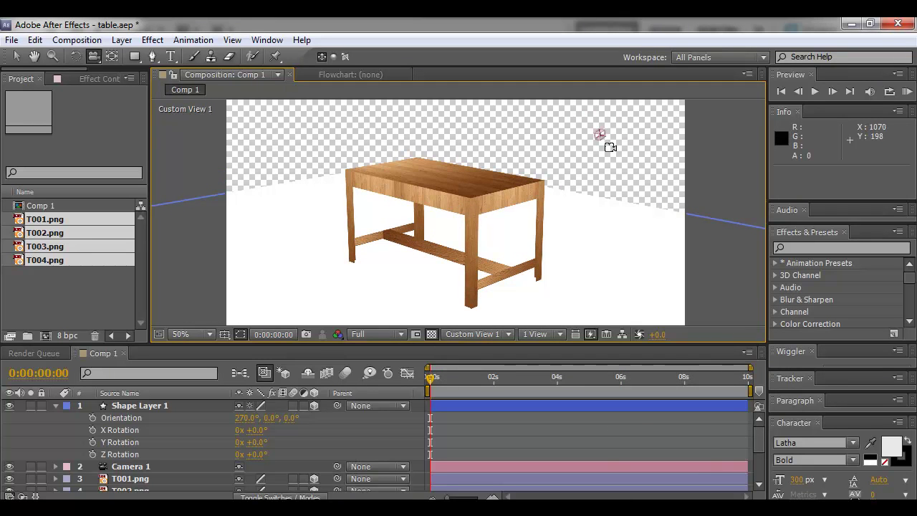
{"action": "left_click_drag", "start_coordinate": [536, 244], "coordinate": [524, 131]}
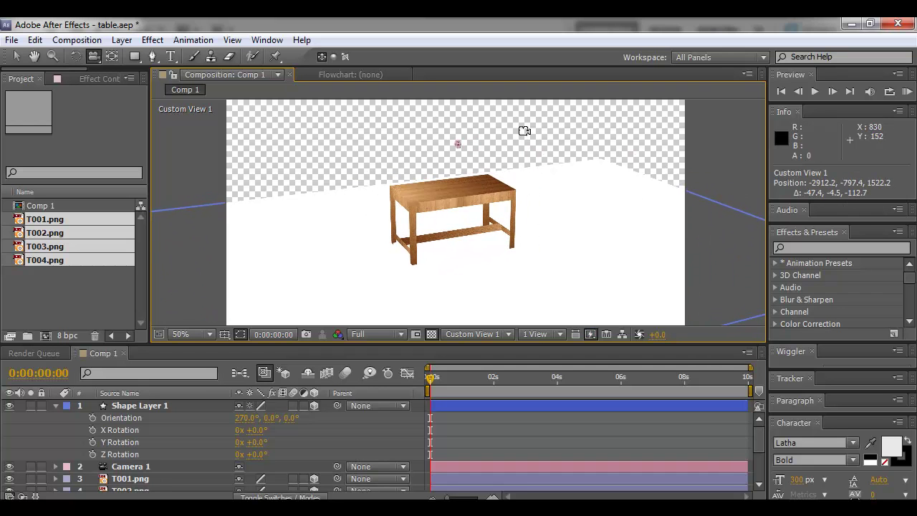
Step: Add a spot light with 33% intensity, a 90° cone angle, 50% cone feather and shadow casting enabled
{"action": "right_click", "coordinate": [711, 132]}
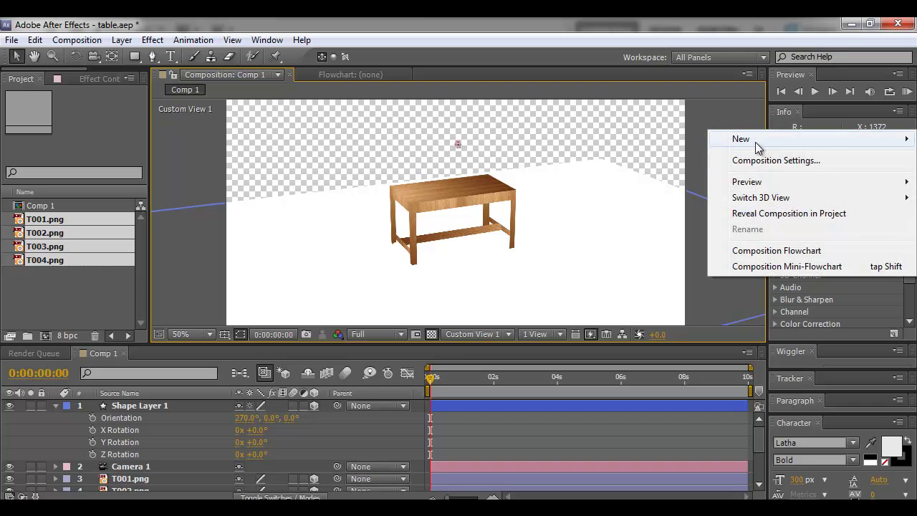
{"action": "mouse_move", "coordinate": [754, 146]}
{"action": "left_click", "coordinate": [592, 192]}
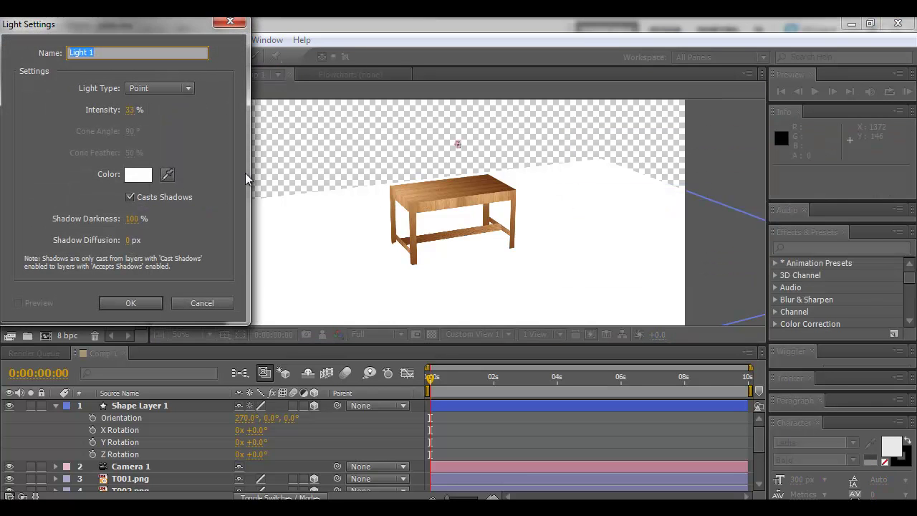
{"action": "left_click", "coordinate": [138, 89]}
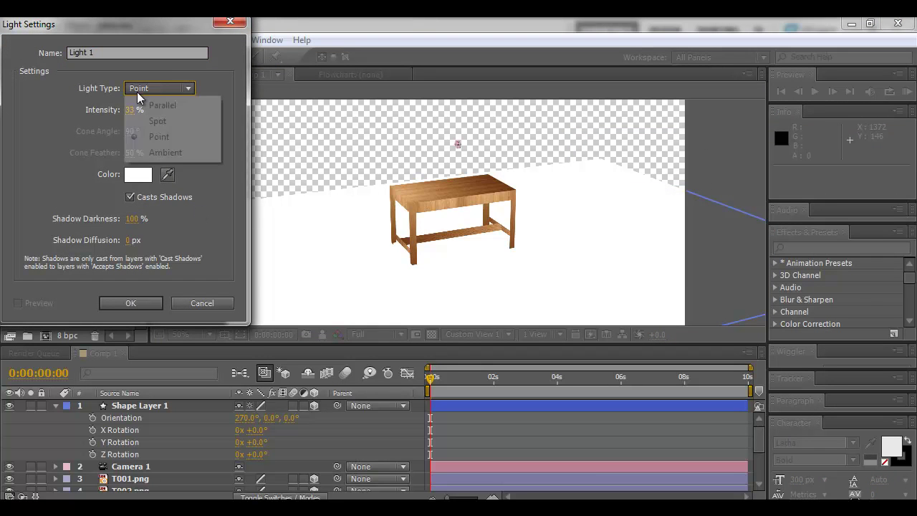
{"action": "left_click", "coordinate": [158, 122]}
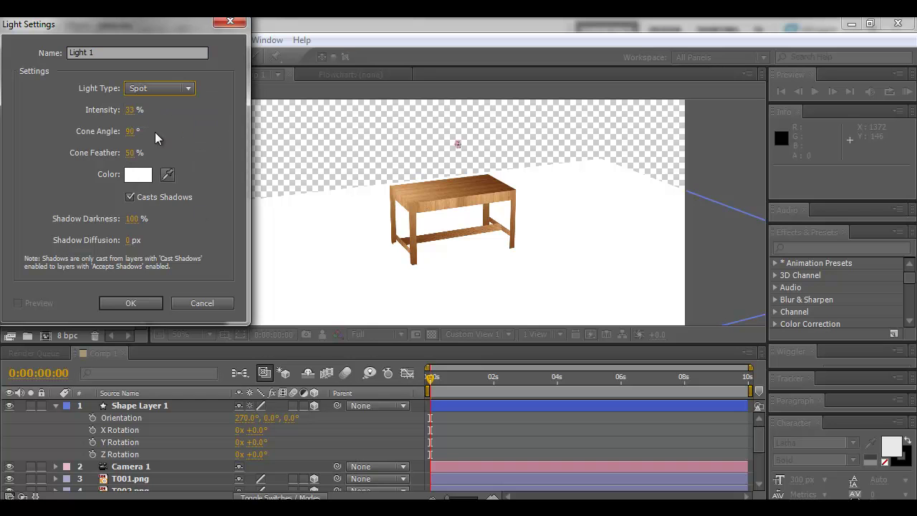
{"action": "left_click", "coordinate": [130, 303]}
Step: Raise Light 1 vertically by about 335 px above the tabletop
{"action": "left_click_drag", "start_coordinate": [467, 256], "coordinate": [479, 221]}
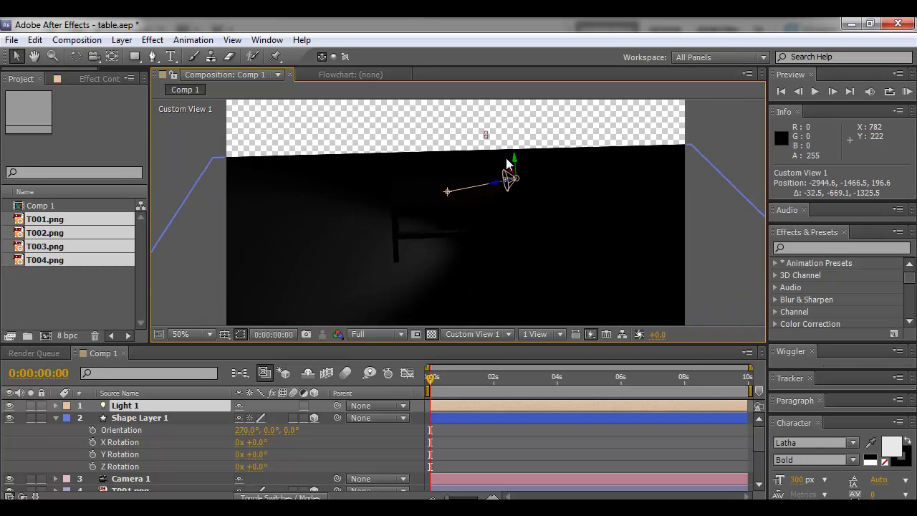
{"action": "left_click_drag", "start_coordinate": [518, 161], "coordinate": [488, 51]}
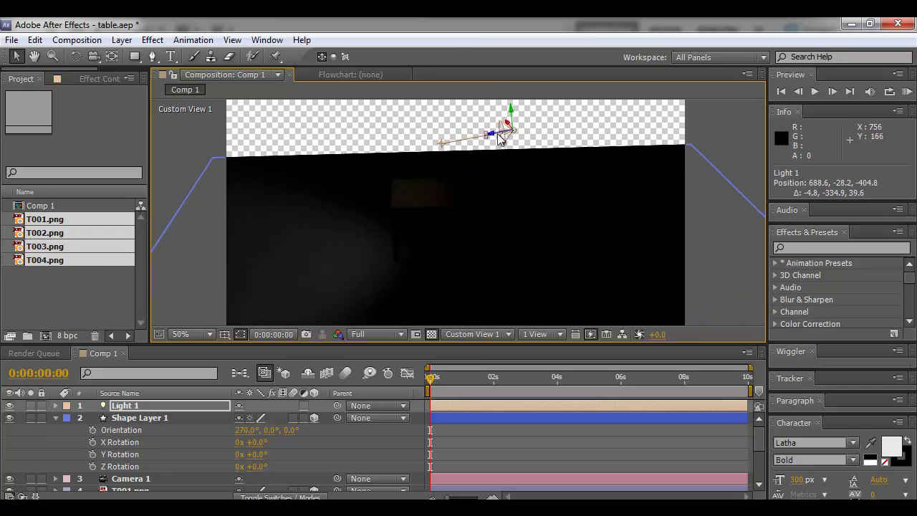
{"action": "left_click_drag", "start_coordinate": [522, 133], "coordinate": [761, 127]}
{"action": "left_click_drag", "start_coordinate": [596, 167], "coordinate": [492, 180]}
Step: Rotate Light 1 about its X axis so it points down toward the floor
{"action": "key", "text": "w"}
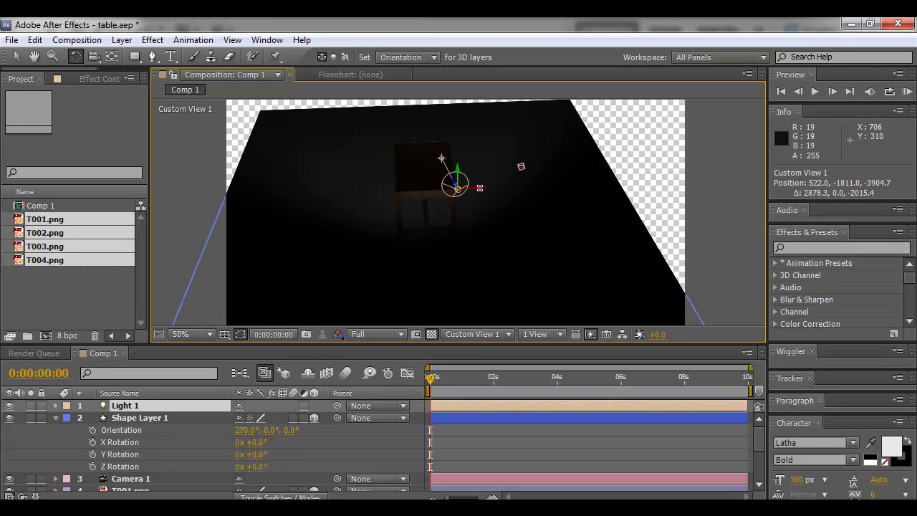
{"action": "left_click", "coordinate": [480, 188]}
{"action": "left_click", "coordinate": [285, 152]}
{"action": "left_click_drag", "start_coordinate": [483, 187], "coordinate": [491, 216]}
{"action": "key", "text": "c"}
{"action": "left_click_drag", "start_coordinate": [547, 121], "coordinate": [544, 210]}
Step: Move Light 1 higher and along its own axes to place it well above the table
{"action": "key", "text": "c"}
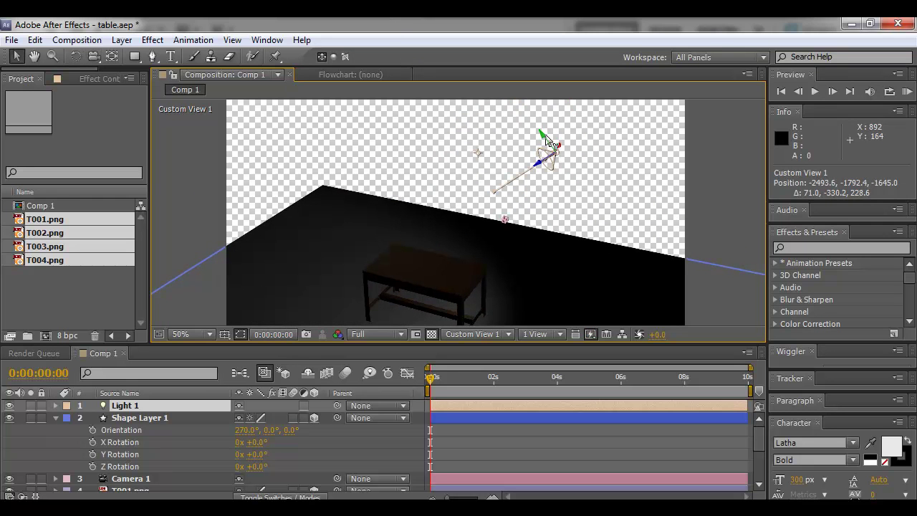
{"action": "left_click_drag", "start_coordinate": [547, 141], "coordinate": [481, 95]}
{"action": "left_click_drag", "start_coordinate": [515, 133], "coordinate": [476, 199]}
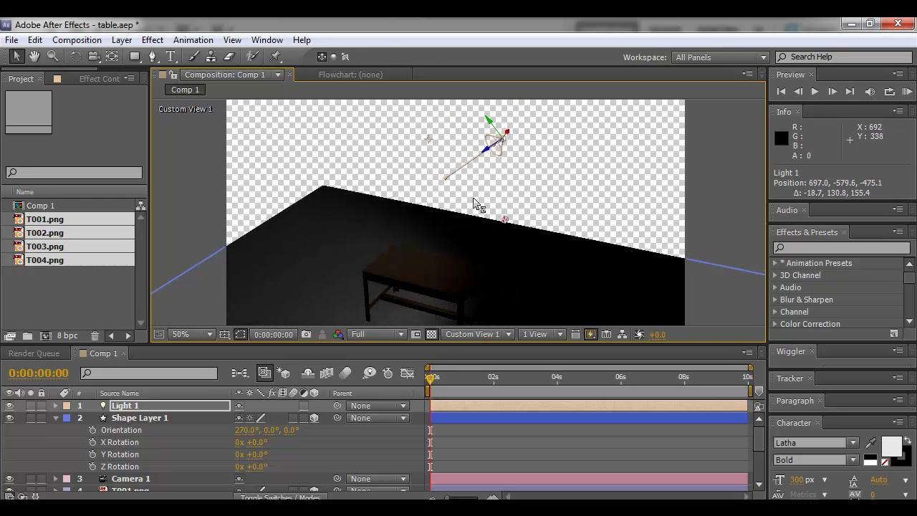
{"action": "left_click_drag", "start_coordinate": [500, 136], "coordinate": [489, 130]}
{"action": "key", "text": "c"}
{"action": "left_click_drag", "start_coordinate": [485, 209], "coordinate": [511, 205]}
Step: Rotate Light 1 to an X orientation of about 278.6° so it shines almost straight down
{"action": "key", "text": "w"}
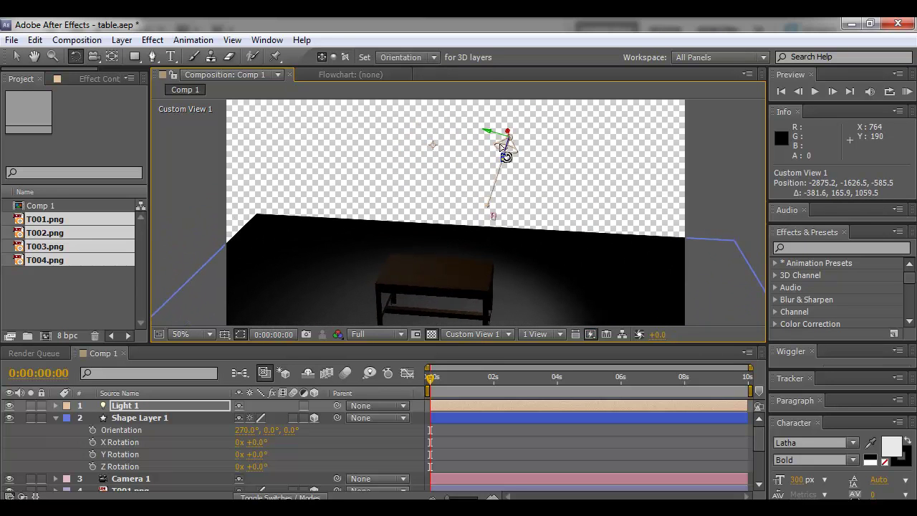
{"action": "left_click_drag", "start_coordinate": [494, 136], "coordinate": [482, 121]}
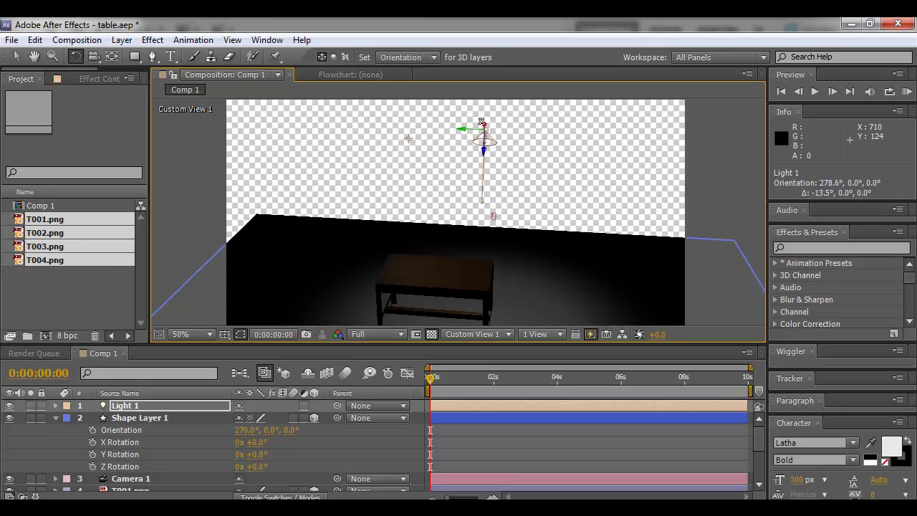
{"action": "left_click_drag", "start_coordinate": [508, 202], "coordinate": [446, 203]}
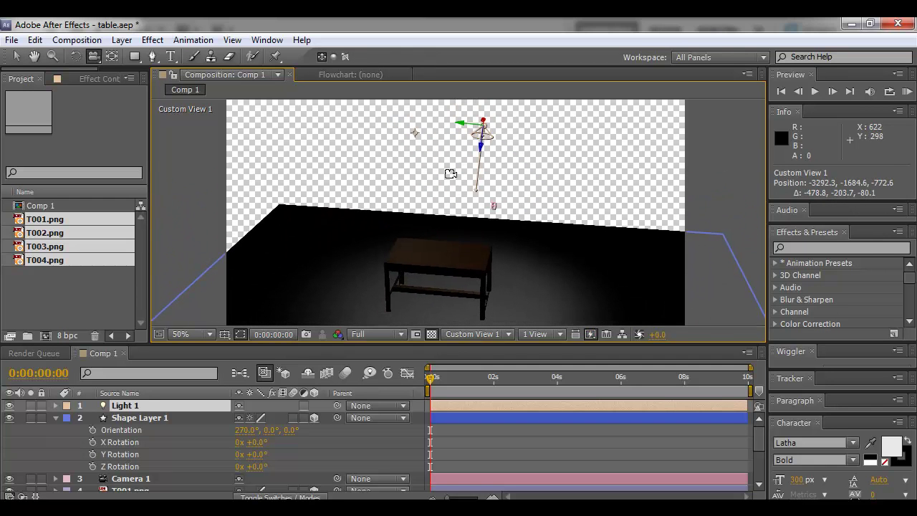
Step: Adjust Light 1's position above the table and frame the lit table close up
{"action": "left_click_drag", "start_coordinate": [479, 129], "coordinate": [595, 145]}
{"action": "left_click_drag", "start_coordinate": [539, 123], "coordinate": [546, 118]}
{"action": "key", "text": "c"}
{"action": "left_click_drag", "start_coordinate": [512, 198], "coordinate": [504, 223]}
{"action": "left_click_drag", "start_coordinate": [513, 228], "coordinate": [459, 280]}
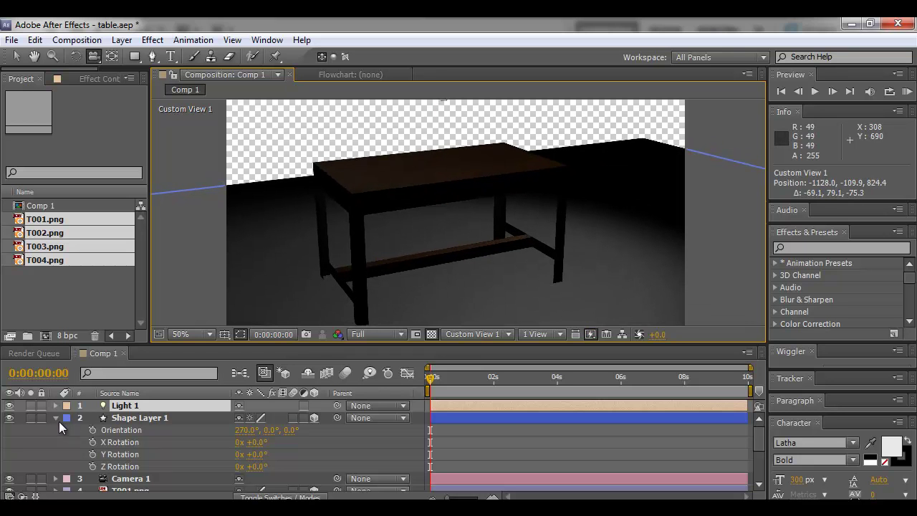
Step: Turn on shadow casting for all eight table layers, from T001.png through the last T004.png
{"action": "left_click", "coordinate": [56, 417]}
{"action": "left_click", "coordinate": [126, 442]}
{"action": "scroll", "coordinate": [141, 463], "scroll_direction": "down", "scroll_amount": 3}
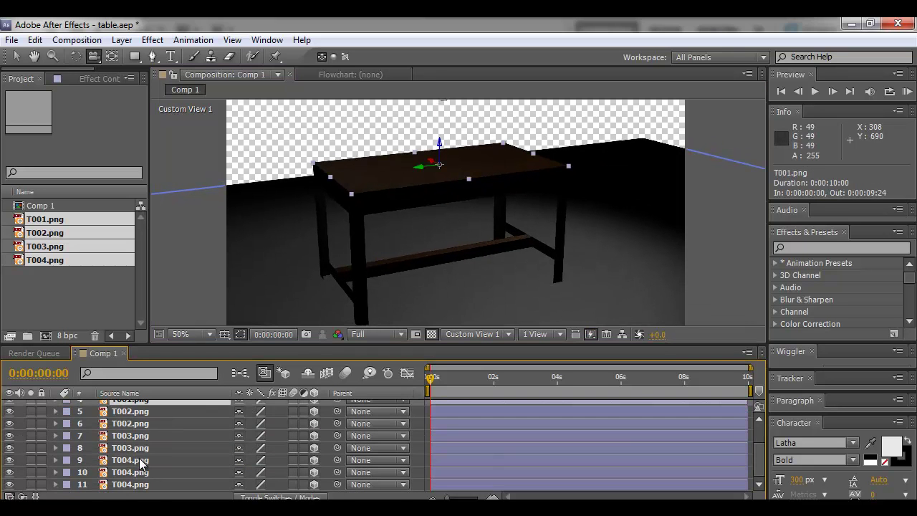
{"action": "left_click", "coordinate": [123, 486], "text": "shift"}
{"action": "scroll", "coordinate": [130, 471], "scroll_direction": "up", "scroll_amount": 3}
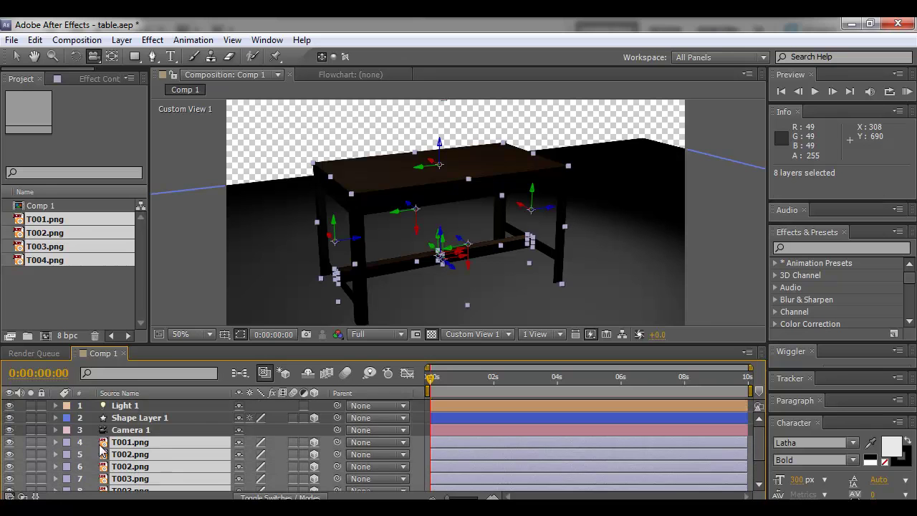
{"action": "left_click", "coordinate": [55, 443]}
{"action": "scroll", "coordinate": [73, 446], "scroll_direction": "down", "scroll_amount": 5}
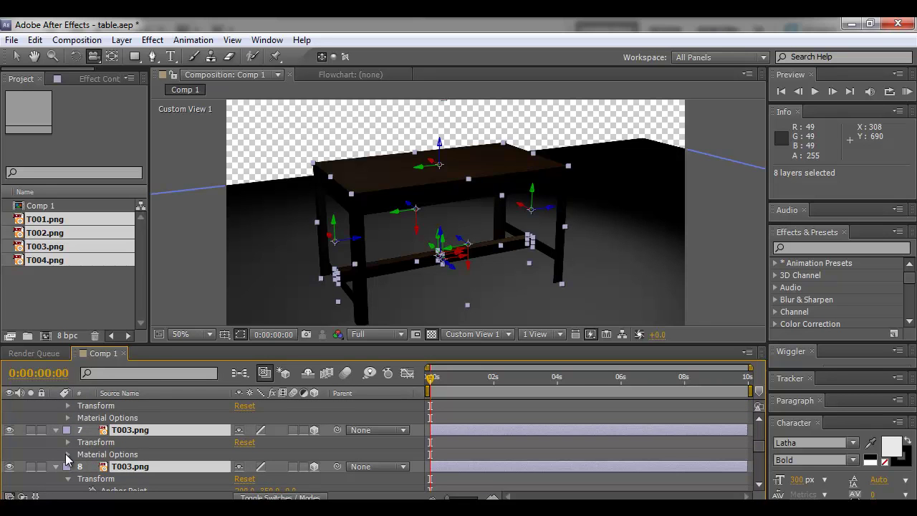
{"action": "left_click", "coordinate": [66, 456]}
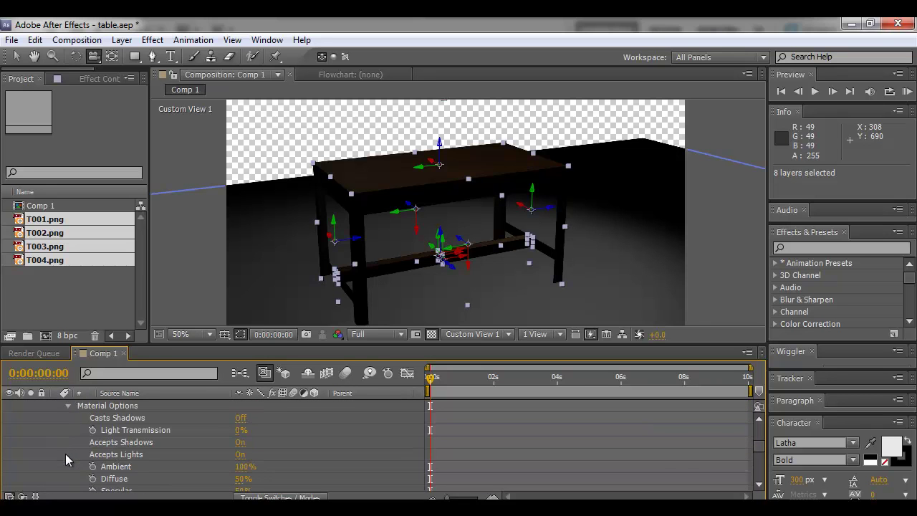
{"action": "left_click", "coordinate": [240, 418]}
Step: Raise the intensity of Light 1 to 137%
{"action": "left_click_drag", "start_coordinate": [515, 245], "coordinate": [467, 276]}
{"action": "mouse_move", "coordinate": [374, 258]}
{"action": "left_mouse_down"}
{"action": "mouse_move", "coordinate": [435, 263]}
{"action": "mouse_move", "coordinate": [379, 194]}
{"action": "mouse_move", "coordinate": [362, 250]}
{"action": "left_mouse_up"}
{"action": "left_click_drag", "start_coordinate": [401, 219], "coordinate": [459, 138]}
{"action": "left_click", "coordinate": [469, 125]}
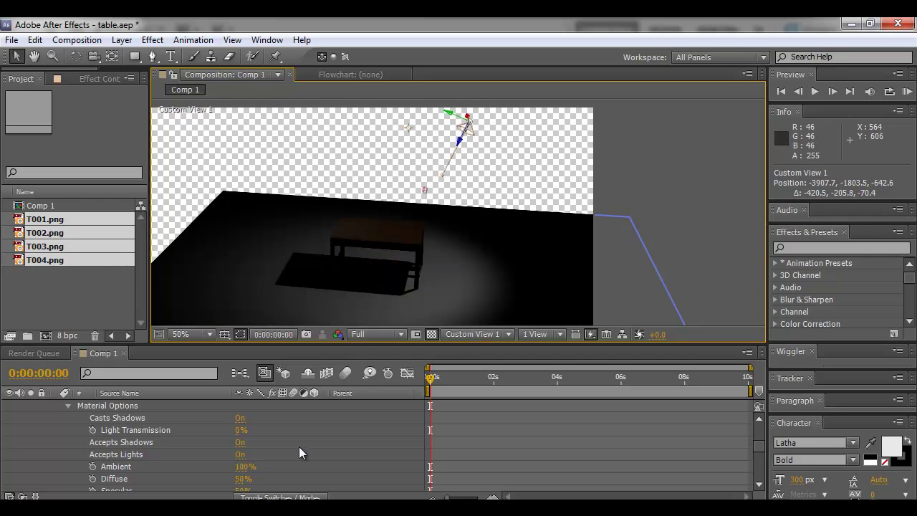
{"action": "scroll", "coordinate": [296, 430], "scroll_direction": "up", "scroll_amount": 5}
{"action": "left_click", "coordinate": [56, 406]}
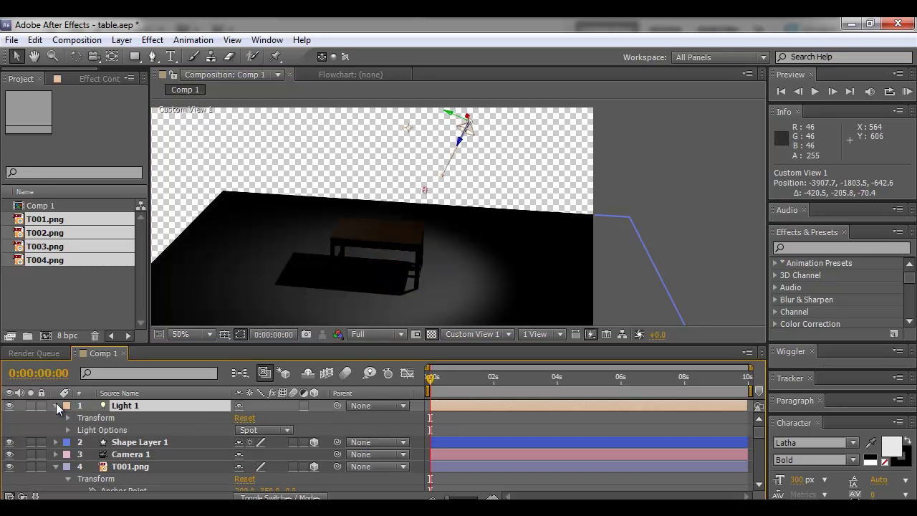
{"action": "left_click", "coordinate": [69, 429]}
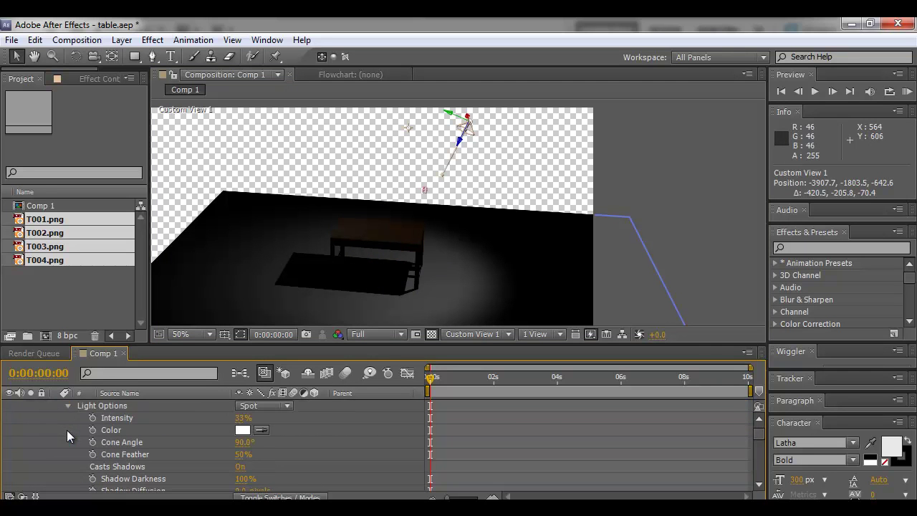
{"action": "left_click_drag", "start_coordinate": [242, 423], "coordinate": [307, 409]}
Step: Change Light 1's color to the warm cream tone EFD6B1
{"action": "key", "text": "c"}
{"action": "left_click_drag", "start_coordinate": [430, 246], "coordinate": [459, 256]}
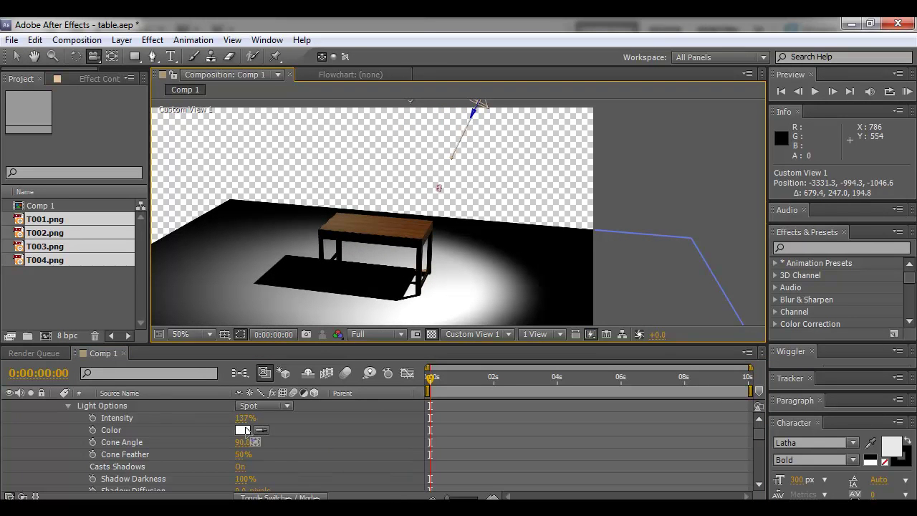
{"action": "left_click", "coordinate": [243, 430]}
{"action": "left_click_drag", "start_coordinate": [812, 356], "coordinate": [812, 335]}
{"action": "mouse_move", "coordinate": [644, 188]}
{"action": "left_mouse_down"}
{"action": "mouse_move", "coordinate": [637, 180]}
{"action": "mouse_move", "coordinate": [656, 181]}
{"action": "left_mouse_up"}
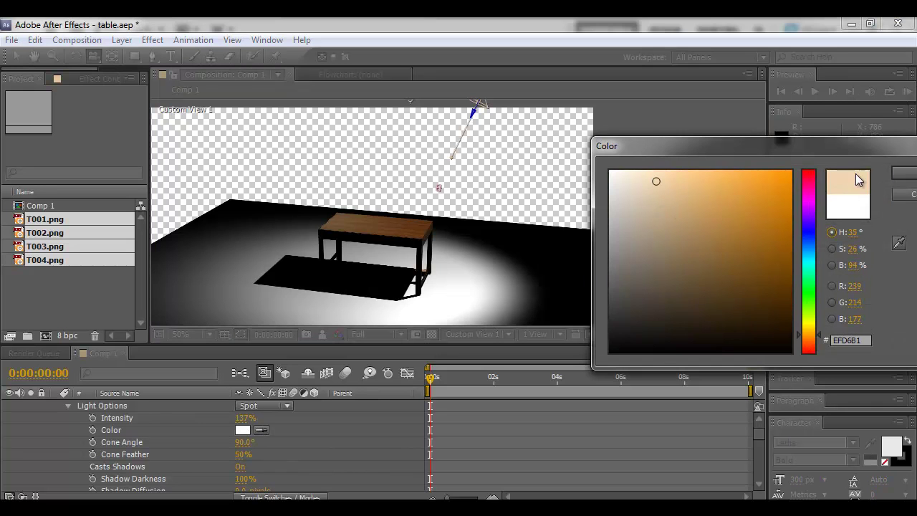
{"action": "left_click", "coordinate": [904, 173]}
Step: Duplicate Light 1 and move the copy to the opposite side above the table
{"action": "left_click_drag", "start_coordinate": [422, 262], "coordinate": [390, 262]}
{"action": "right_click", "coordinate": [391, 262]}
{"action": "left_click", "coordinate": [321, 131]}
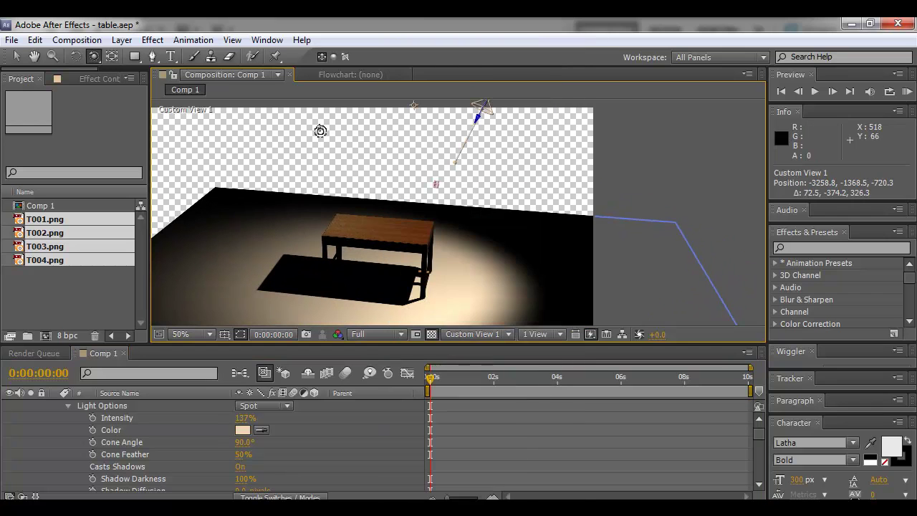
{"action": "left_click_drag", "start_coordinate": [402, 186], "coordinate": [392, 160]}
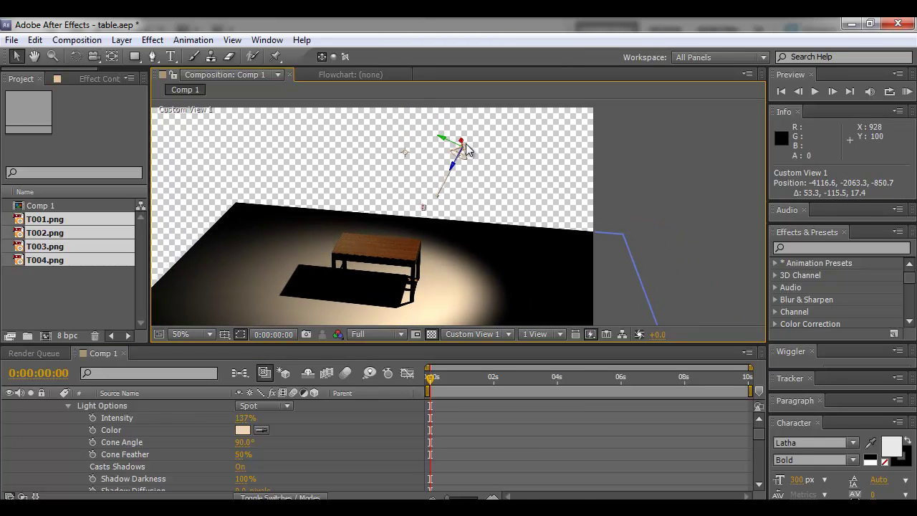
{"action": "left_click_drag", "start_coordinate": [464, 143], "coordinate": [466, 149]}
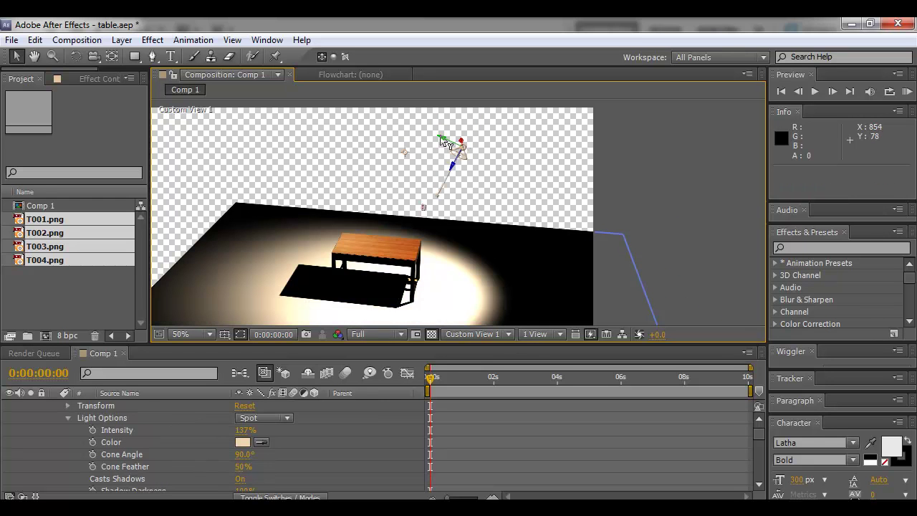
{"action": "key", "text": "c"}
{"action": "left_click_drag", "start_coordinate": [428, 139], "coordinate": [3, 373]}
{"action": "key", "text": "w"}
{"action": "key", "text": "v"}
{"action": "key", "text": "c"}
{"action": "left_click_drag", "start_coordinate": [236, 323], "coordinate": [283, 393]}
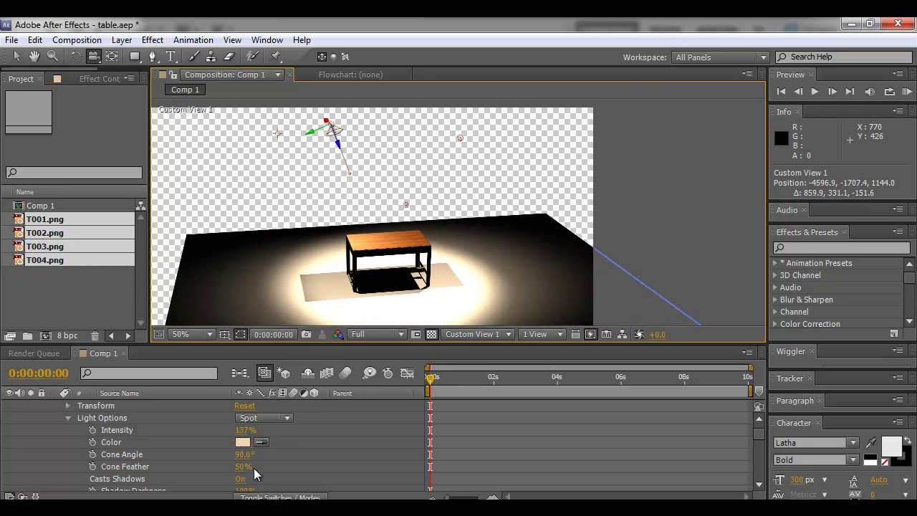
Step: Turn off shadow casting for Light 1 and lower its intensity to 11%
{"action": "scroll", "coordinate": [262, 469], "scroll_direction": "down", "scroll_amount": 3}
{"action": "left_click", "coordinate": [240, 442]}
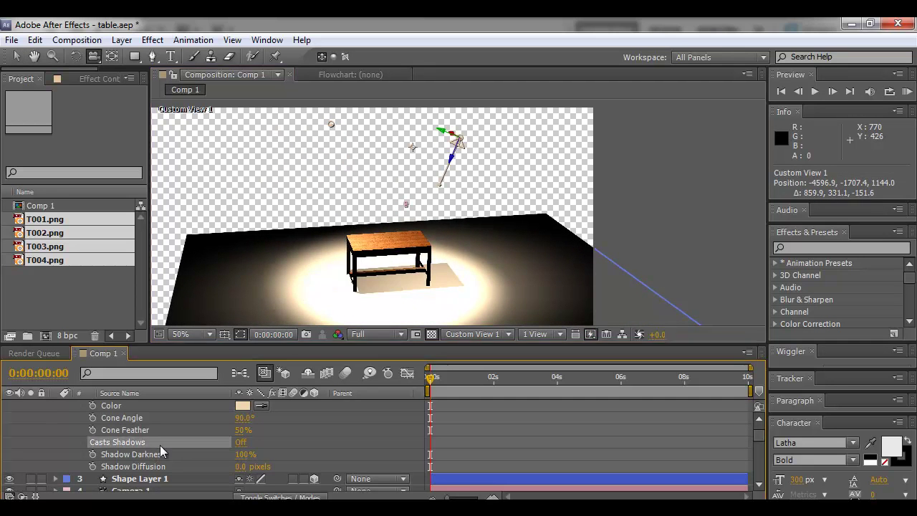
{"action": "left_click_drag", "start_coordinate": [398, 266], "coordinate": [317, 380]}
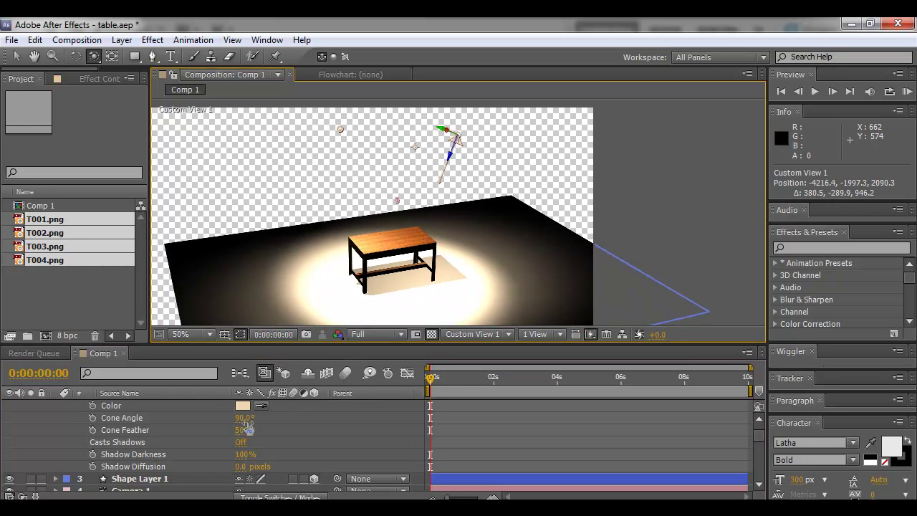
{"action": "scroll", "coordinate": [250, 435], "scroll_direction": "up", "scroll_amount": 5}
{"action": "left_click_drag", "start_coordinate": [242, 456], "coordinate": [152, 461]}
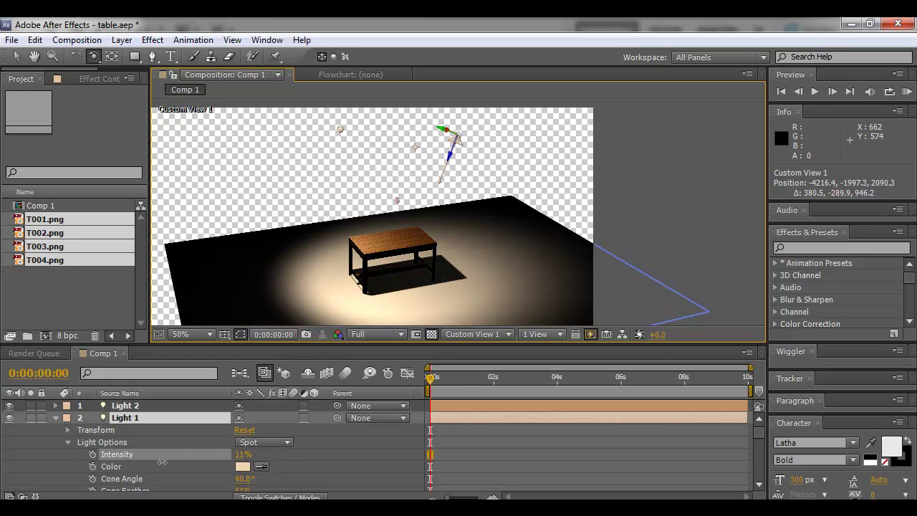
Step: Examine the table's lighting and floor shadow close up with Light 2 selected
{"action": "left_click_drag", "start_coordinate": [390, 258], "coordinate": [376, 250]}
{"action": "key", "text": "v"}
{"action": "left_click", "coordinate": [326, 128]}
{"action": "key", "text": "c"}
{"action": "left_click_drag", "start_coordinate": [380, 201], "coordinate": [412, 186]}
{"action": "key", "text": "w"}
{"action": "key", "text": "c"}
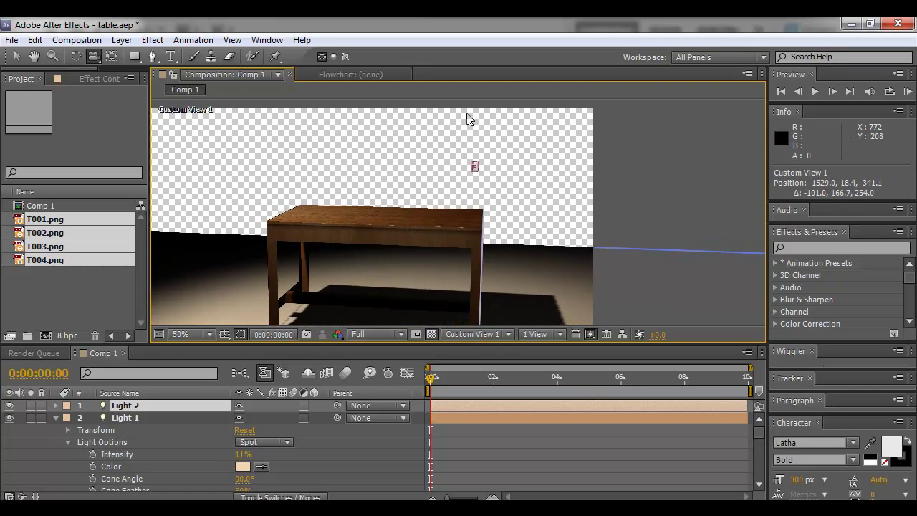
{"action": "mouse_move", "coordinate": [411, 253]}
{"action": "left_mouse_down"}
{"action": "mouse_move", "coordinate": [428, 255]}
{"action": "mouse_move", "coordinate": [411, 229]}
{"action": "mouse_move", "coordinate": [538, 253]}
{"action": "mouse_move", "coordinate": [331, 230]}
{"action": "mouse_move", "coordinate": [331, 213]}
{"action": "mouse_move", "coordinate": [329, 233]}
{"action": "mouse_move", "coordinate": [301, 250]}
{"action": "mouse_move", "coordinate": [227, 260]}
{"action": "mouse_move", "coordinate": [301, 246]}
{"action": "mouse_move", "coordinate": [327, 262]}
{"action": "mouse_move", "coordinate": [348, 239]}
{"action": "mouse_move", "coordinate": [364, 237]}
{"action": "left_mouse_up"}
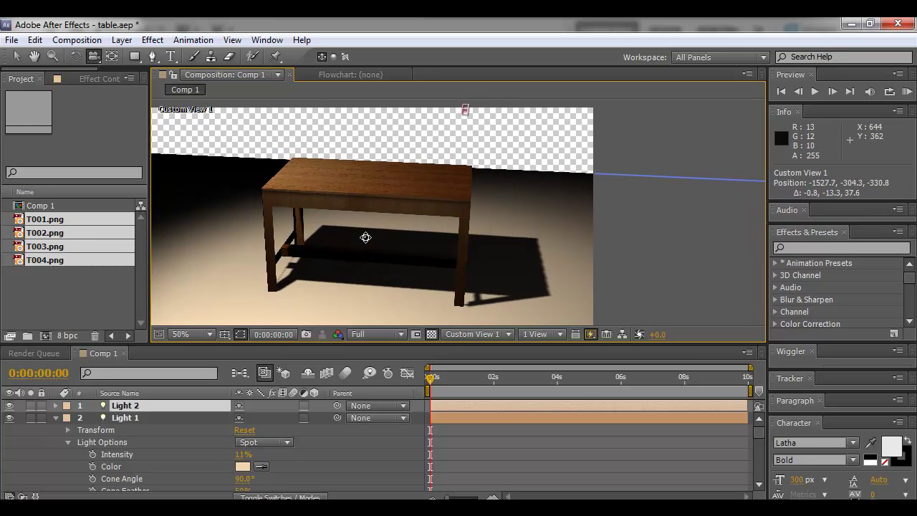
{"action": "key", "text": "v"}
{"action": "left_click", "coordinate": [385, 132]}
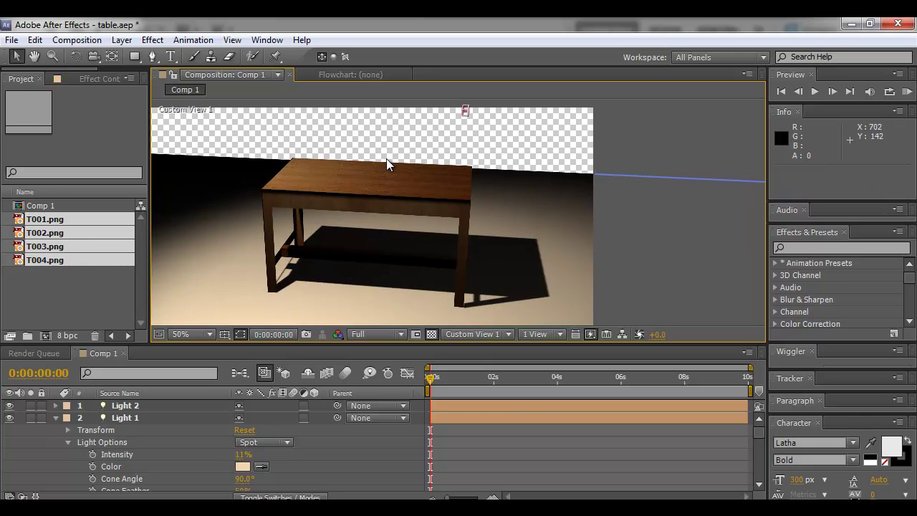
Step: Delete Light 2 from the composition
{"action": "key", "text": "c"}
{"action": "left_click_drag", "start_coordinate": [345, 134], "coordinate": [240, 186]}
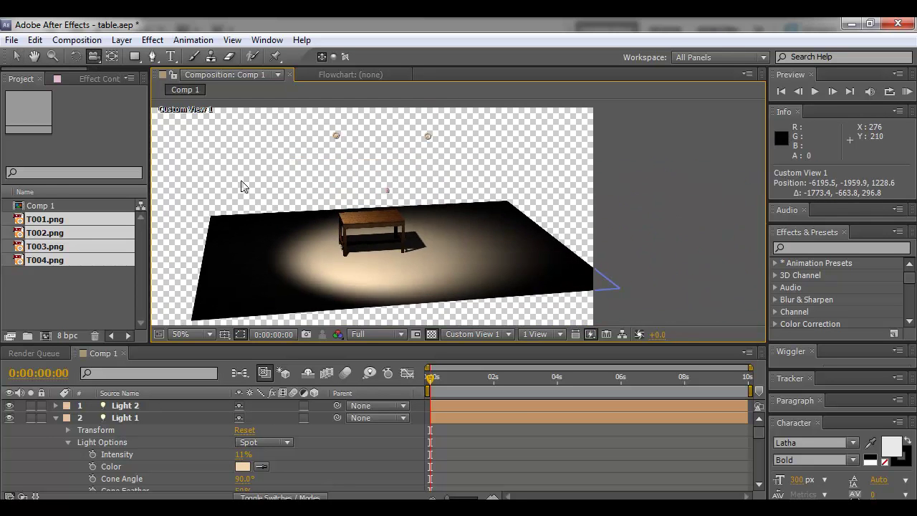
{"action": "left_click", "coordinate": [337, 133]}
{"action": "key", "text": "Delete"}
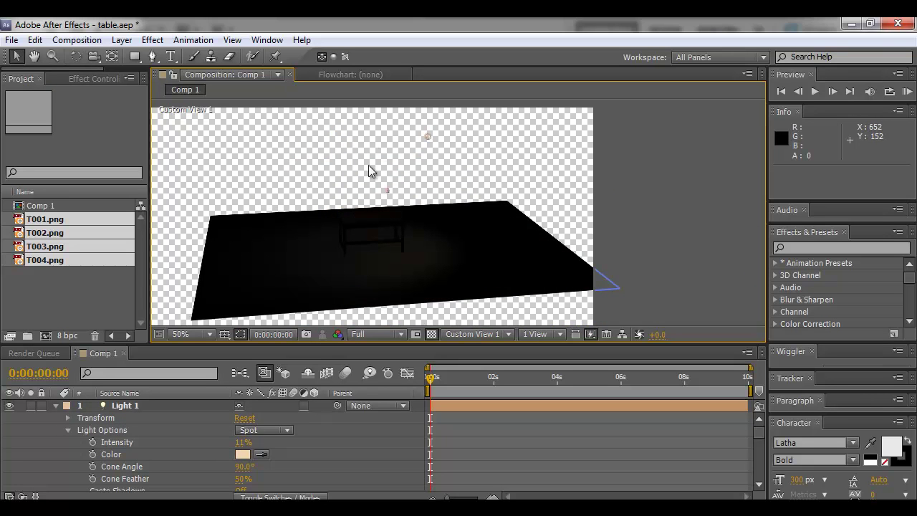
Step: Raise Light 1's shadow darkness to 157% and turn its shadow casting back on
{"action": "left_click", "coordinate": [427, 136]}
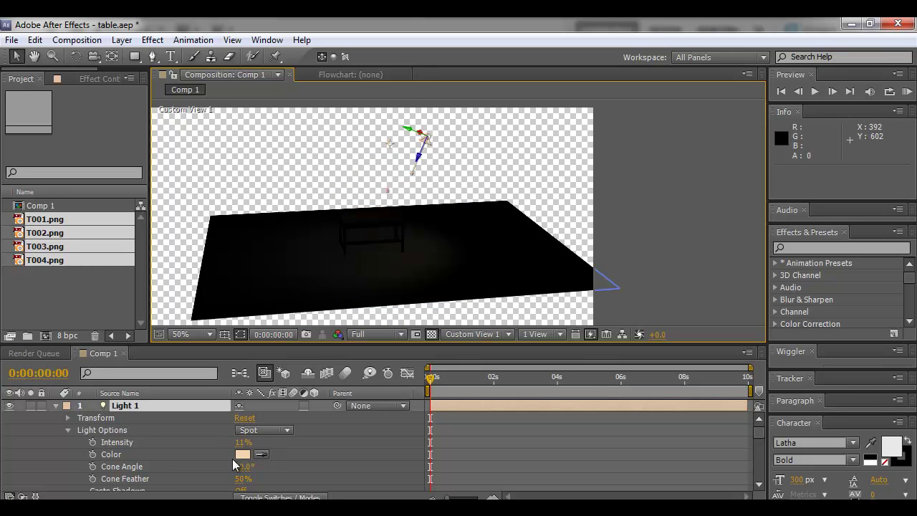
{"action": "scroll", "coordinate": [235, 473], "scroll_direction": "down", "scroll_amount": 1}
{"action": "left_click_drag", "start_coordinate": [244, 466], "coordinate": [278, 468]}
{"action": "left_click", "coordinate": [238, 456]}
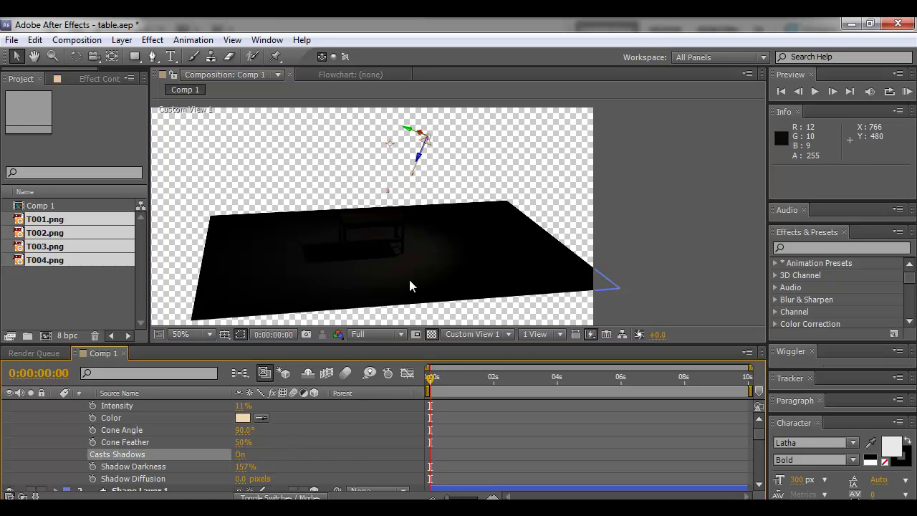
Step: Raise the intensity of Light 1 to 147%
{"action": "key", "text": "c"}
{"action": "left_click_drag", "start_coordinate": [409, 283], "coordinate": [382, 256]}
{"action": "scroll", "coordinate": [241, 442], "scroll_direction": "up", "scroll_amount": 1}
{"action": "left_click_drag", "start_coordinate": [244, 442], "coordinate": [343, 441]}
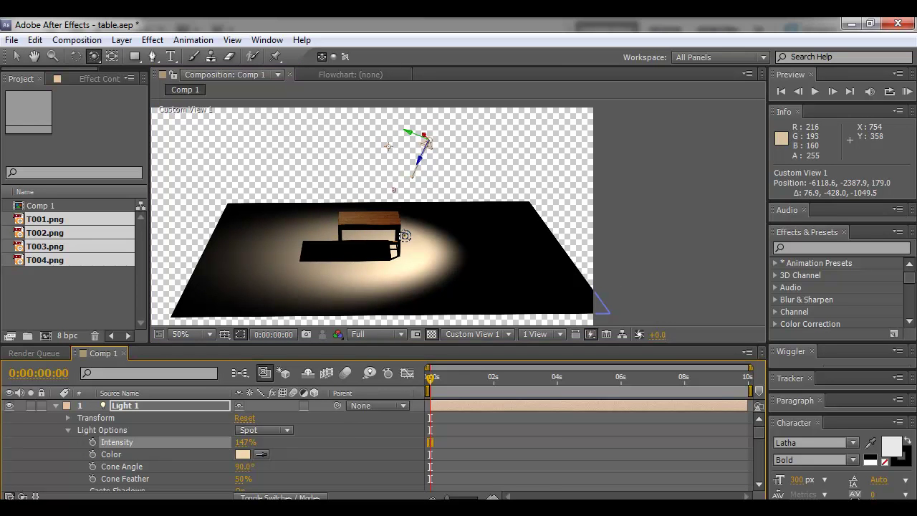
Step: Set Light 1's shadow darkness to 50%
{"action": "left_click_drag", "start_coordinate": [337, 272], "coordinate": [362, 250]}
{"action": "right_click", "coordinate": [362, 250]}
{"action": "left_click", "coordinate": [499, 247]}
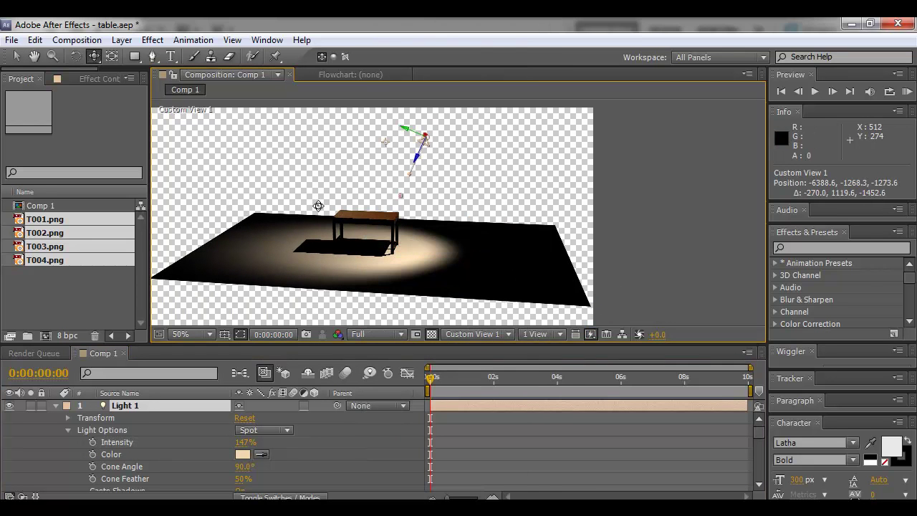
{"action": "left_click_drag", "start_coordinate": [319, 205], "coordinate": [373, 268]}
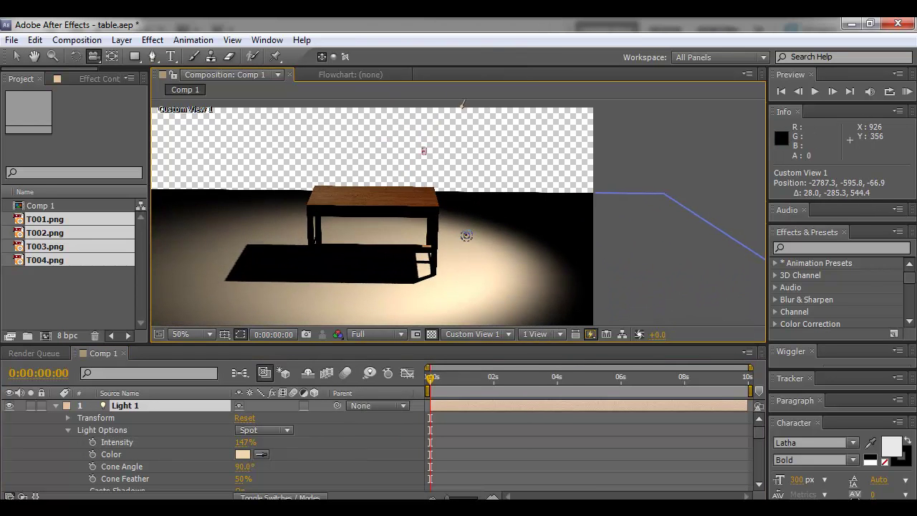
{"action": "scroll", "coordinate": [305, 440], "scroll_direction": "down", "scroll_amount": 3}
{"action": "left_click", "coordinate": [244, 467]}
{"action": "type", "text": "21"}
{"action": "left_click", "coordinate": [147, 466]}
{"action": "left_click_drag", "start_coordinate": [240, 466], "coordinate": [213, 476]}
Step: Soften Light 1's shadow by setting its shadow diffusion to 65 pixels
{"action": "mouse_move", "coordinate": [331, 283]}
{"action": "left_mouse_down"}
{"action": "mouse_move", "coordinate": [379, 272]}
{"action": "mouse_move", "coordinate": [338, 293]}
{"action": "left_mouse_up"}
{"action": "right_click", "coordinate": [361, 295]}
{"action": "left_click", "coordinate": [290, 271]}
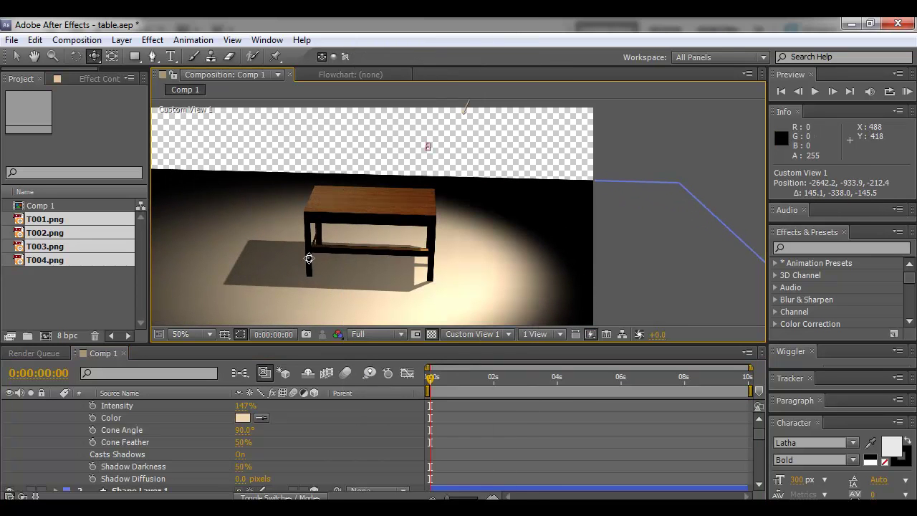
{"action": "left_click_drag", "start_coordinate": [318, 252], "coordinate": [315, 250]}
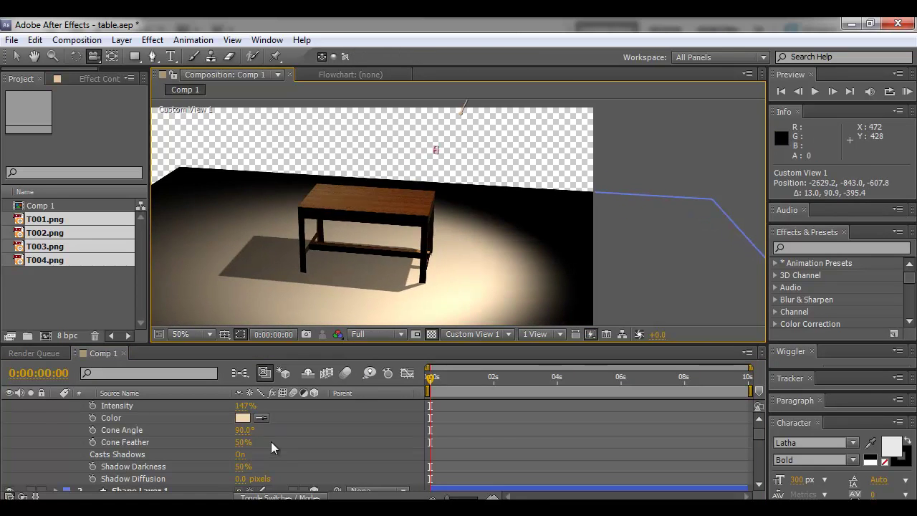
{"action": "scroll", "coordinate": [247, 448], "scroll_direction": "down", "scroll_amount": 3}
{"action": "left_click_drag", "start_coordinate": [241, 442], "coordinate": [331, 440]}
{"action": "left_click_drag", "start_coordinate": [251, 446], "coordinate": [229, 445]}
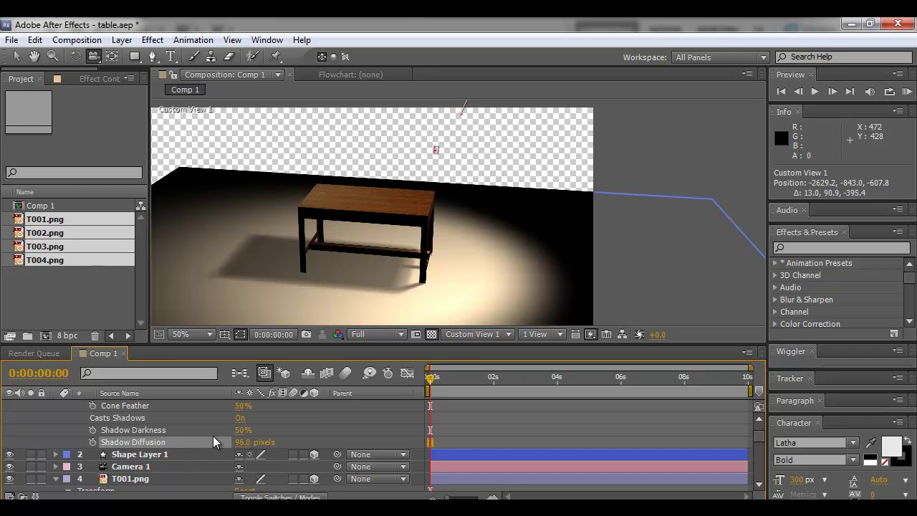
{"action": "left_click_drag", "start_coordinate": [244, 448], "coordinate": [216, 450]}
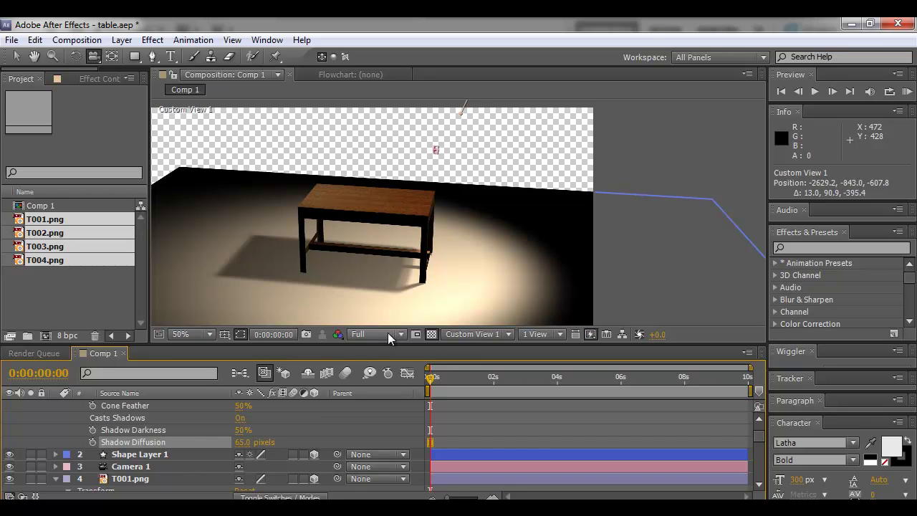
Step: Check the shadow close up from another angle and set Light 1's shadow diffusion to about 50 pixels
{"action": "left_click_drag", "start_coordinate": [372, 263], "coordinate": [334, 237]}
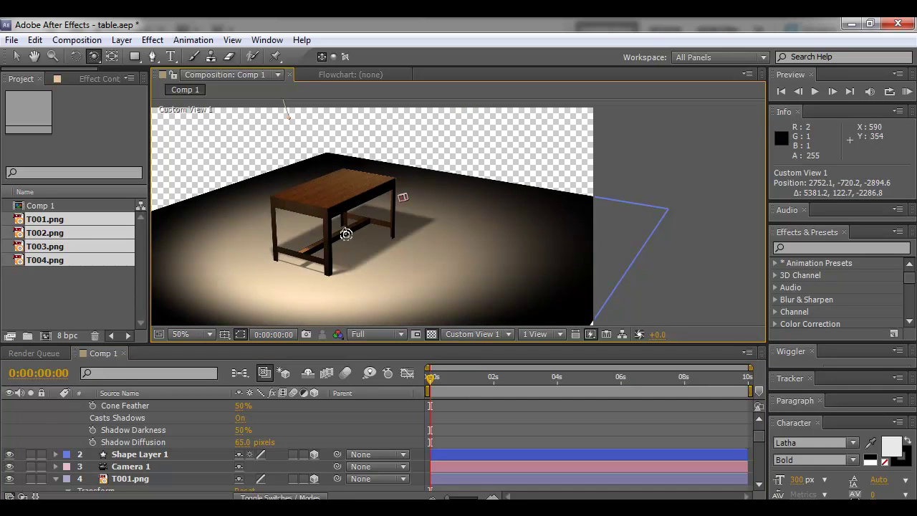
{"action": "left_click_drag", "start_coordinate": [347, 234], "coordinate": [273, 237]}
{"action": "scroll", "coordinate": [221, 451], "scroll_direction": "up", "scroll_amount": 2}
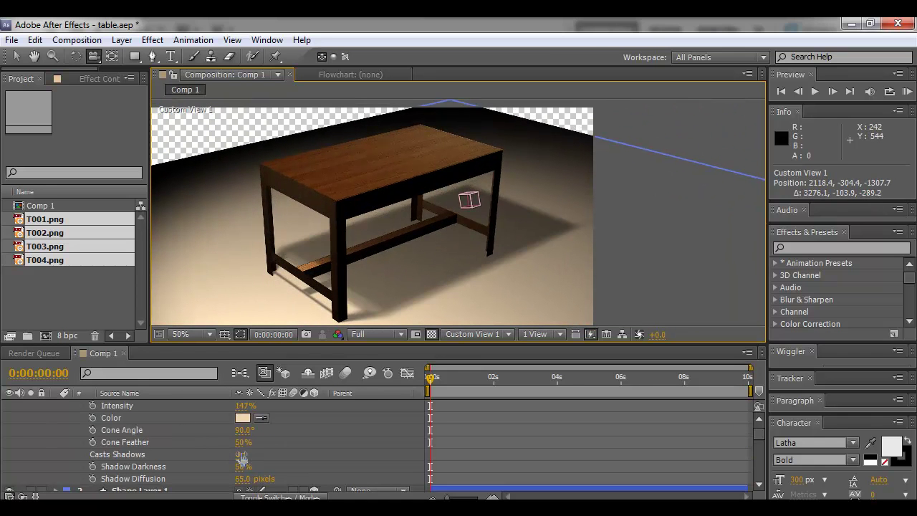
{"action": "scroll", "coordinate": [349, 472], "scroll_direction": "down", "scroll_amount": 2}
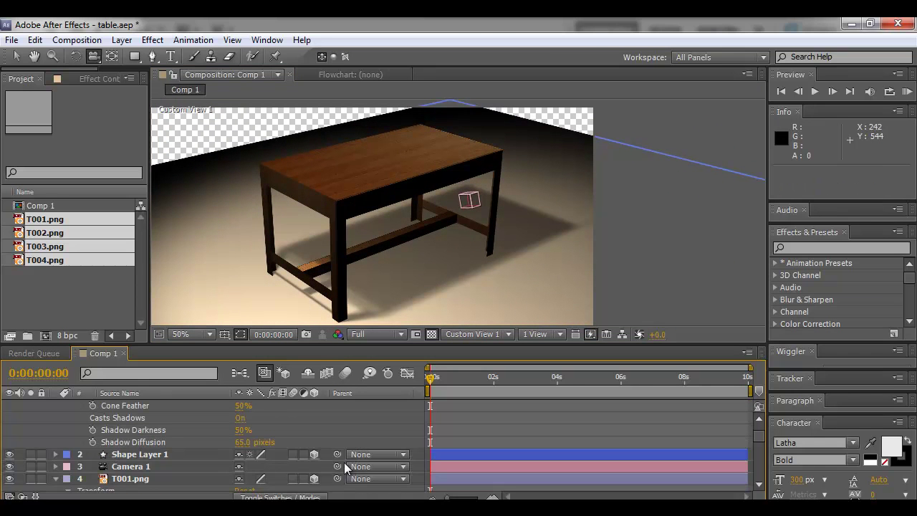
{"action": "left_click_drag", "start_coordinate": [243, 448], "coordinate": [270, 440]}
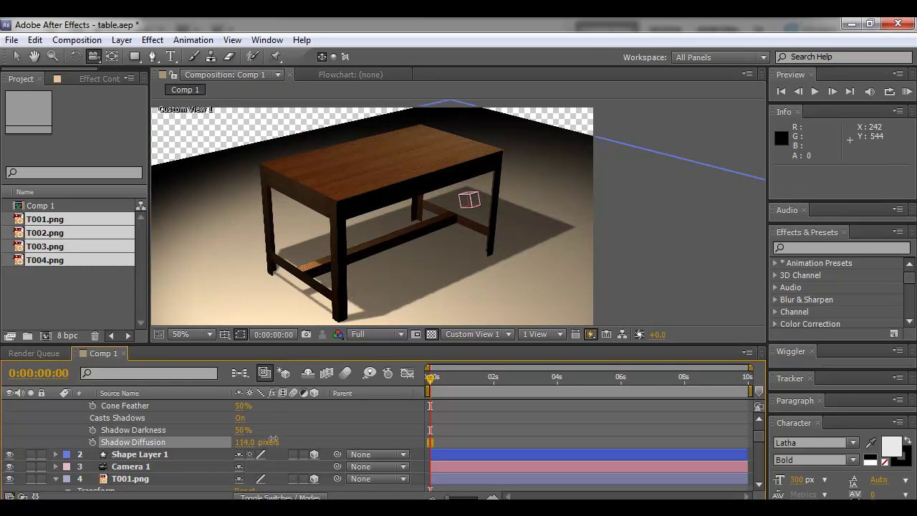
{"action": "left_click_drag", "start_coordinate": [331, 446], "coordinate": [247, 445]}
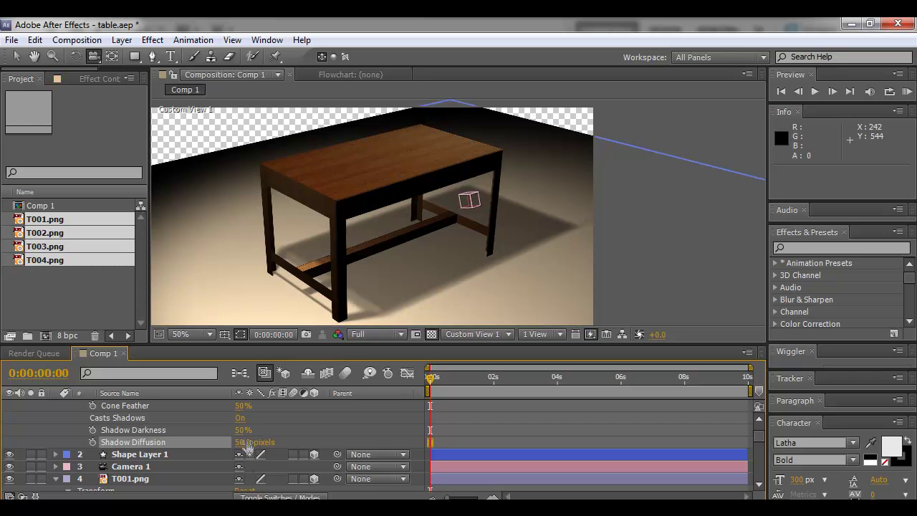
Step: Lower Light 1's shadow darkness to 33% and check the shadow from another side of the table
{"action": "left_click_drag", "start_coordinate": [244, 433], "coordinate": [233, 459]}
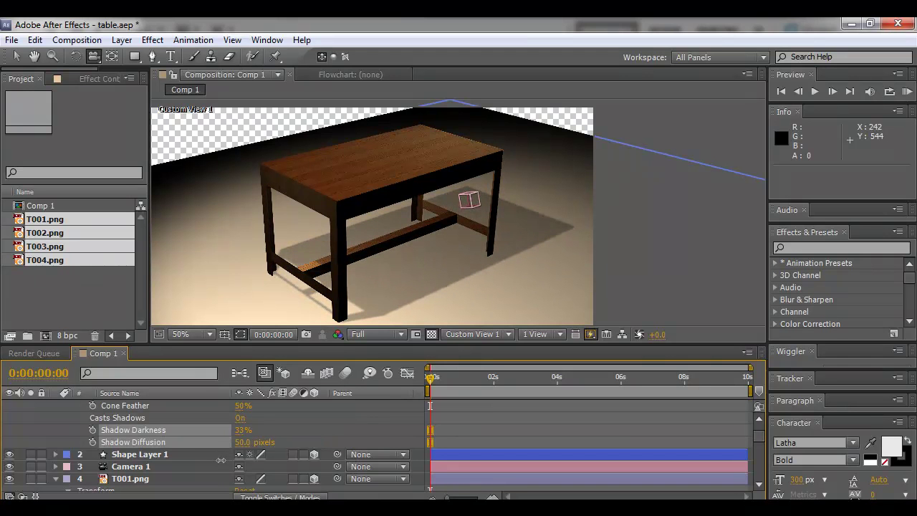
{"action": "left_click_drag", "start_coordinate": [283, 262], "coordinate": [435, 260]}
Step: Try a wide 167° cone on Light 1, settle on a 65° cone angle and check the light pool around the table
{"action": "scroll", "coordinate": [314, 435], "scroll_direction": "up", "scroll_amount": 3}
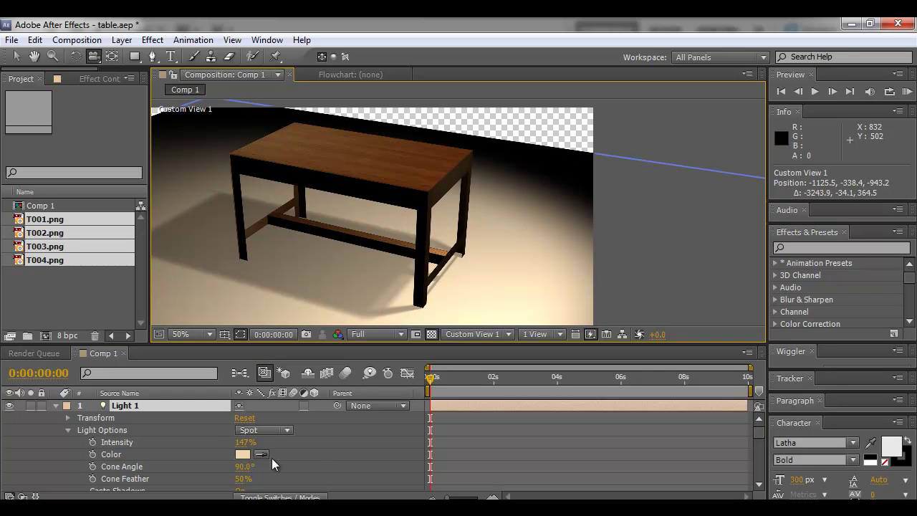
{"action": "left_click_drag", "start_coordinate": [244, 466], "coordinate": [286, 453]}
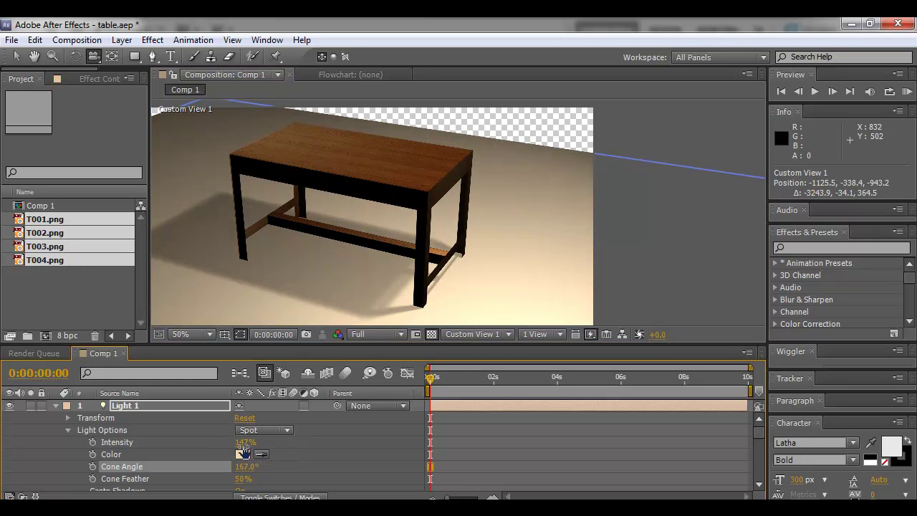
{"action": "left_click_drag", "start_coordinate": [245, 475], "coordinate": [177, 470]}
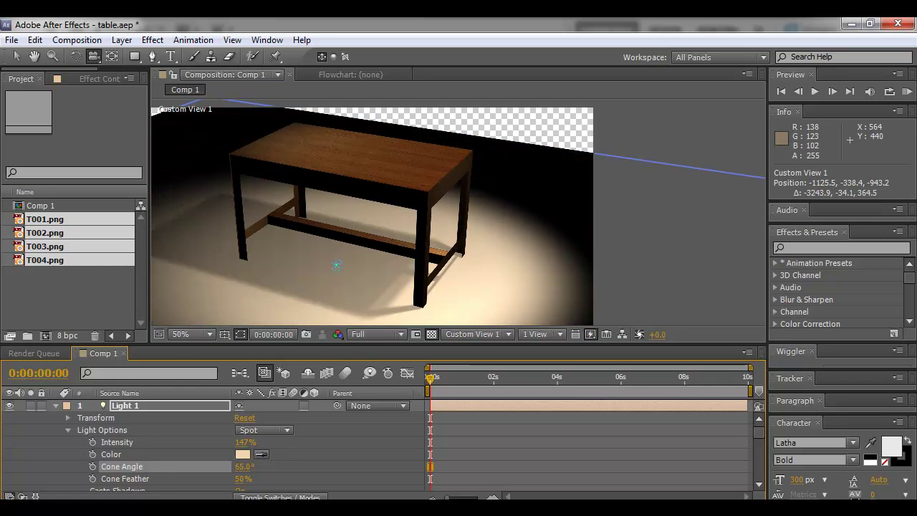
{"action": "left_click_drag", "start_coordinate": [348, 232], "coordinate": [467, 127]}
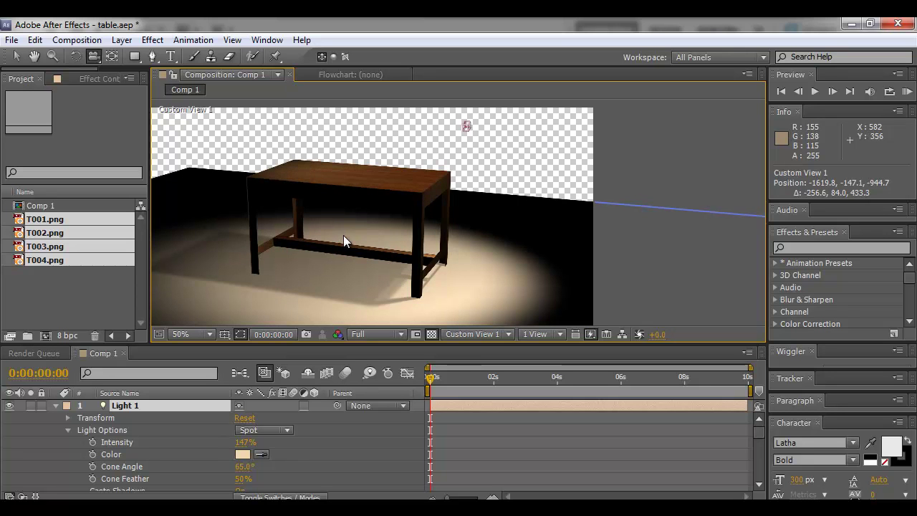
{"action": "left_click_drag", "start_coordinate": [368, 250], "coordinate": [262, 159]}
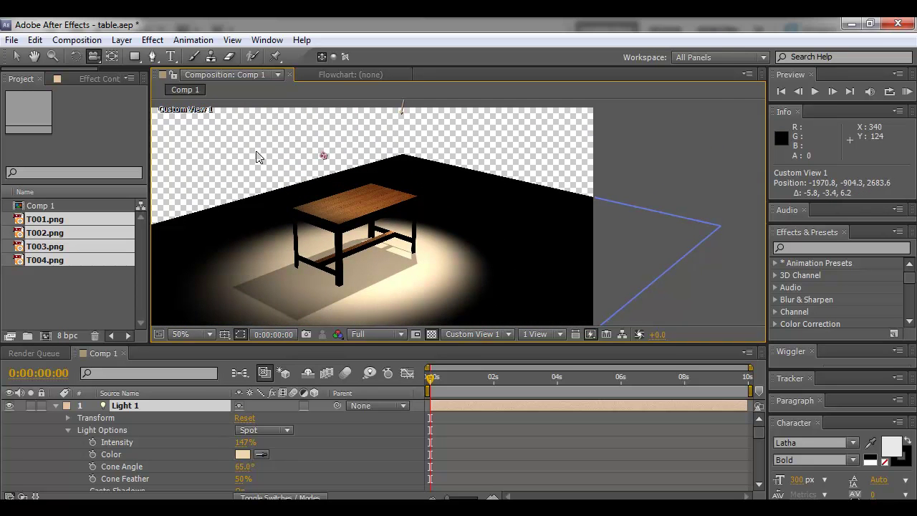
Step: Add a second light named Light 2 to the composition, with its light type set to Point
{"action": "right_click", "coordinate": [642, 149]}
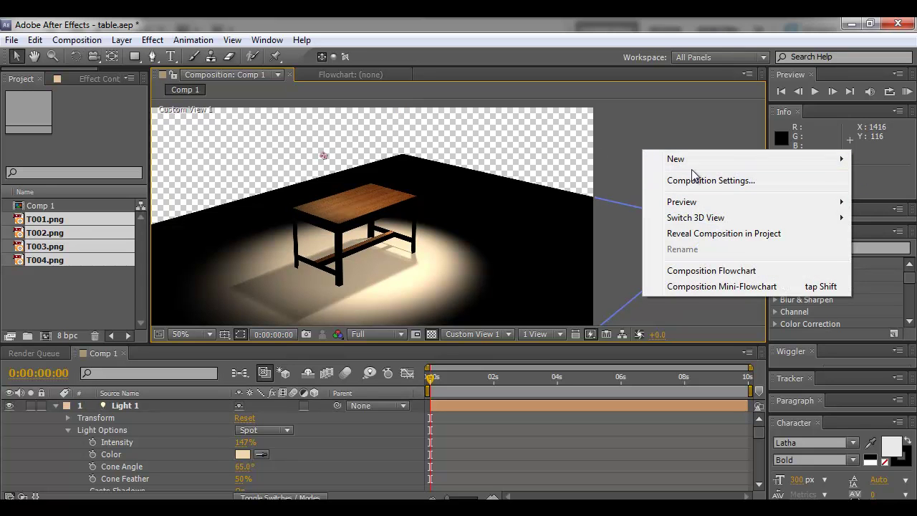
{"action": "mouse_move", "coordinate": [691, 165]}
{"action": "left_click", "coordinate": [530, 213]}
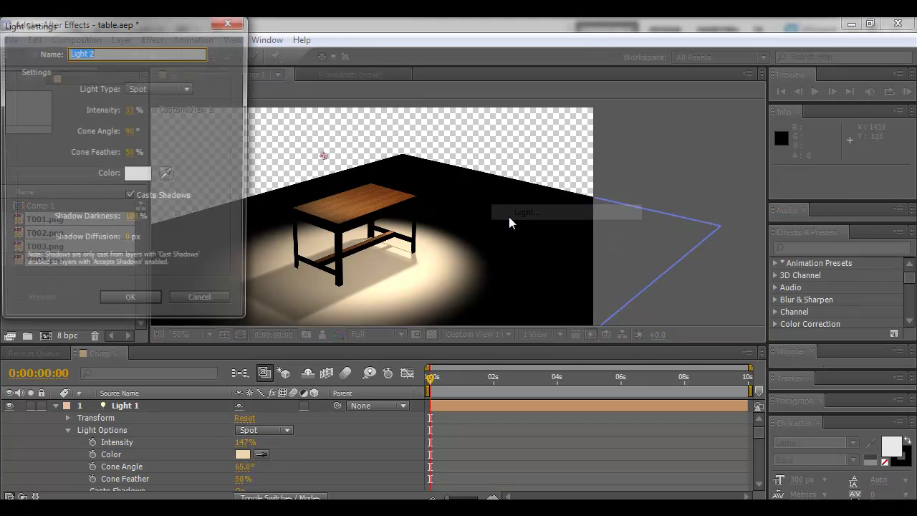
{"action": "left_click", "coordinate": [159, 88]}
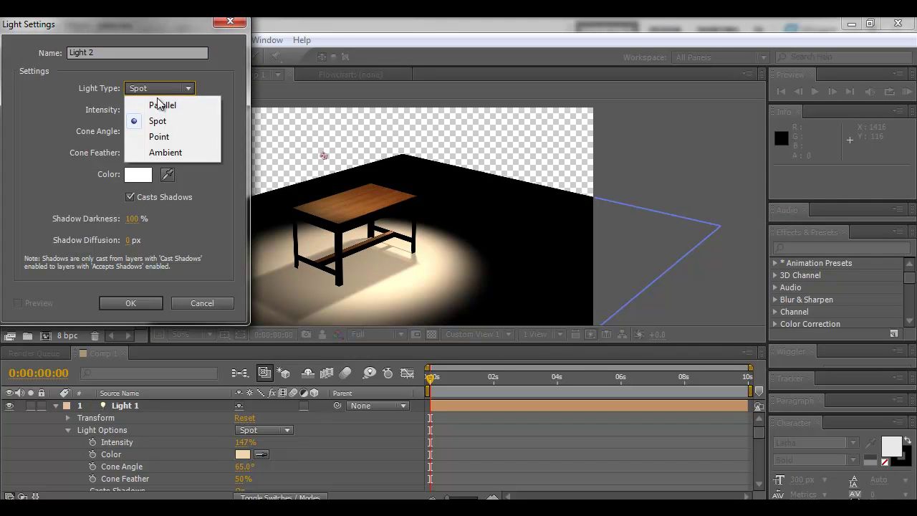
{"action": "left_click", "coordinate": [172, 137]}
{"action": "left_click", "coordinate": [130, 304]}
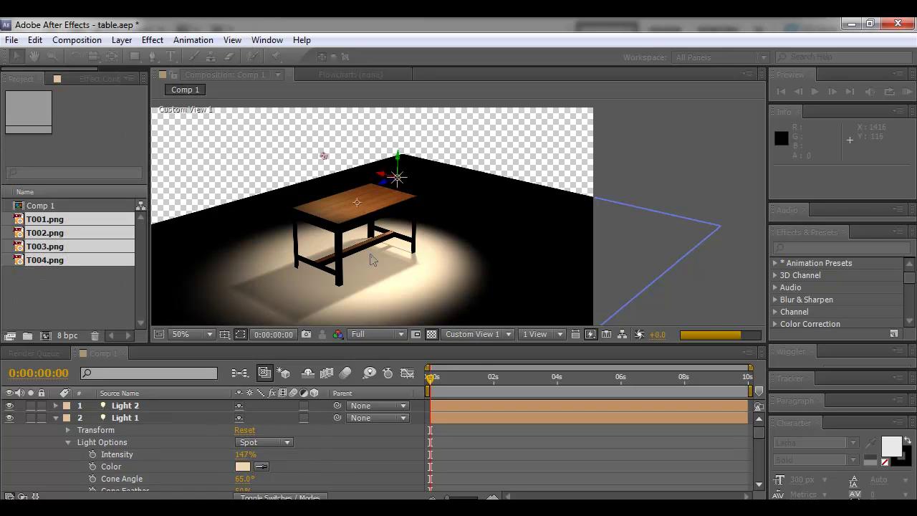
Step: Raise Light 2 high above the floor and check its effect on the scene from other angles
{"action": "left_click_drag", "start_coordinate": [387, 178], "coordinate": [528, 25]}
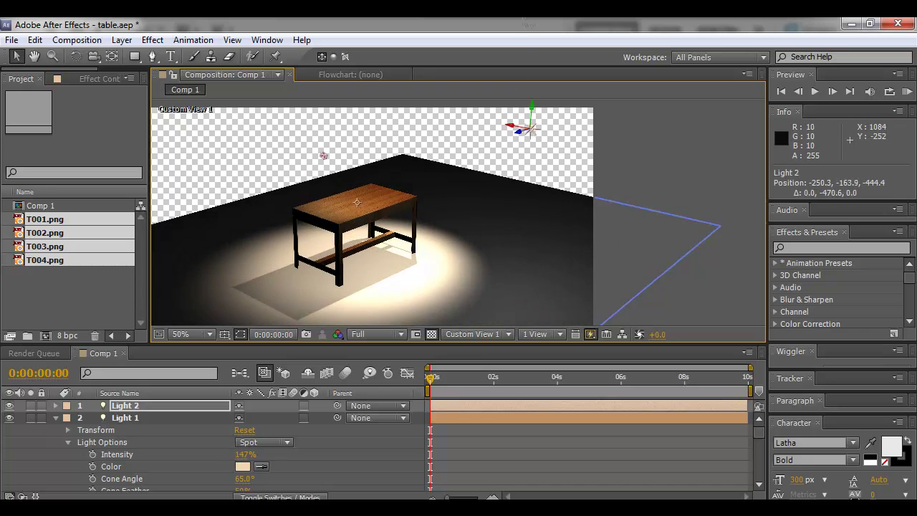
{"action": "left_click_drag", "start_coordinate": [424, 179], "coordinate": [460, 191]}
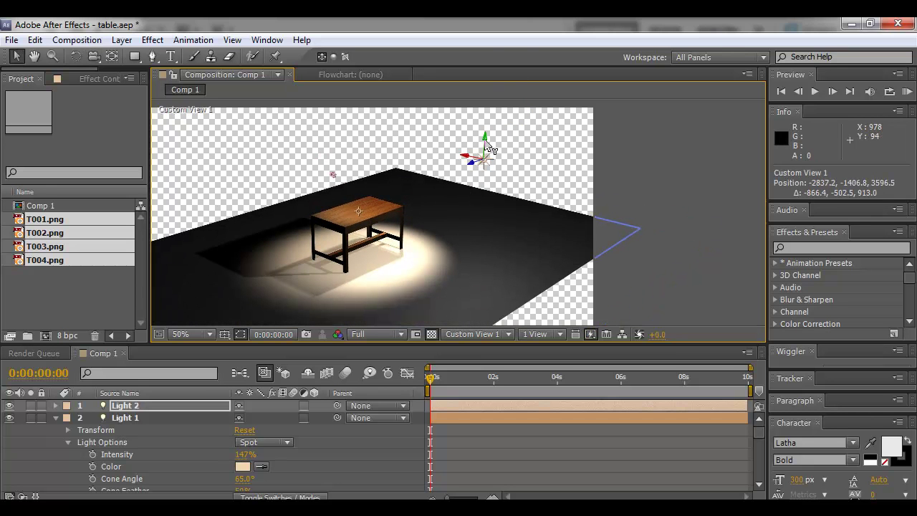
{"action": "left_click_drag", "start_coordinate": [444, 221], "coordinate": [328, 261]}
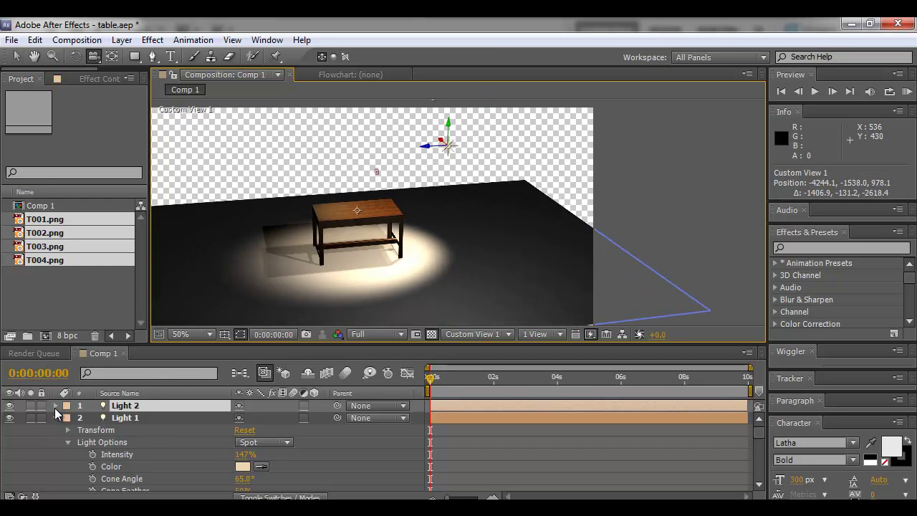
Step: Raise Light 2's intensity to 68% and set its shadow darkness to 0%
{"action": "left_click", "coordinate": [56, 407]}
{"action": "left_click", "coordinate": [67, 435]}
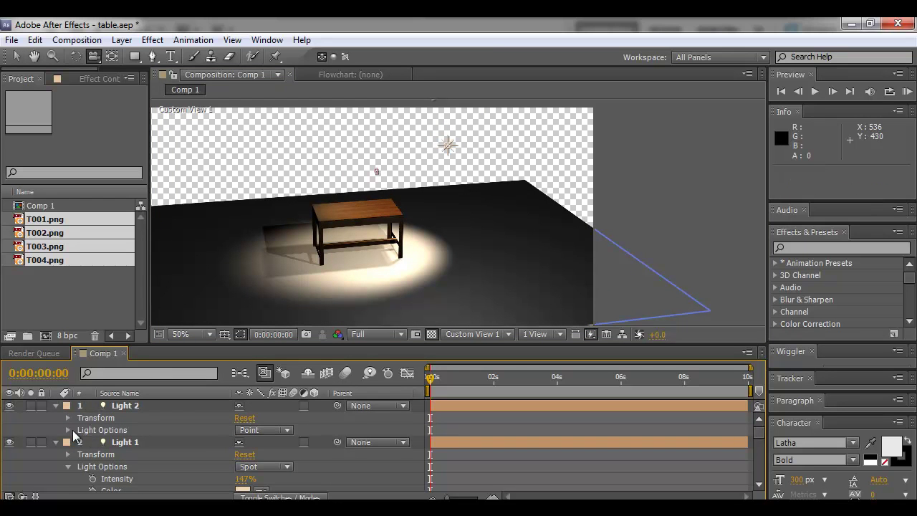
{"action": "left_click", "coordinate": [69, 430]}
{"action": "scroll", "coordinate": [236, 466], "scroll_direction": "down", "scroll_amount": 2}
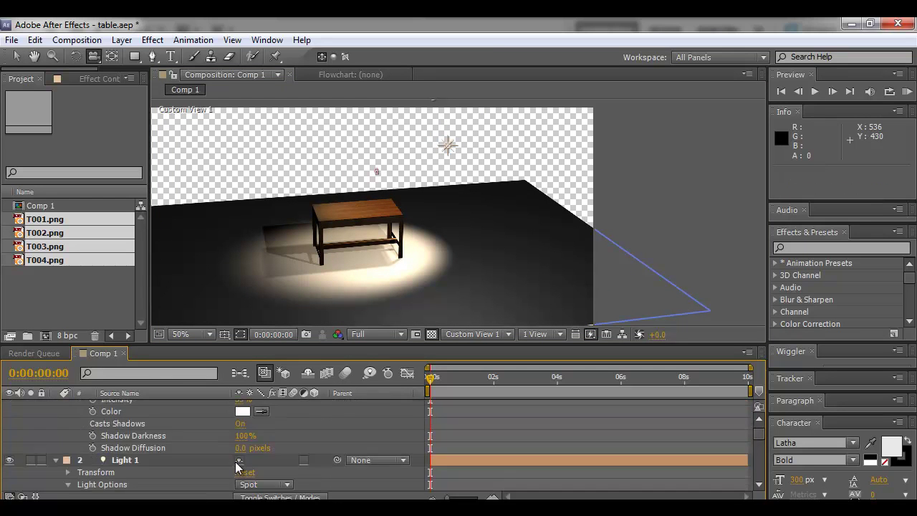
{"action": "scroll", "coordinate": [187, 450], "scroll_direction": "up", "scroll_amount": 2}
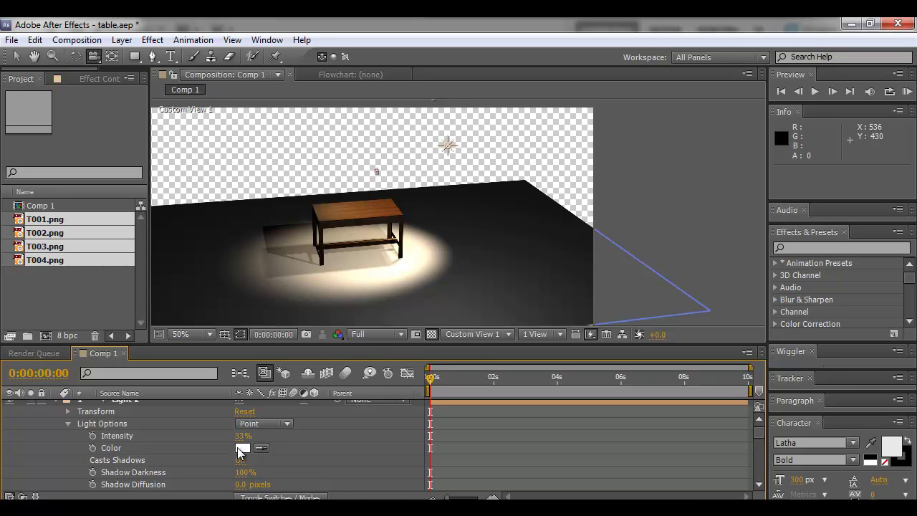
{"action": "left_click_drag", "start_coordinate": [244, 435], "coordinate": [180, 473]}
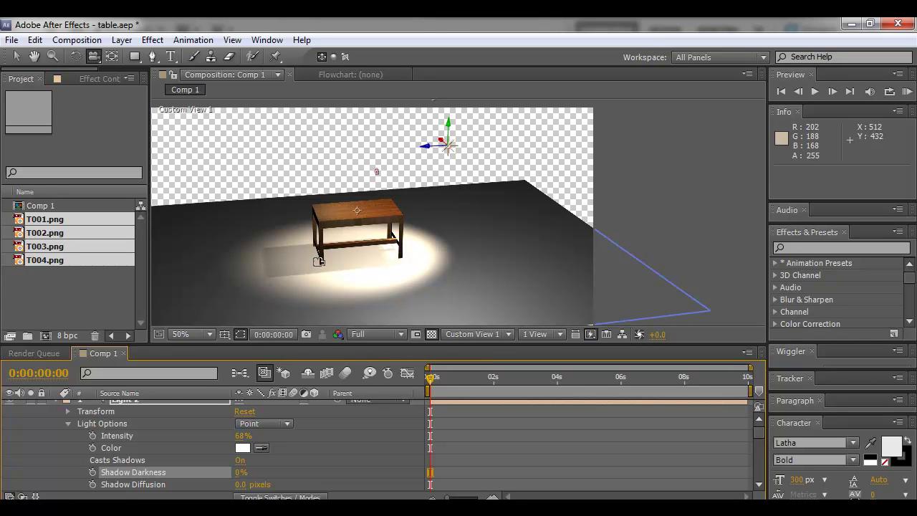
{"action": "left_click_drag", "start_coordinate": [361, 233], "coordinate": [402, 236]}
Step: Tint Light 2 a pale blue with a hue of about 220°
{"action": "left_click", "coordinate": [242, 448]}
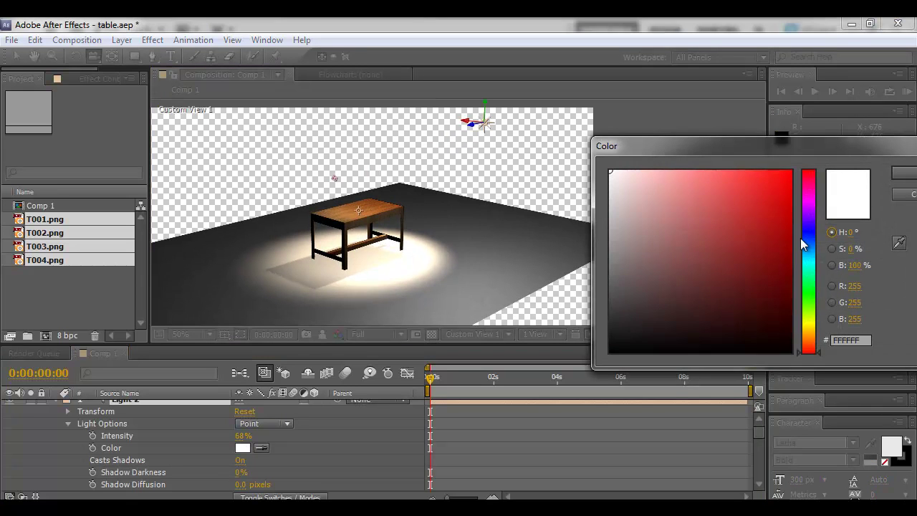
{"action": "left_click_drag", "start_coordinate": [814, 349], "coordinate": [808, 242]}
{"action": "left_click", "coordinate": [645, 169]}
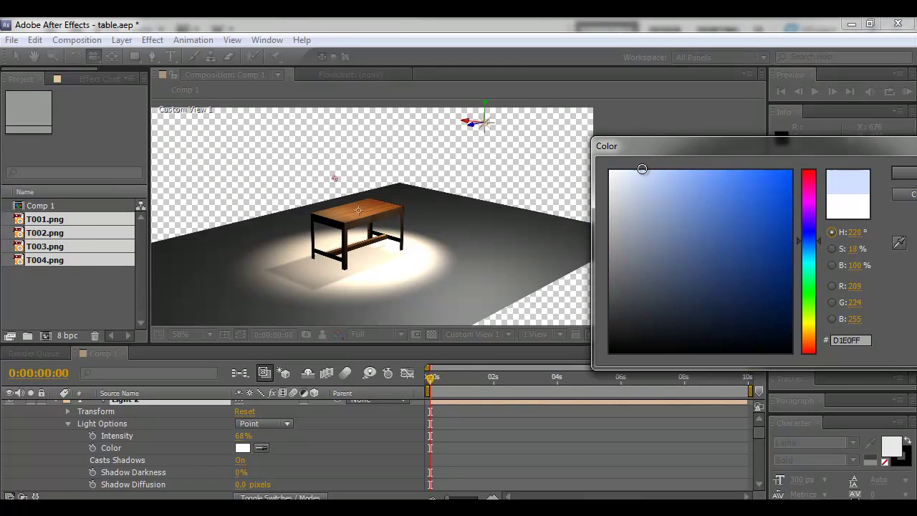
{"action": "left_click", "coordinate": [897, 175]}
{"action": "left_click_drag", "start_coordinate": [432, 209], "coordinate": [382, 234]}
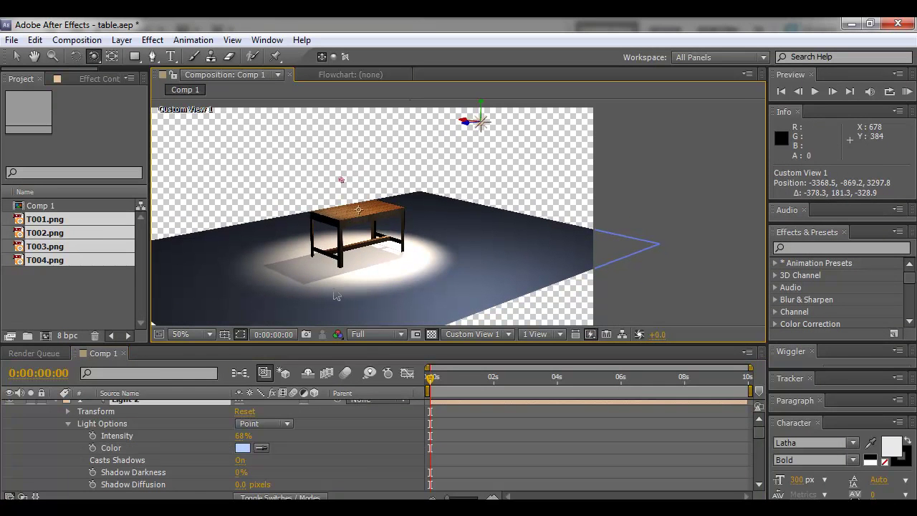
Step: Reduce Light 2's intensity to 52% and check the table's lighting close up
{"action": "left_click", "coordinate": [241, 439]}
{"action": "left_click_drag", "start_coordinate": [214, 443], "coordinate": [233, 438]}
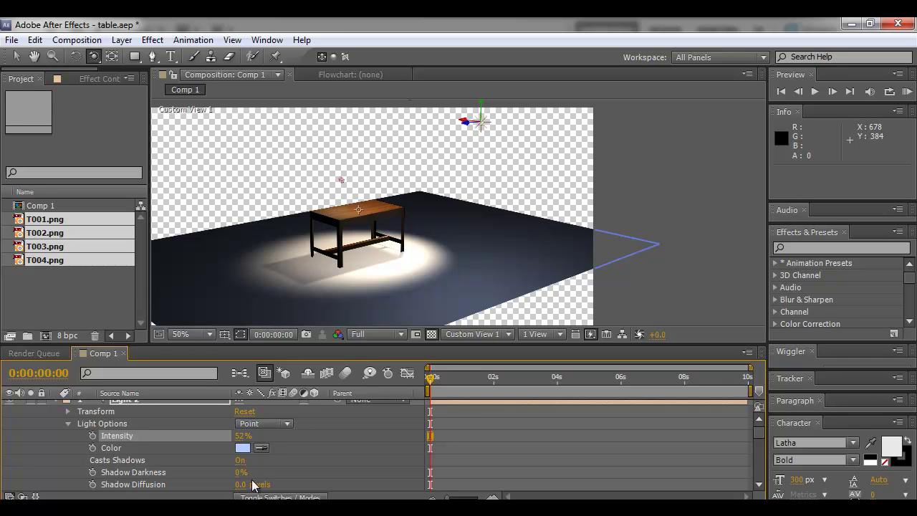
{"action": "key", "text": "c"}
{"action": "left_click_drag", "start_coordinate": [413, 246], "coordinate": [412, 283]}
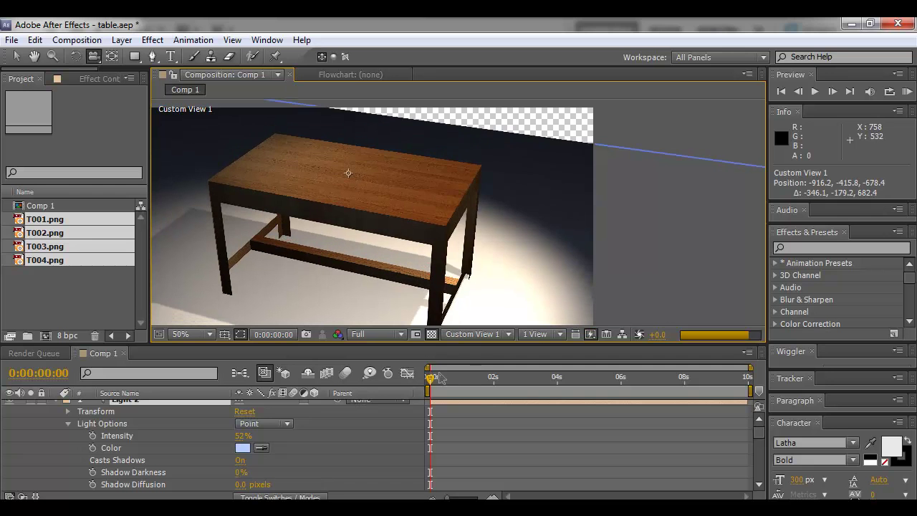
Step: Switch the composition view to Camera 1 and frame a close-up of the tabletop's near corner
{"action": "left_click", "coordinate": [485, 336]}
{"action": "left_click", "coordinate": [493, 164]}
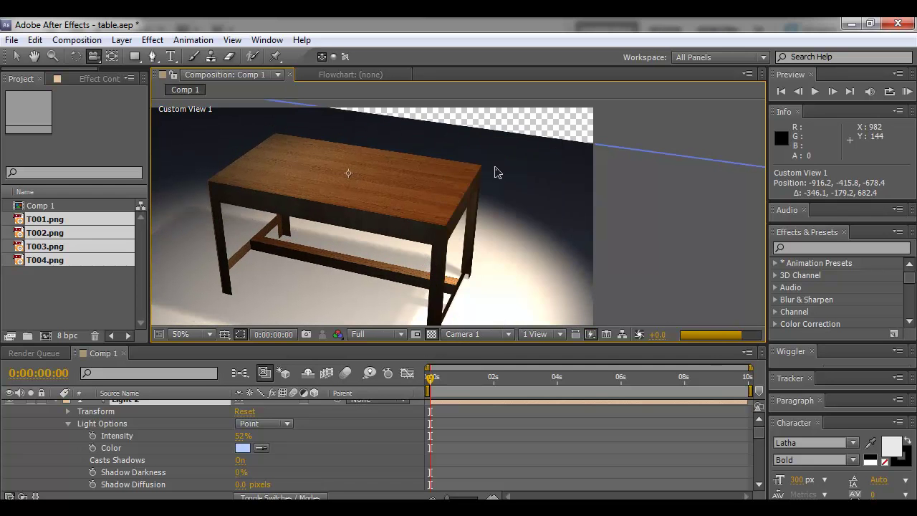
{"action": "left_click_drag", "start_coordinate": [417, 190], "coordinate": [359, 194]}
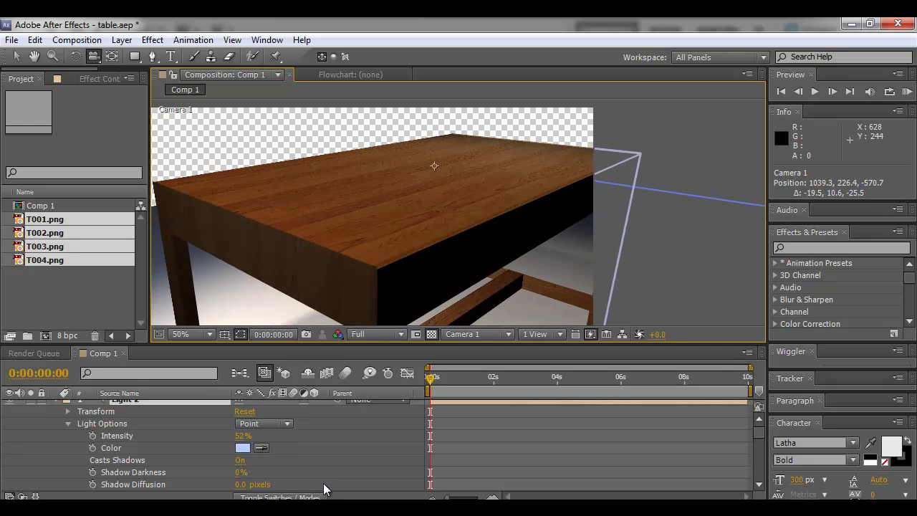
Step: Collapse the properties of both lights and turn on Depth of Field for Camera 1
{"action": "scroll", "coordinate": [108, 437], "scroll_direction": "up", "scroll_amount": 1}
{"action": "left_click", "coordinate": [56, 406]}
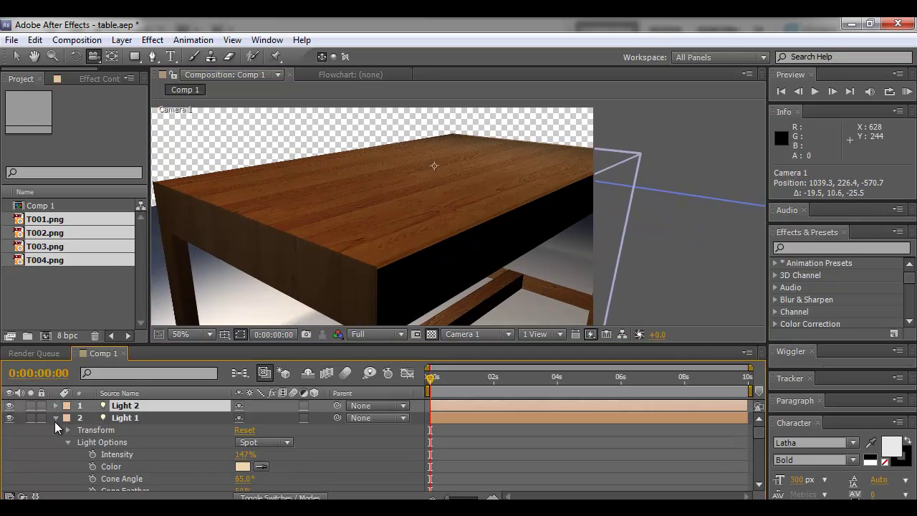
{"action": "left_click", "coordinate": [55, 418]}
{"action": "left_click", "coordinate": [129, 444]}
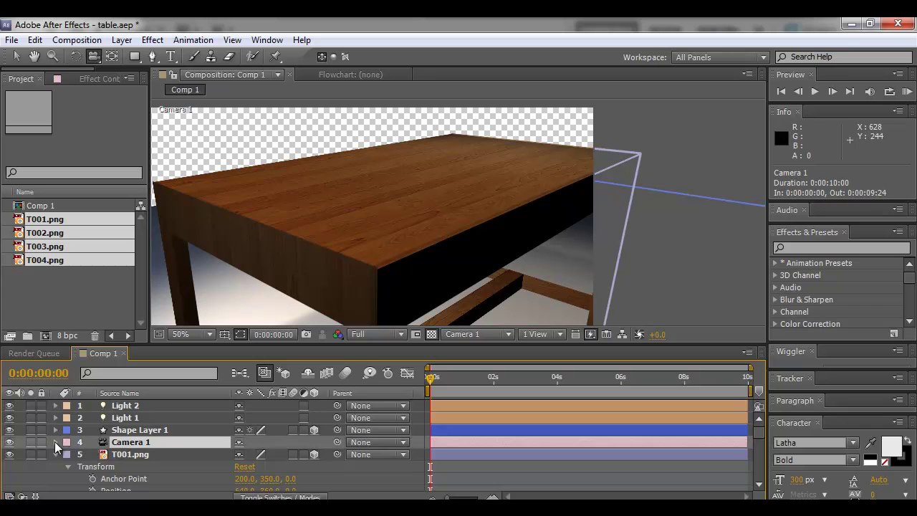
{"action": "left_click", "coordinate": [55, 442]}
{"action": "scroll", "coordinate": [91, 469], "scroll_direction": "down", "scroll_amount": 1}
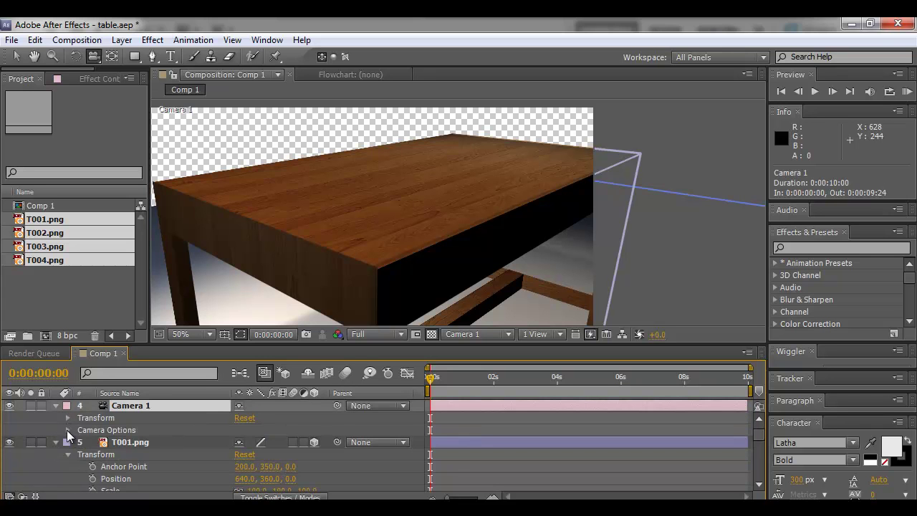
{"action": "left_click", "coordinate": [67, 430]}
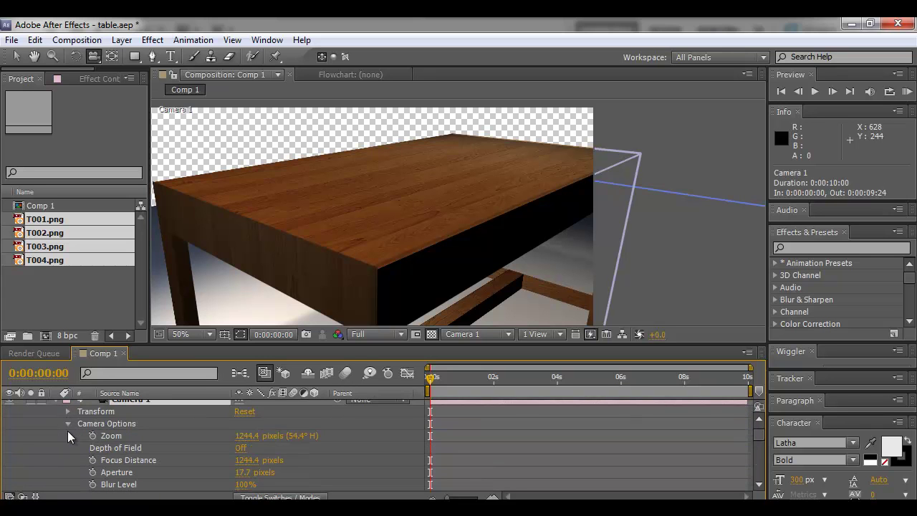
{"action": "left_click", "coordinate": [242, 448]}
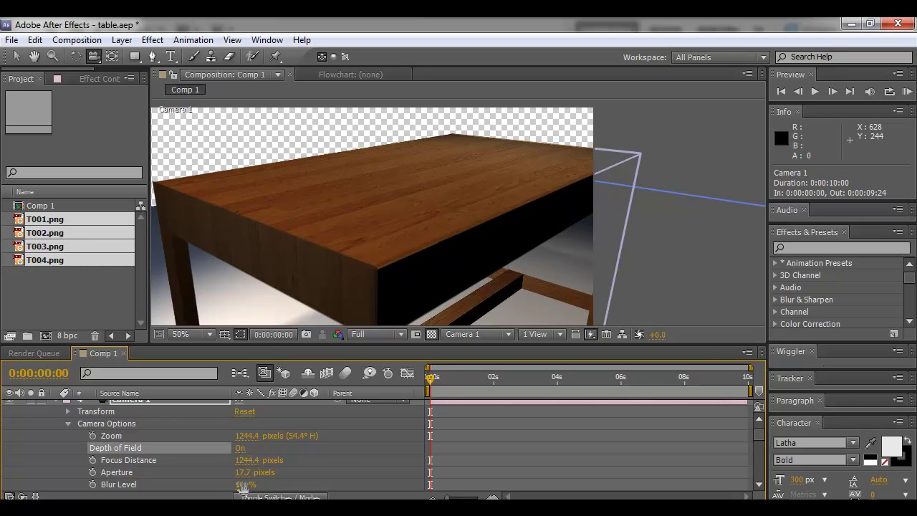
Step: Increase Camera 1's aperture to 178.7 pixels for a stronger depth-of-field blur
{"action": "scroll", "coordinate": [260, 491], "scroll_direction": "down", "scroll_amount": 1}
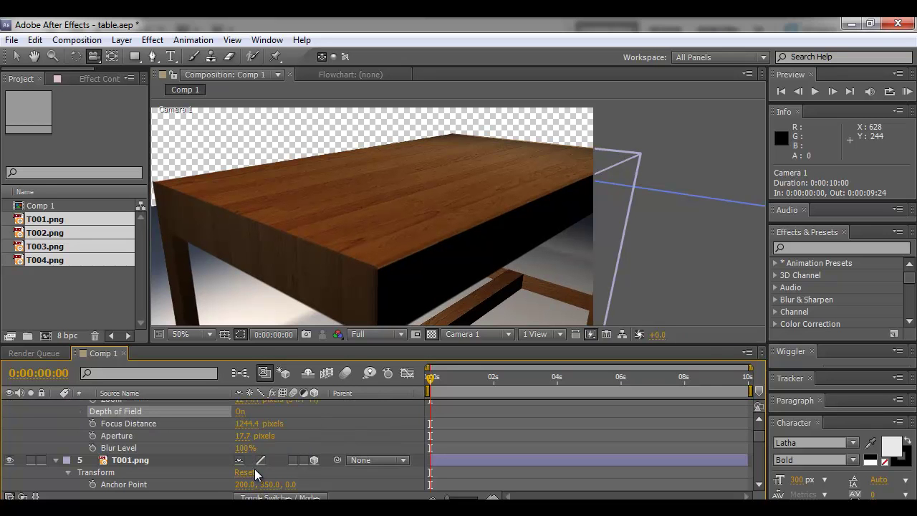
{"action": "scroll", "coordinate": [255, 469], "scroll_direction": "up", "scroll_amount": 1}
{"action": "left_click_drag", "start_coordinate": [245, 473], "coordinate": [365, 477]}
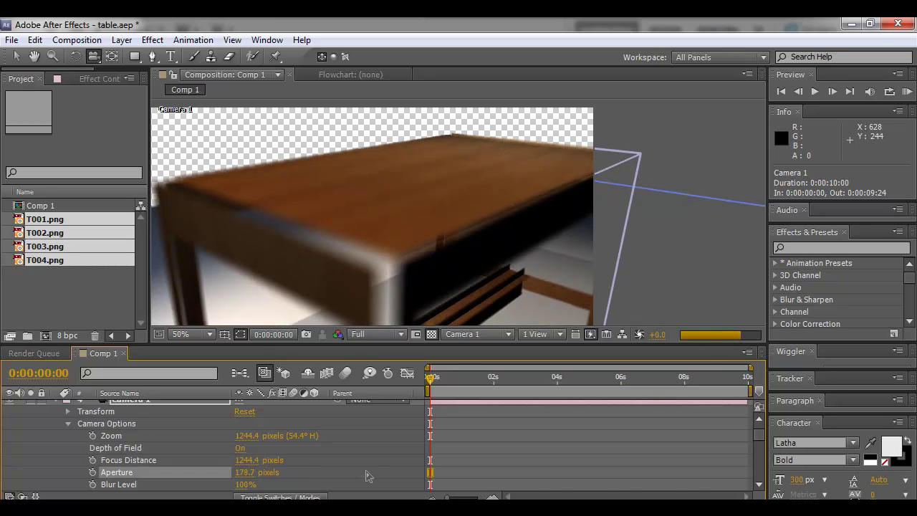
Step: Bring the table's near part into focus by setting Camera 1's focus distance to 431.4 pixels
{"action": "left_click_drag", "start_coordinate": [250, 465], "coordinate": [110, 452]}
{"action": "mouse_move", "coordinate": [12, 453]}
{"action": "left_mouse_down"}
{"action": "mouse_move", "coordinate": [227, 468]}
{"action": "mouse_move", "coordinate": [2, 455]}
{"action": "left_mouse_up"}
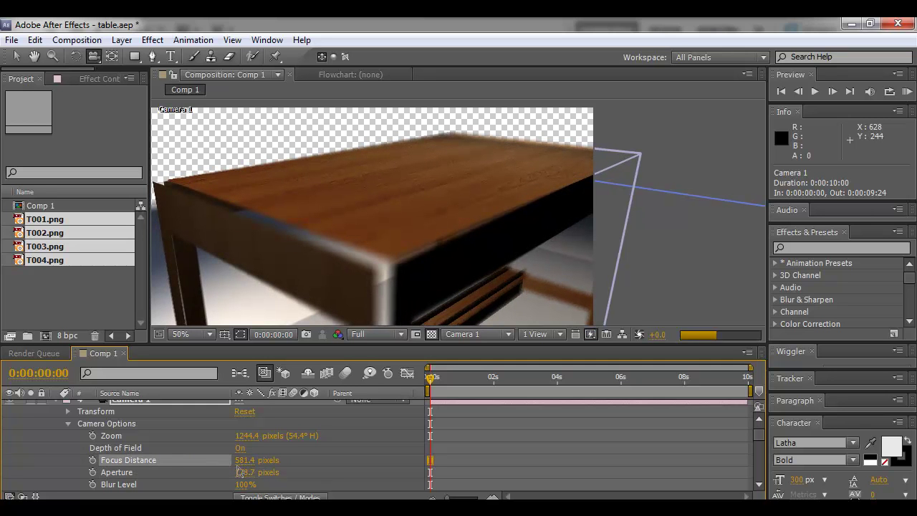
{"action": "left_click_drag", "start_coordinate": [244, 466], "coordinate": [29, 461]}
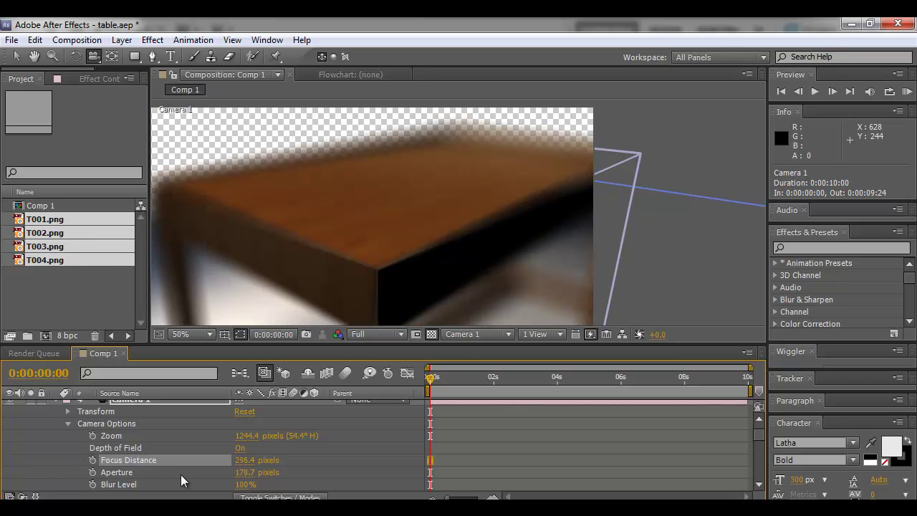
{"action": "left_click_drag", "start_coordinate": [256, 460], "coordinate": [332, 460]}
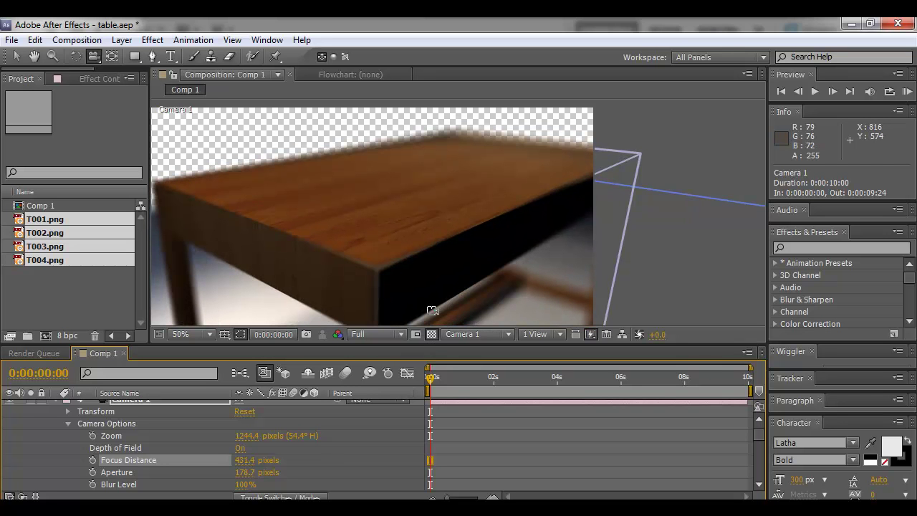
Step: Move Camera 1 around the tabletop's near corner to check the depth-of-field blur up close
{"action": "key", "text": "c"}
{"action": "left_click_drag", "start_coordinate": [415, 293], "coordinate": [409, 262]}
{"action": "right_click", "coordinate": [405, 262]}
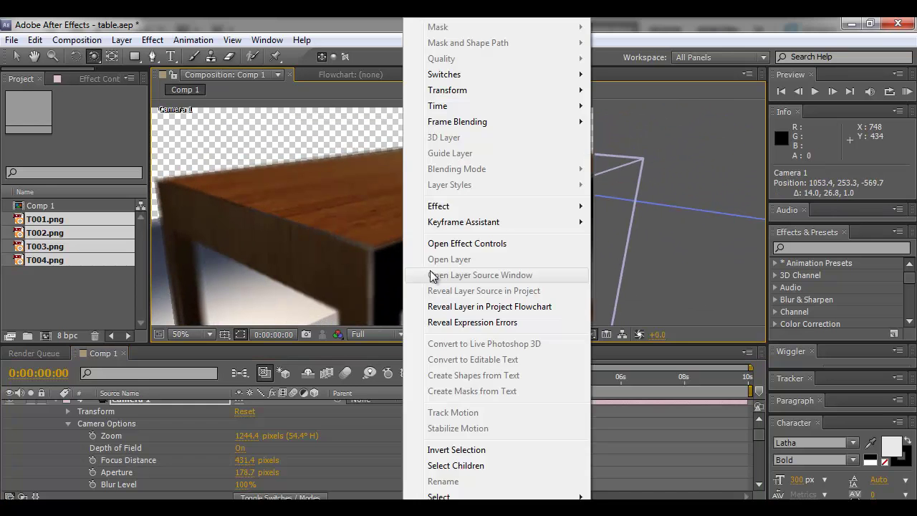
{"action": "left_click", "coordinate": [361, 230]}
{"action": "left_click_drag", "start_coordinate": [371, 235], "coordinate": [406, 248]}
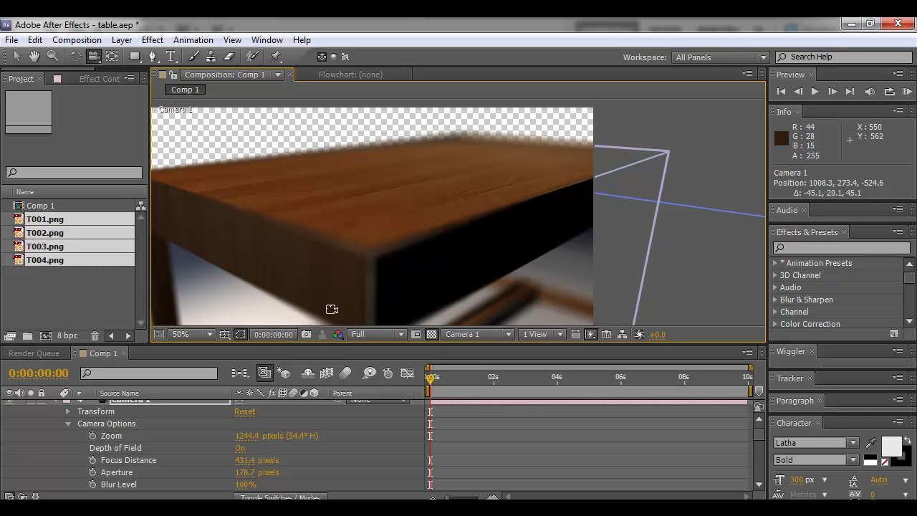
{"action": "left_click", "coordinate": [335, 217]}
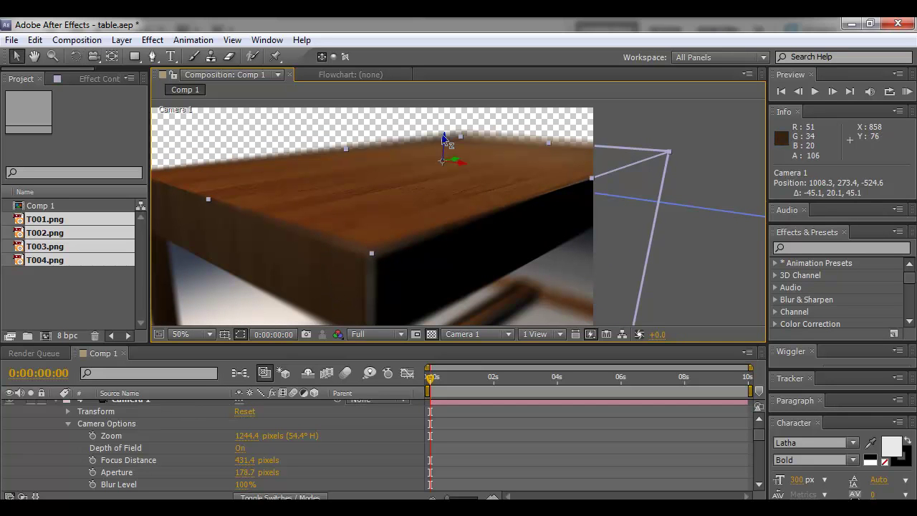
{"action": "left_click_drag", "start_coordinate": [443, 134], "coordinate": [444, 139]}
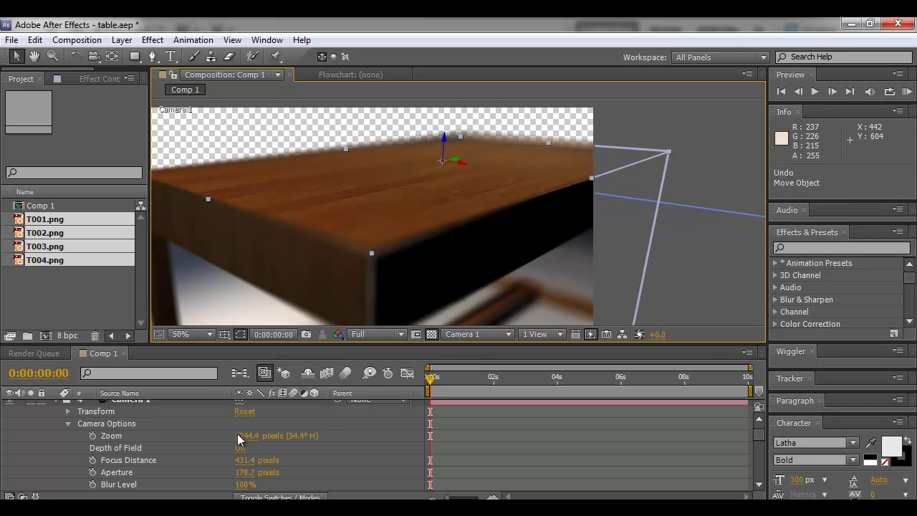
Step: Pull Camera 1 back until the whole tabletop is in frame and reduce the preview resolution to Quarter
{"action": "key", "text": "c"}
{"action": "left_click_drag", "start_coordinate": [360, 273], "coordinate": [217, 267]}
{"action": "left_click_drag", "start_coordinate": [304, 276], "coordinate": [301, 269]}
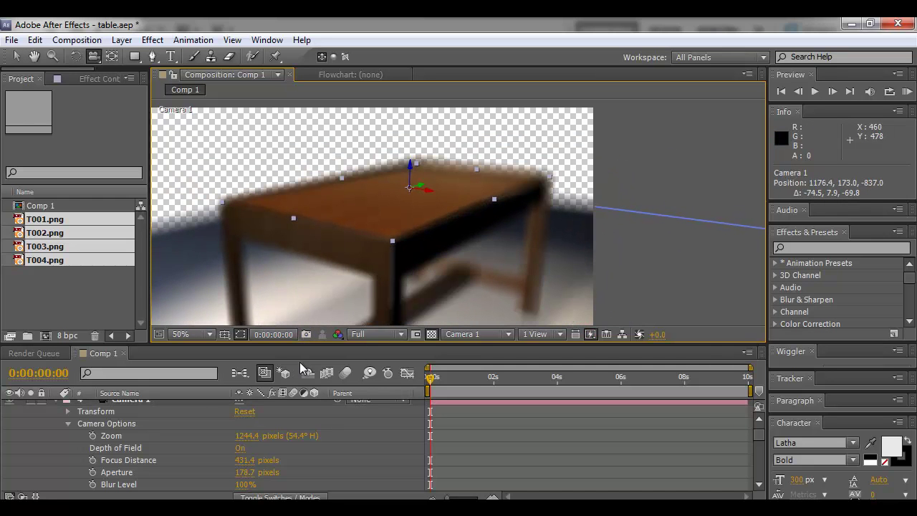
{"action": "left_click", "coordinate": [368, 334]}
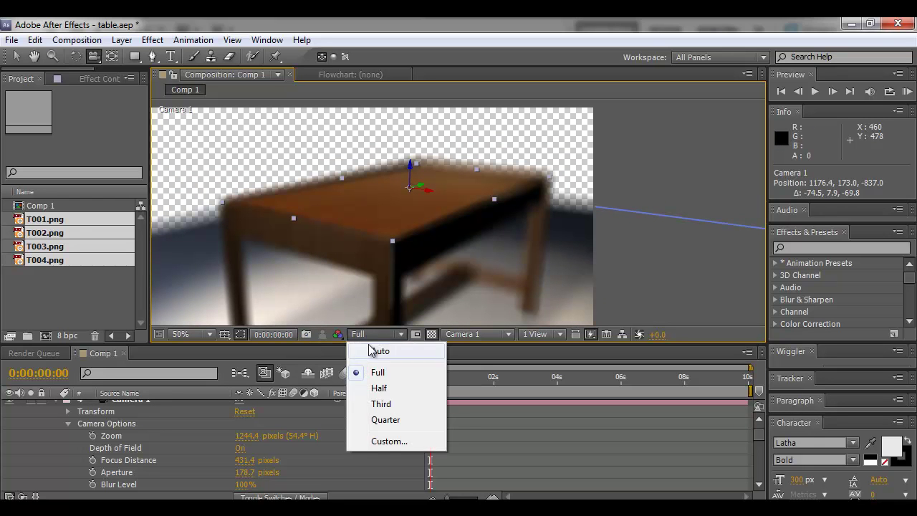
{"action": "left_click", "coordinate": [386, 420]}
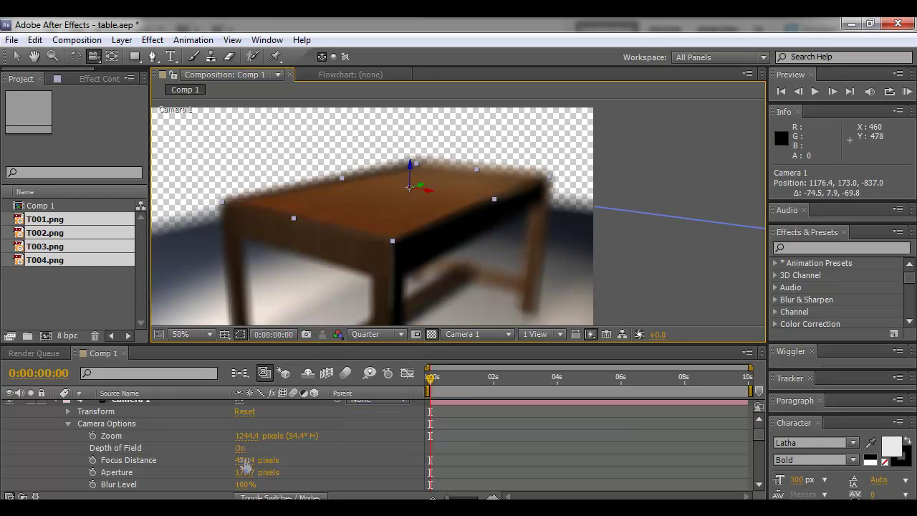
Step: Refocus Camera 1 on the table by setting its focus distance to 801.4 pixels
{"action": "left_click_drag", "start_coordinate": [244, 465], "coordinate": [296, 445]}
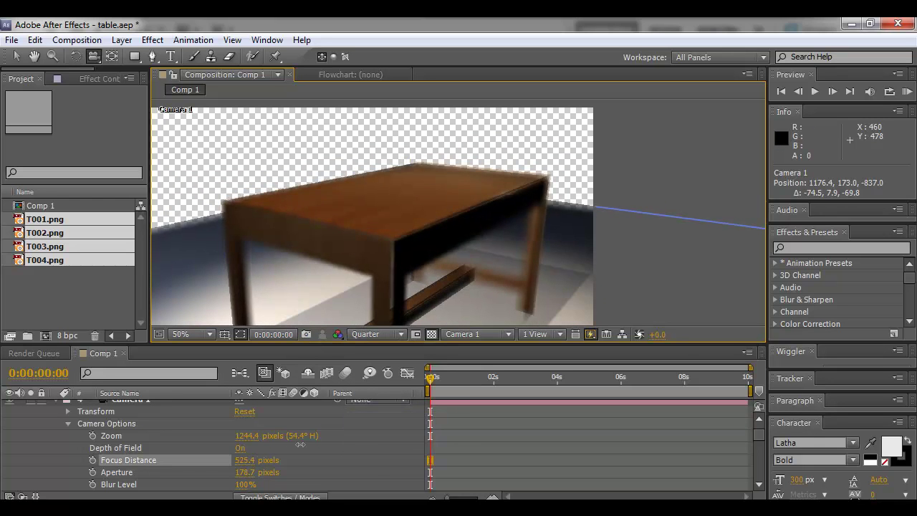
{"action": "left_click_drag", "start_coordinate": [405, 448], "coordinate": [502, 454]}
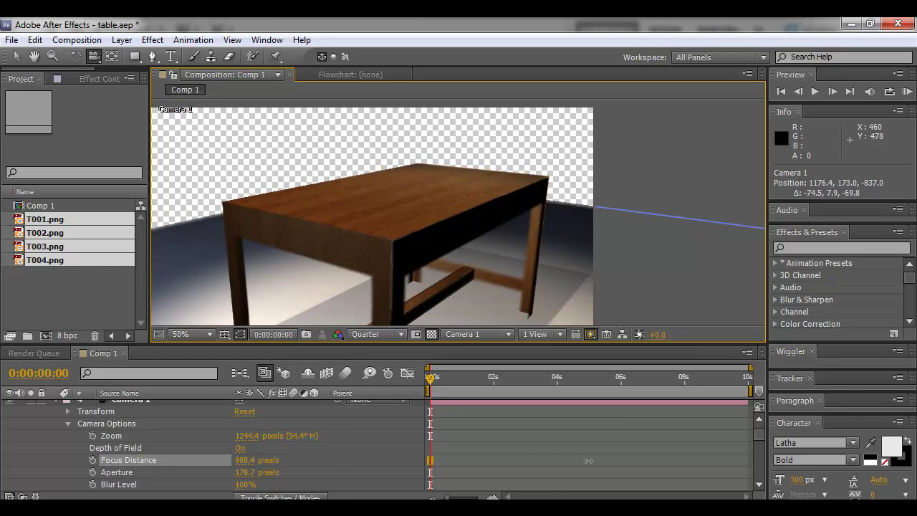
{"action": "left_click_drag", "start_coordinate": [689, 470], "coordinate": [620, 464]}
{"action": "left_click_drag", "start_coordinate": [510, 455], "coordinate": [499, 454]}
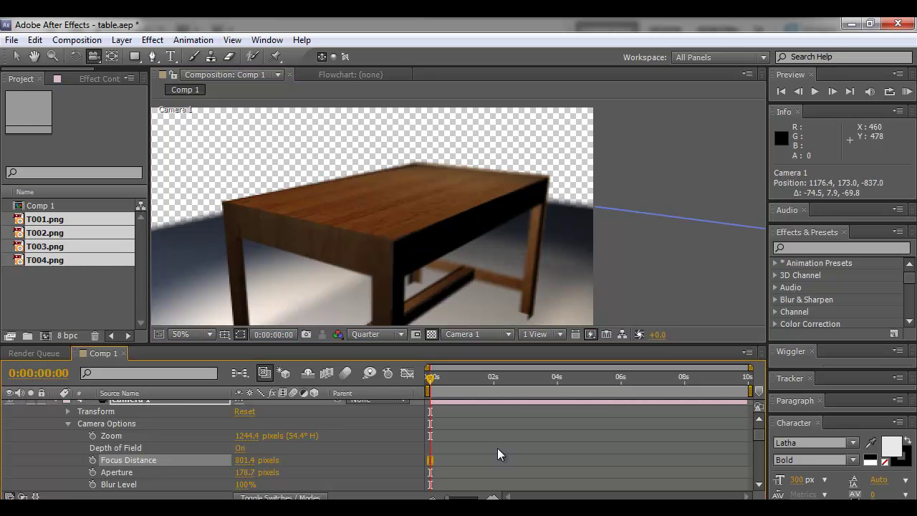
Step: Orbit Camera 1 in closer to the table's near corner and set its focus distance to 659.4 pixels
{"action": "mouse_move", "coordinate": [430, 267]}
{"action": "left_mouse_down"}
{"action": "mouse_move", "coordinate": [420, 271]}
{"action": "mouse_move", "coordinate": [436, 268]}
{"action": "left_mouse_up"}
{"action": "right_click", "coordinate": [407, 266]}
{"action": "left_click", "coordinate": [357, 250]}
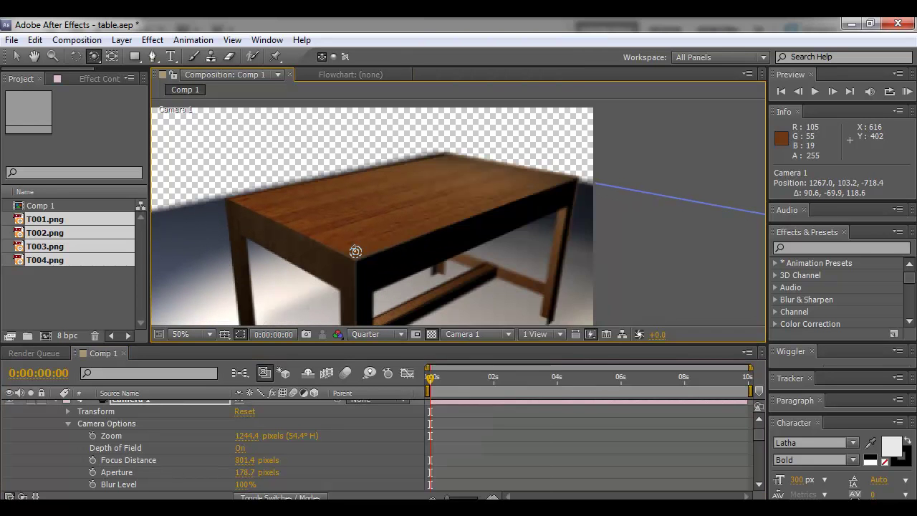
{"action": "key", "text": "c"}
{"action": "left_click_drag", "start_coordinate": [362, 246], "coordinate": [467, 254]}
{"action": "left_click_drag", "start_coordinate": [454, 267], "coordinate": [350, 288]}
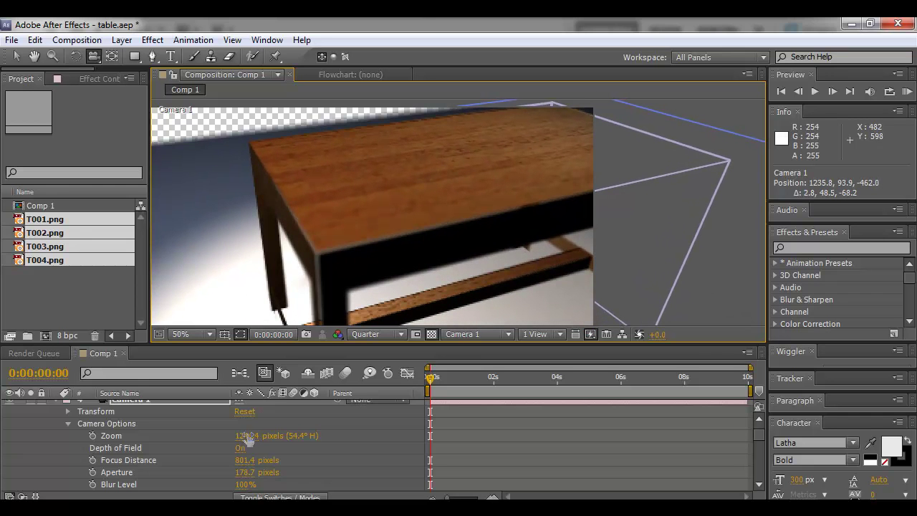
{"action": "left_click_drag", "start_coordinate": [245, 462], "coordinate": [284, 460]}
{"action": "left_click_drag", "start_coordinate": [343, 473], "coordinate": [146, 462]}
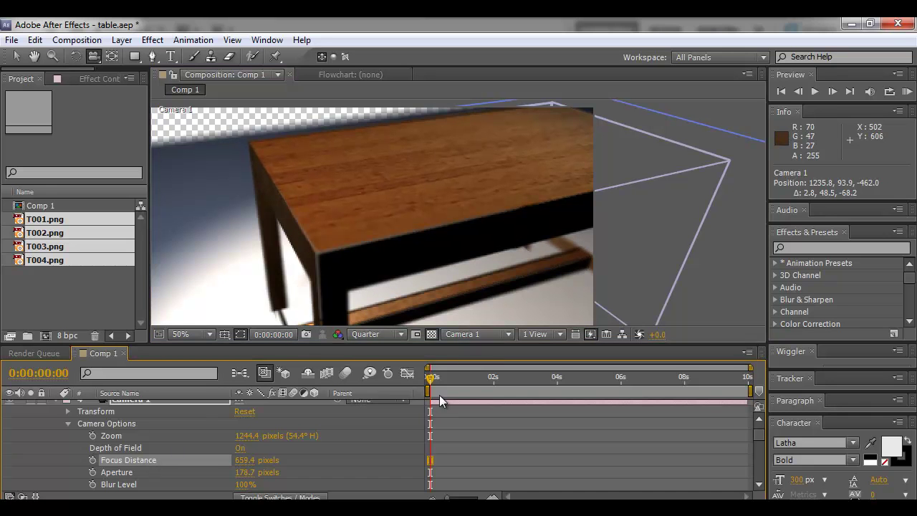
Step: Animate Camera 1's transform with starting keyframes at 0 seconds and a close-up of another tabletop corner at 0:00:07:24
{"action": "scroll", "coordinate": [371, 462], "scroll_direction": "up", "scroll_amount": 3}
{"action": "scroll", "coordinate": [143, 455], "scroll_direction": "down", "scroll_amount": 2}
{"action": "left_click", "coordinate": [68, 417]}
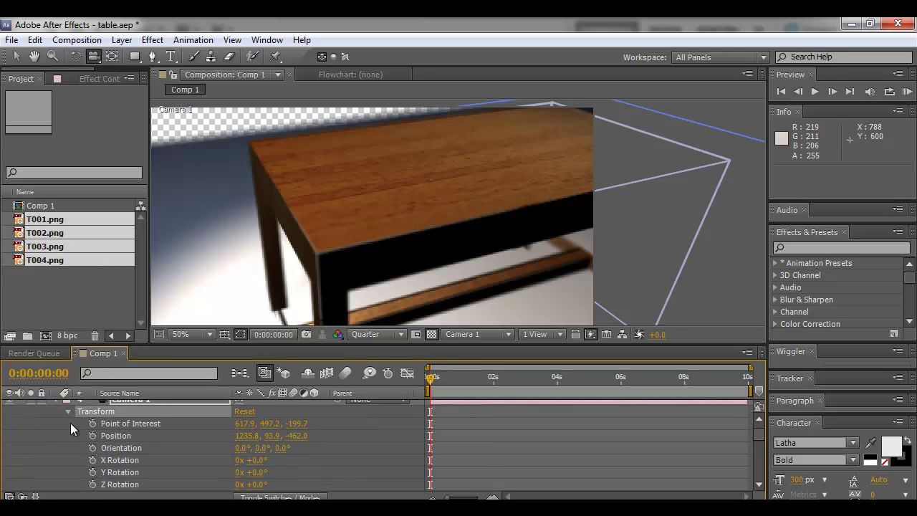
{"action": "scroll", "coordinate": [106, 450], "scroll_direction": "down", "scroll_amount": 1}
{"action": "left_click_drag", "start_coordinate": [93, 452], "coordinate": [91, 429]}
{"action": "left_click", "coordinate": [93, 424]}
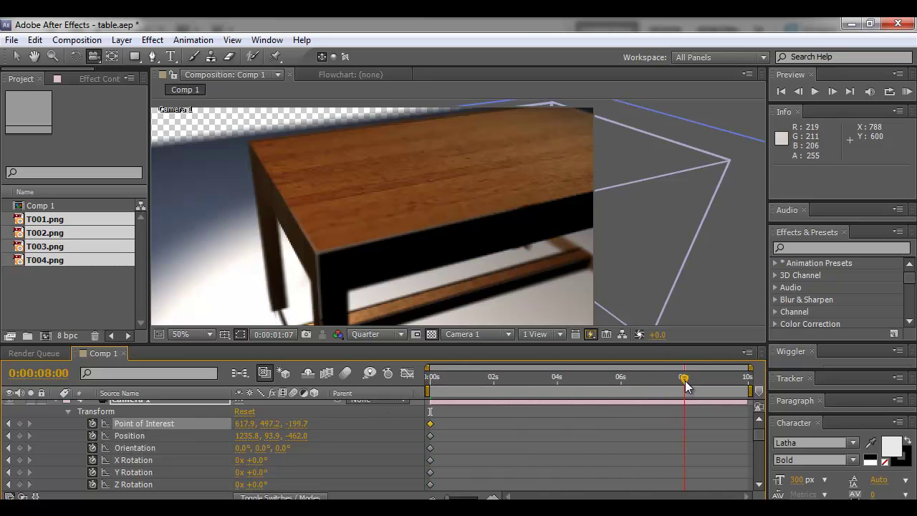
{"action": "left_click_drag", "start_coordinate": [515, 263], "coordinate": [308, 331]}
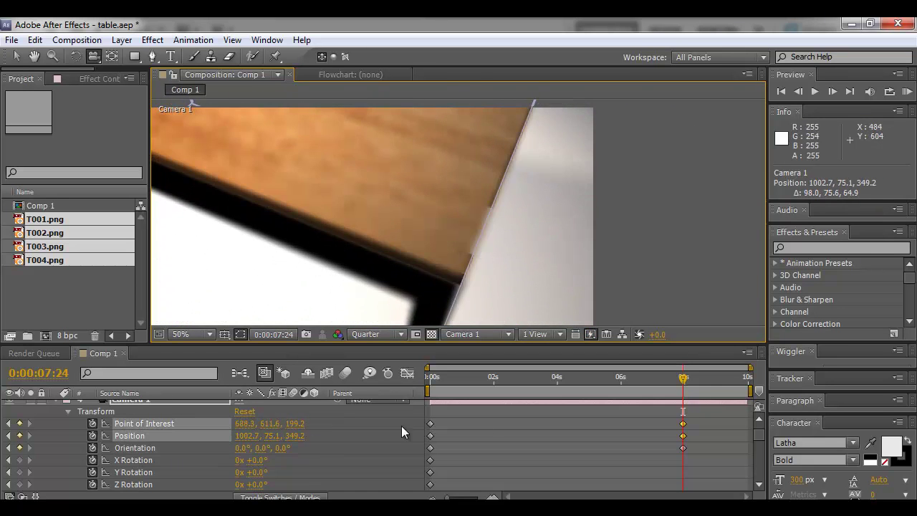
Step: Add starting keyframes for Camera 1's focus distance and aperture at 0 seconds
{"action": "scroll", "coordinate": [312, 427], "scroll_direction": "down", "scroll_amount": 3}
{"action": "scroll", "coordinate": [460, 440], "scroll_direction": "down", "scroll_amount": 3}
{"action": "scroll", "coordinate": [460, 441], "scroll_direction": "up", "scroll_amount": 6}
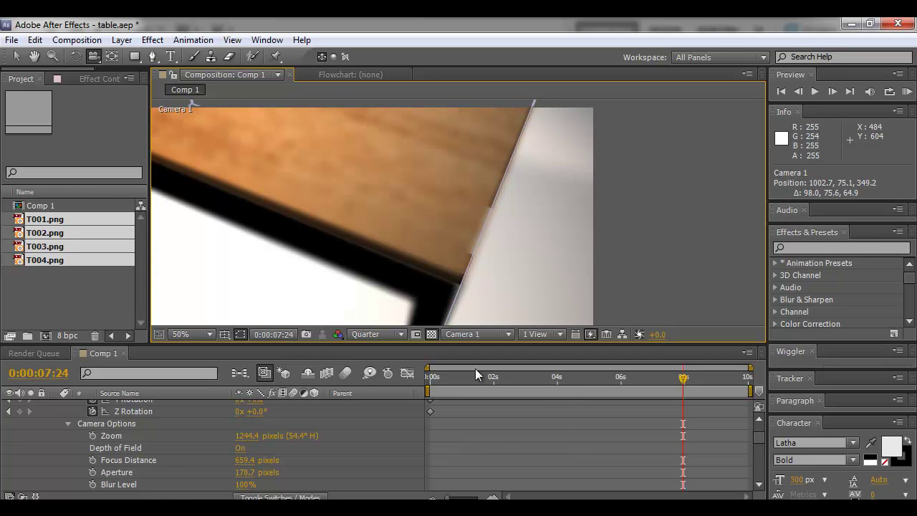
{"action": "left_click_drag", "start_coordinate": [479, 374], "coordinate": [402, 378]}
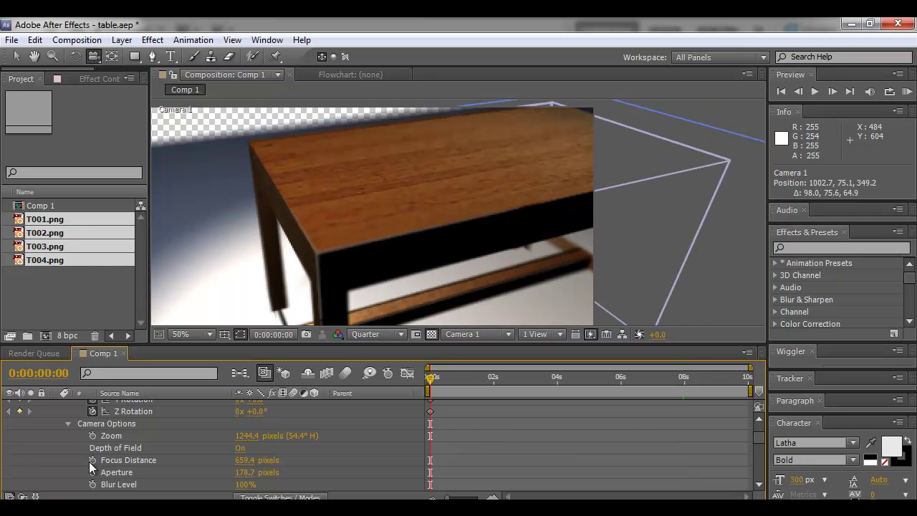
Step: At 0:00:07:24, keyframe Camera 1's focus distance at 357.4 pixels and its aperture at 43.0 pixels
{"action": "left_click_drag", "start_coordinate": [600, 380], "coordinate": [687, 376]}
{"action": "scroll", "coordinate": [669, 450], "scroll_direction": "up", "scroll_amount": 3}
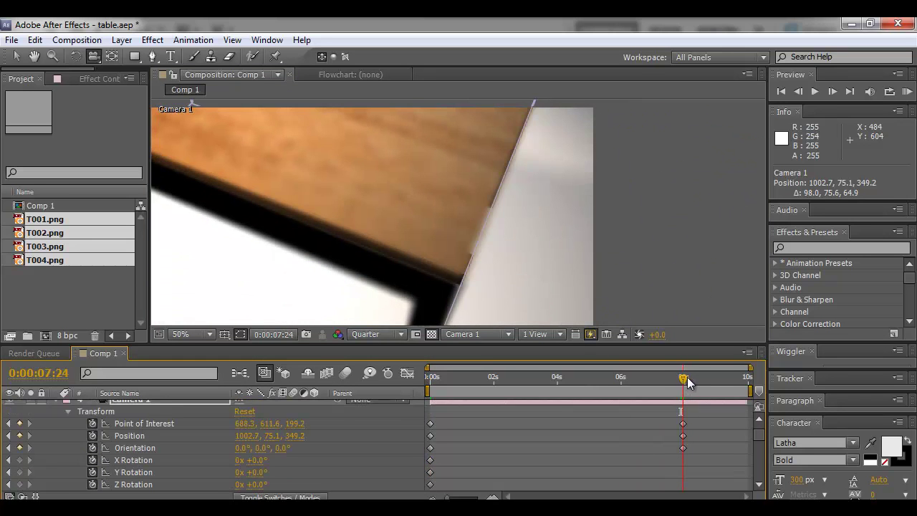
{"action": "scroll", "coordinate": [654, 430], "scroll_direction": "down", "scroll_amount": 3}
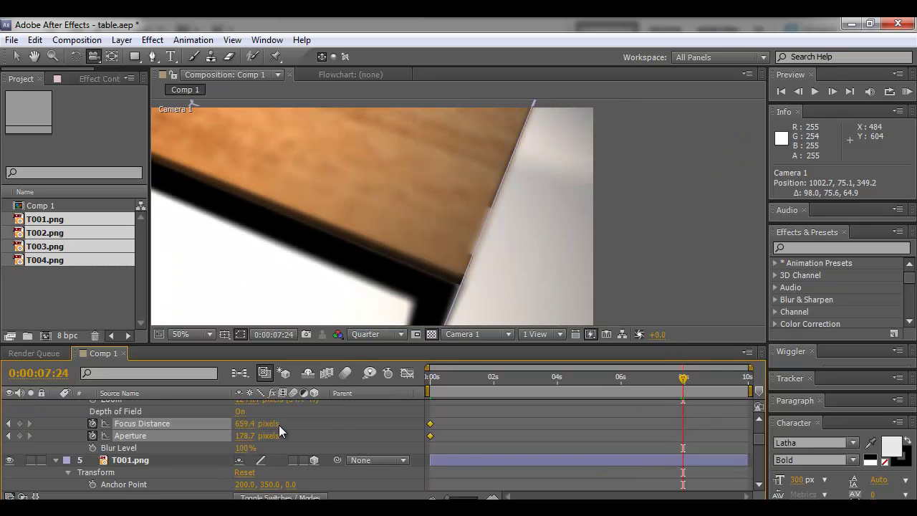
{"action": "left_click", "coordinate": [308, 426]}
{"action": "left_click_drag", "start_coordinate": [244, 428], "coordinate": [207, 428]}
{"action": "mouse_move", "coordinate": [51, 423]}
{"action": "left_mouse_down"}
{"action": "mouse_move", "coordinate": [38, 423]}
{"action": "mouse_move", "coordinate": [64, 426]}
{"action": "left_mouse_up"}
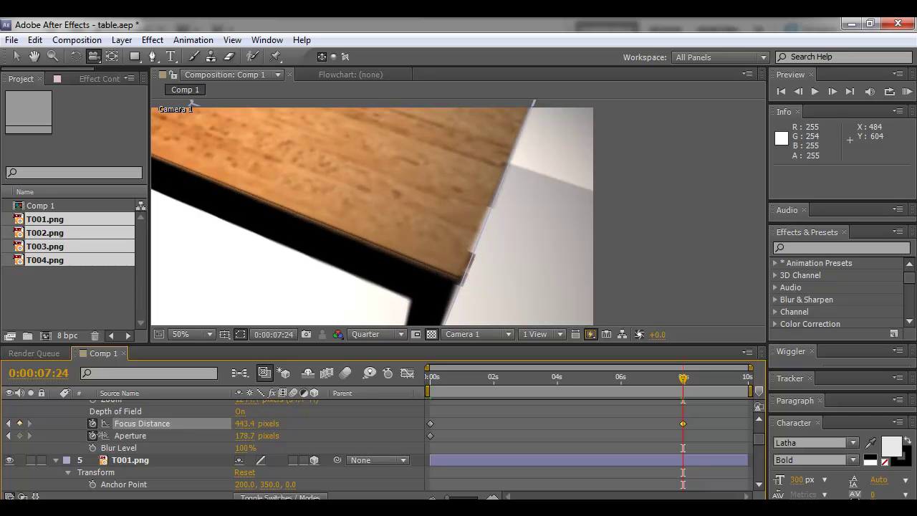
{"action": "left_click_drag", "start_coordinate": [92, 436], "coordinate": [199, 434]}
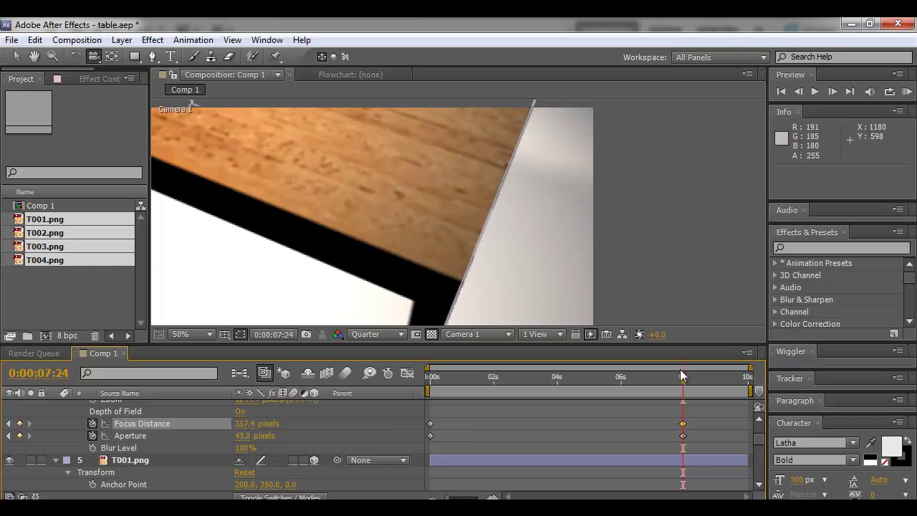
Step: Add focus distance keyframes for Camera 1 at 0:00:03:20, at 0:00:01:23 with 672.2 pixels, and at about 6 seconds
{"action": "left_click", "coordinate": [550, 375]}
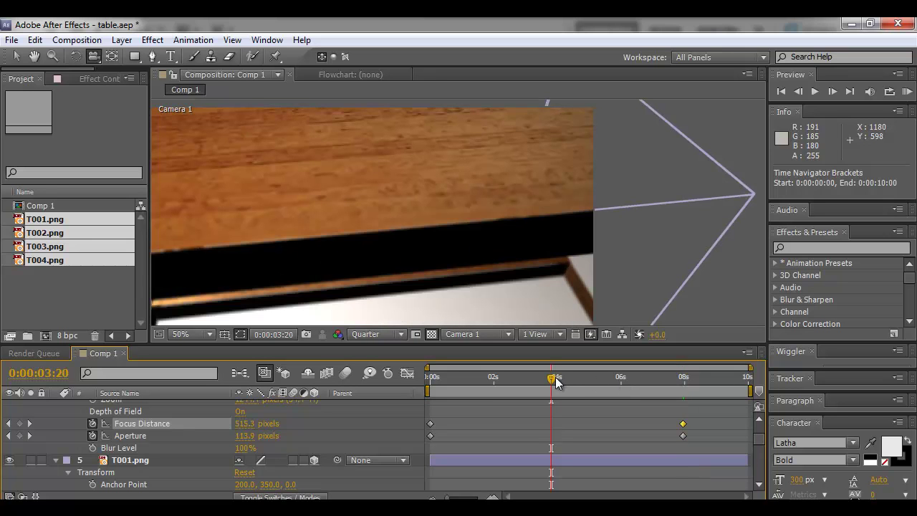
{"action": "left_click_drag", "start_coordinate": [246, 423], "coordinate": [189, 422]}
{"action": "left_click", "coordinate": [492, 376]}
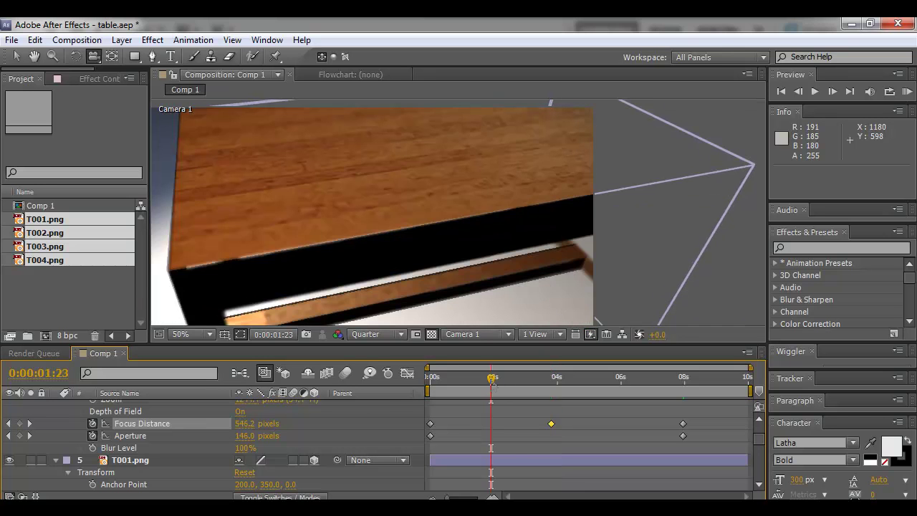
{"action": "left_click_drag", "start_coordinate": [240, 424], "coordinate": [378, 419]}
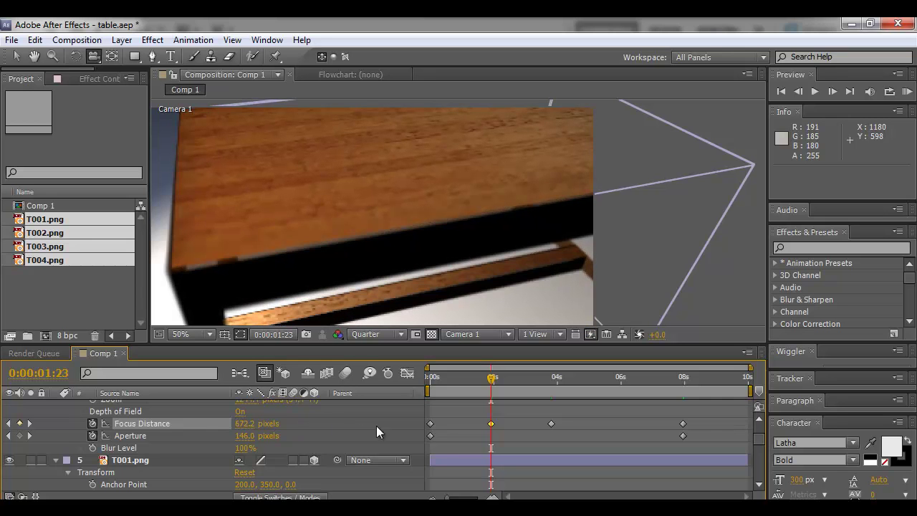
{"action": "left_click_drag", "start_coordinate": [543, 386], "coordinate": [620, 379]}
{"action": "left_click_drag", "start_coordinate": [239, 423], "coordinate": [155, 427]}
Step: Enlarge the composition view and play a RAM preview of the camera animation
{"action": "left_click_drag", "start_coordinate": [570, 377], "coordinate": [698, 392]}
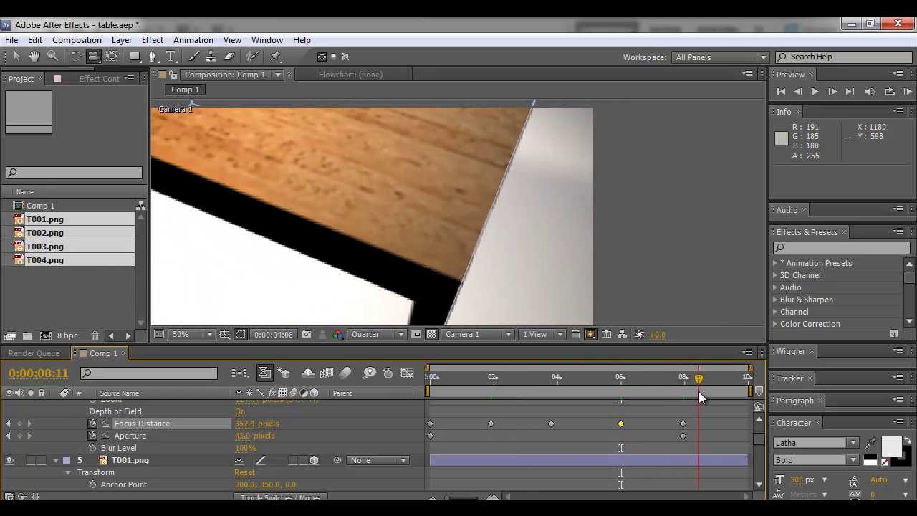
{"action": "left_click_drag", "start_coordinate": [556, 202], "coordinate": [626, 192]}
{"action": "left_click_drag", "start_coordinate": [491, 344], "coordinate": [496, 404]}
{"action": "key", "text": "c"}
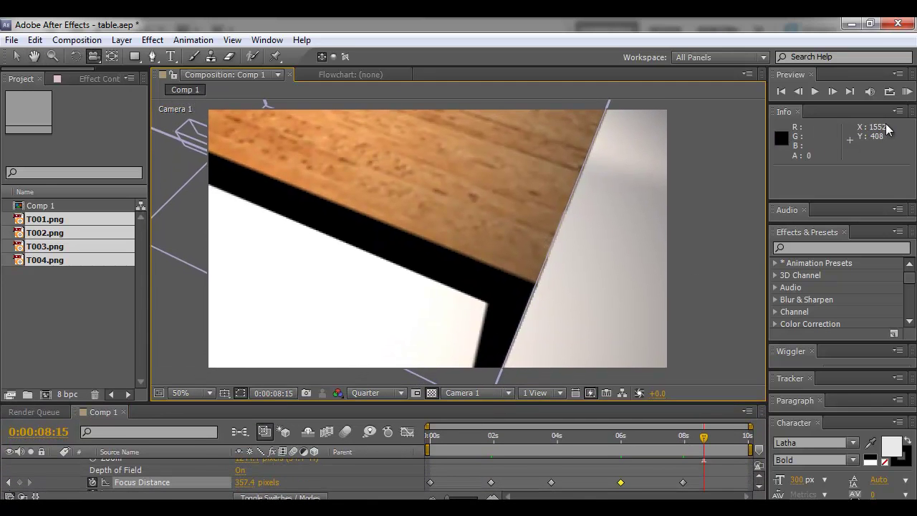
{"action": "left_click", "coordinate": [907, 92]}
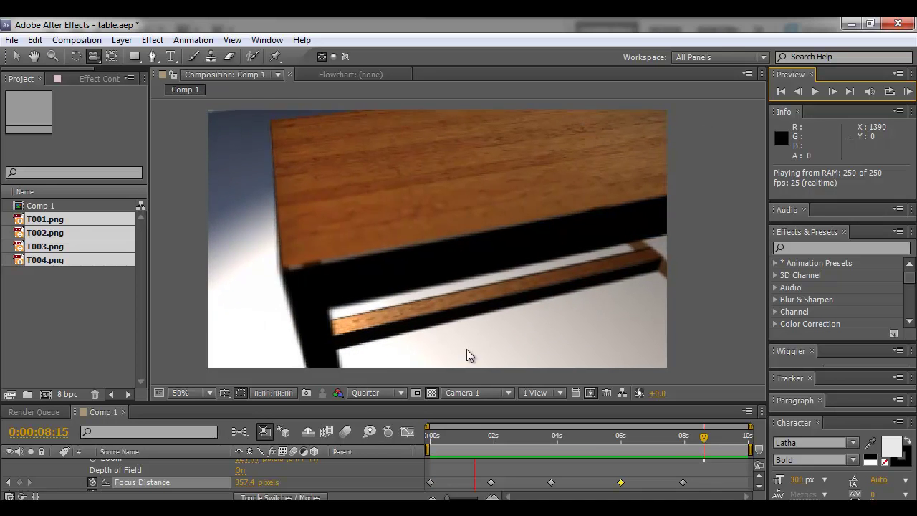
Step: Set the preview resolution to Full and play the RAM preview again
{"action": "left_click", "coordinate": [363, 391]}
{"action": "left_click", "coordinate": [376, 393]}
{"action": "left_click", "coordinate": [399, 307]}
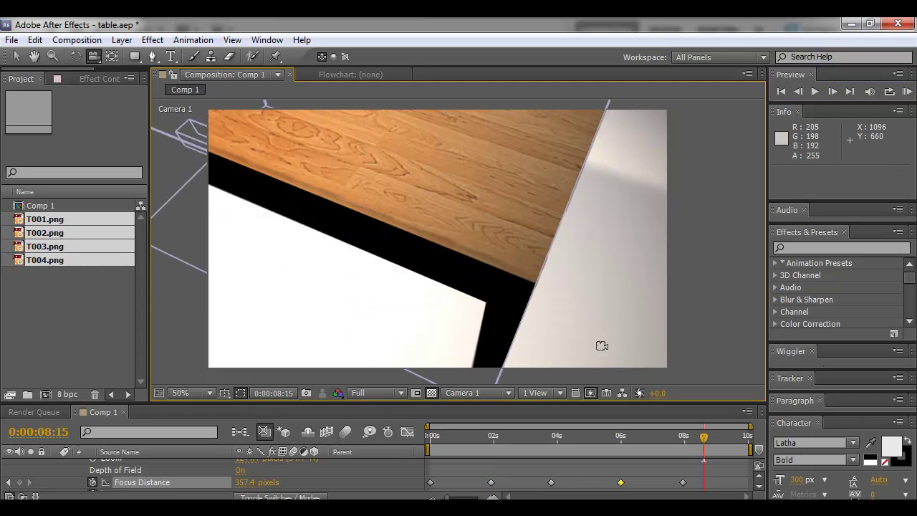
{"action": "left_click", "coordinate": [908, 92]}
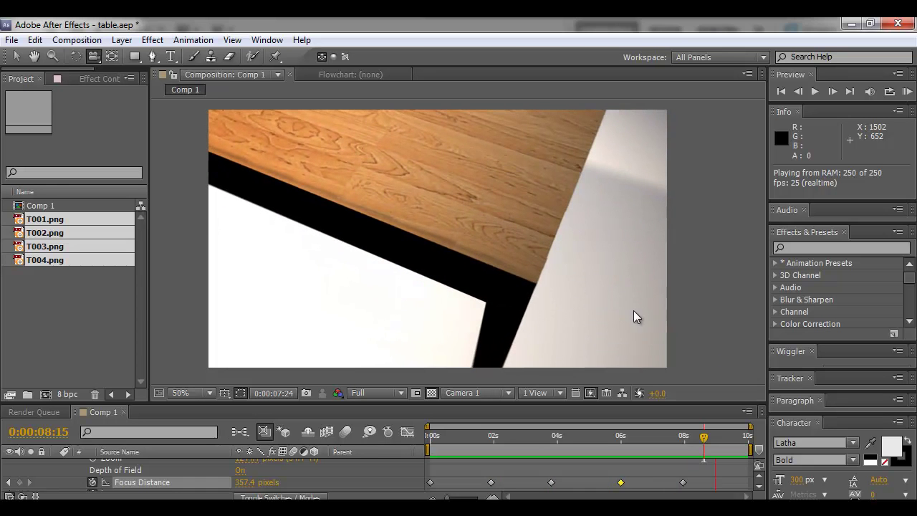
Step: In Custom View 1, move Light 2 along its X axis to position 1181.7, -408.2, -444.4
{"action": "left_click", "coordinate": [488, 389]}
{"action": "left_click", "coordinate": [488, 390]}
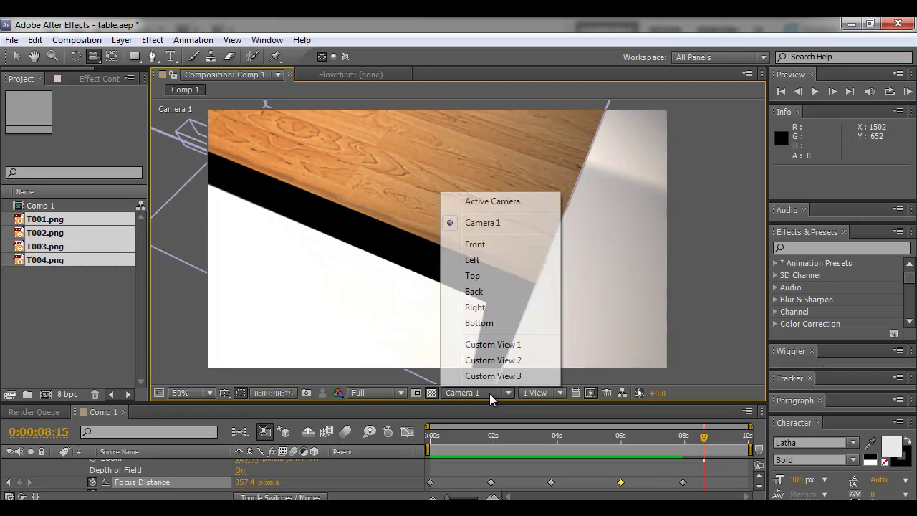
{"action": "left_click", "coordinate": [511, 346]}
{"action": "left_click_drag", "start_coordinate": [498, 255], "coordinate": [583, 254]}
{"action": "right_click", "coordinate": [583, 255]}
{"action": "left_click", "coordinate": [399, 260]}
{"action": "mouse_move", "coordinate": [306, 235]}
{"action": "left_mouse_down"}
{"action": "mouse_move", "coordinate": [296, 227]}
{"action": "mouse_move", "coordinate": [430, 172]}
{"action": "mouse_move", "coordinate": [537, 147]}
{"action": "mouse_move", "coordinate": [48, 151]}
{"action": "left_mouse_up"}
{"action": "key", "text": "v"}
{"action": "left_click", "coordinate": [542, 138]}
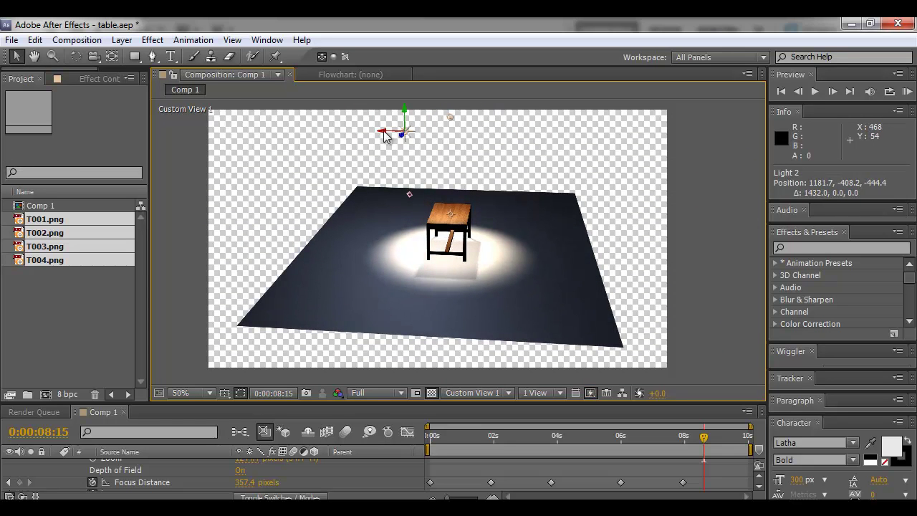
Step: Inspect the relit table up close, frame it whole in Custom View 1, and save the project
{"action": "key", "text": "c"}
{"action": "left_click_drag", "start_coordinate": [378, 122], "coordinate": [461, 232]}
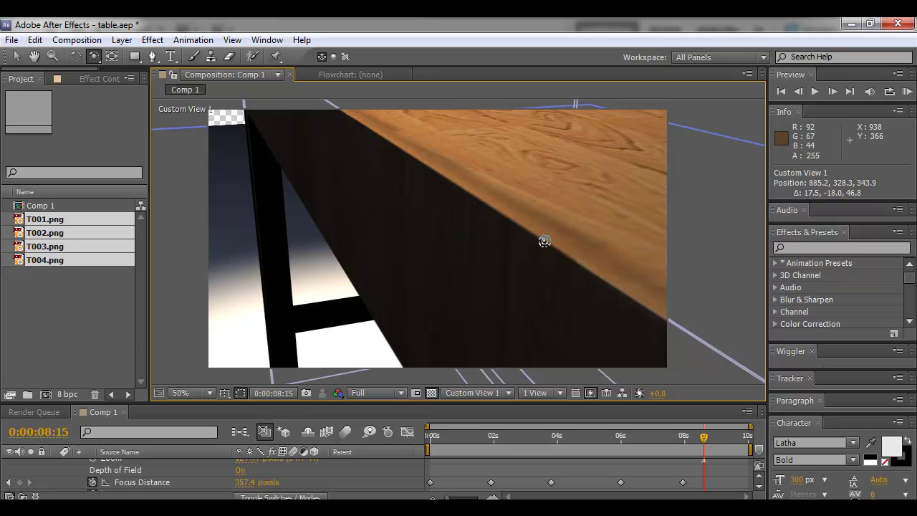
{"action": "left_click_drag", "start_coordinate": [545, 241], "coordinate": [298, 238]}
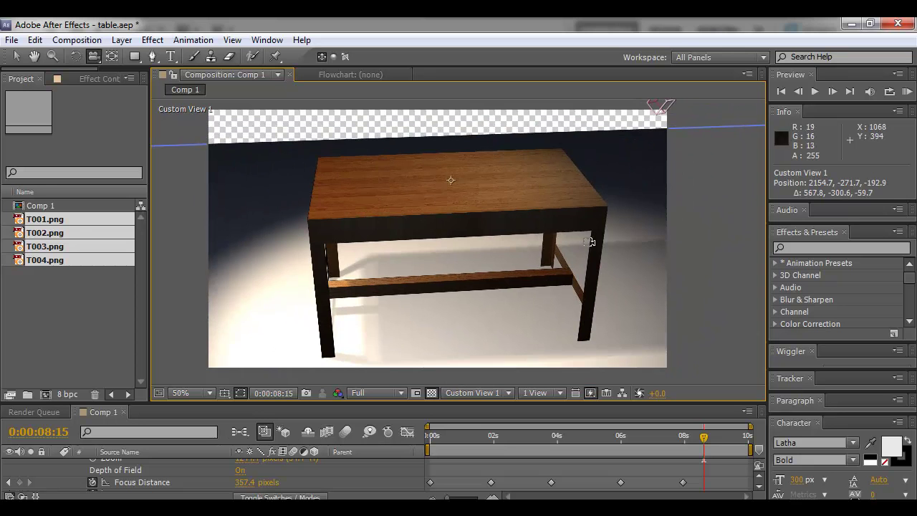
{"action": "left_click_drag", "start_coordinate": [487, 238], "coordinate": [399, 257]}
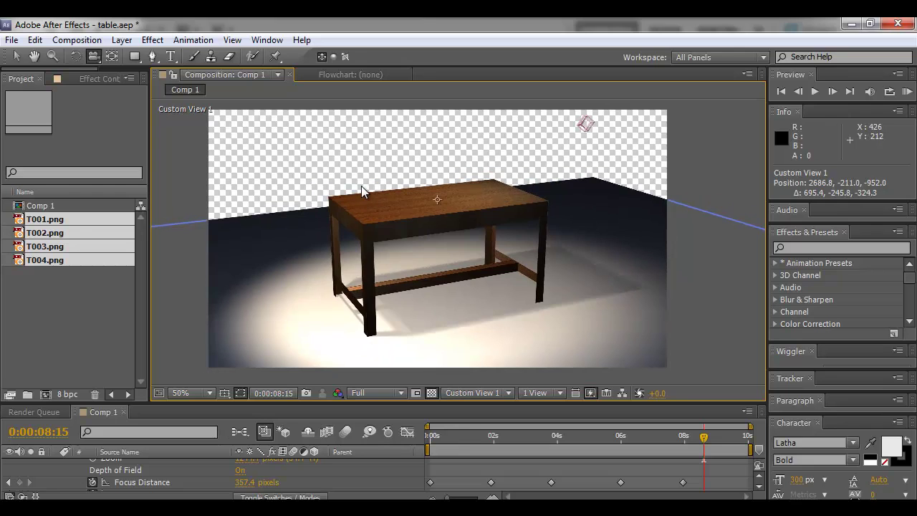
{"action": "key", "text": "ctrl+s"}
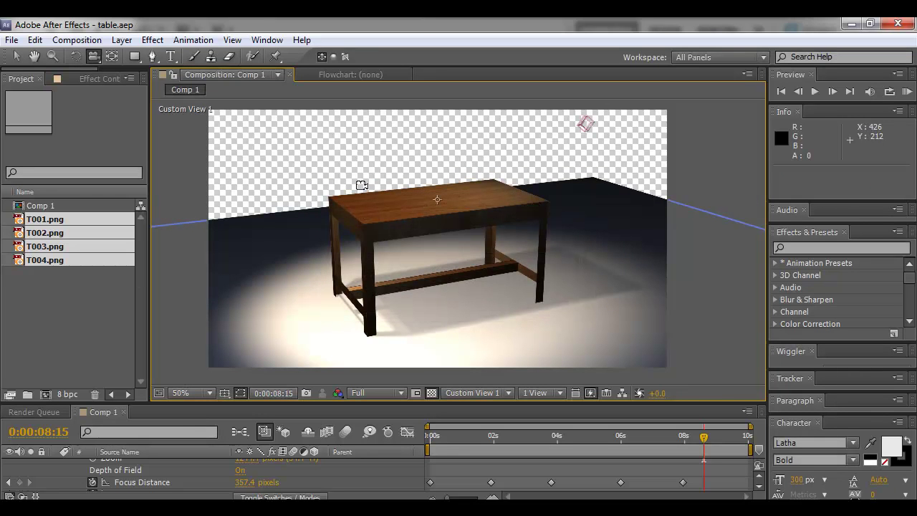